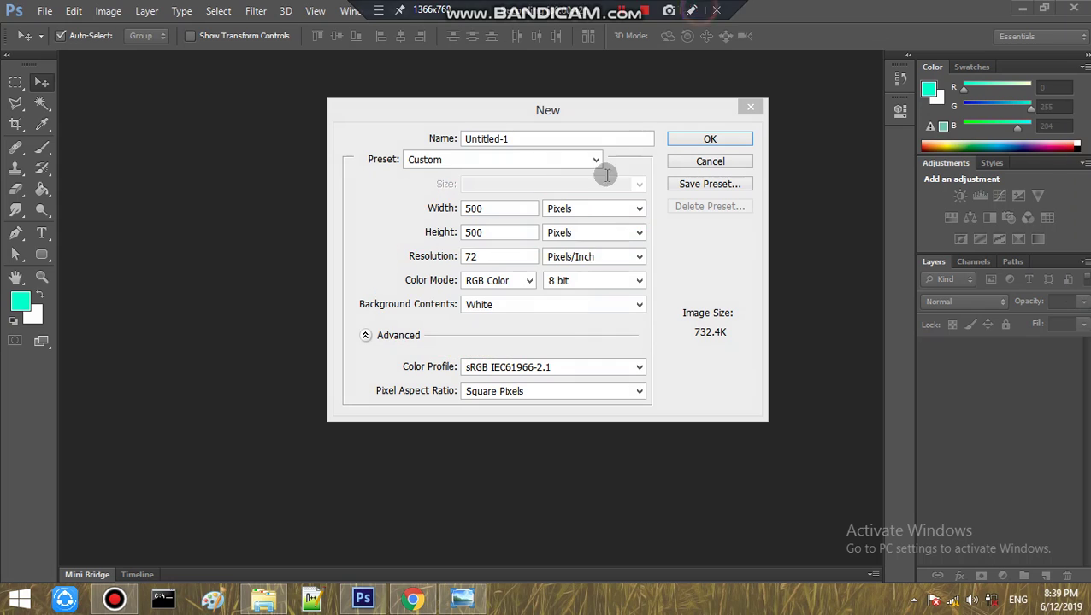
- Create a 500 × 500 pixel RGB document at 72 pixels/inch and fill its background with green #00ff7e
{"action": "left_click", "coordinate": [702, 140]}
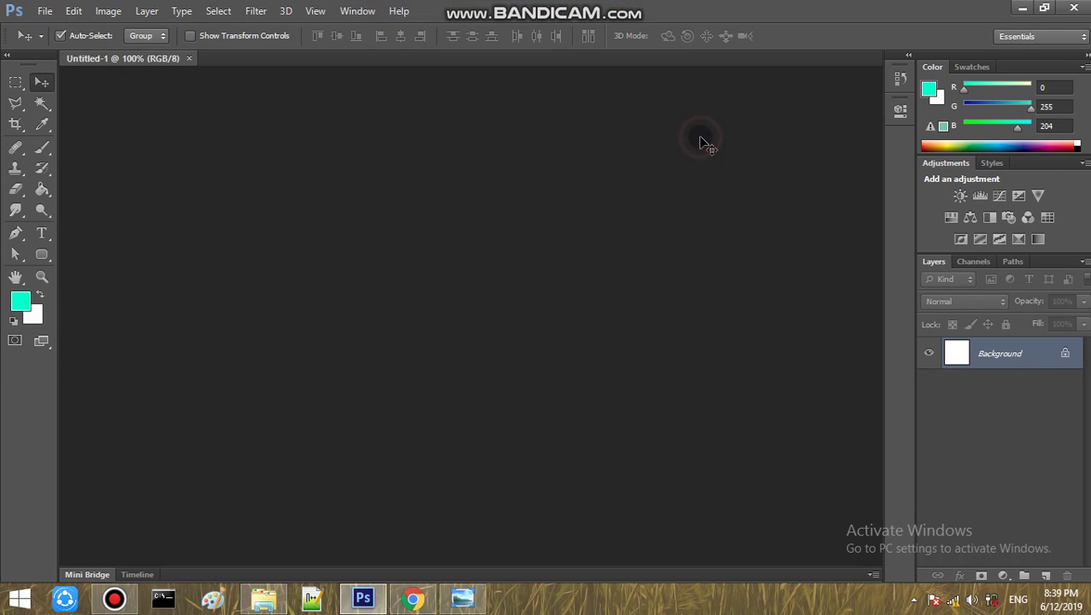
{"action": "key", "text": "ctrl+apostrophe"}
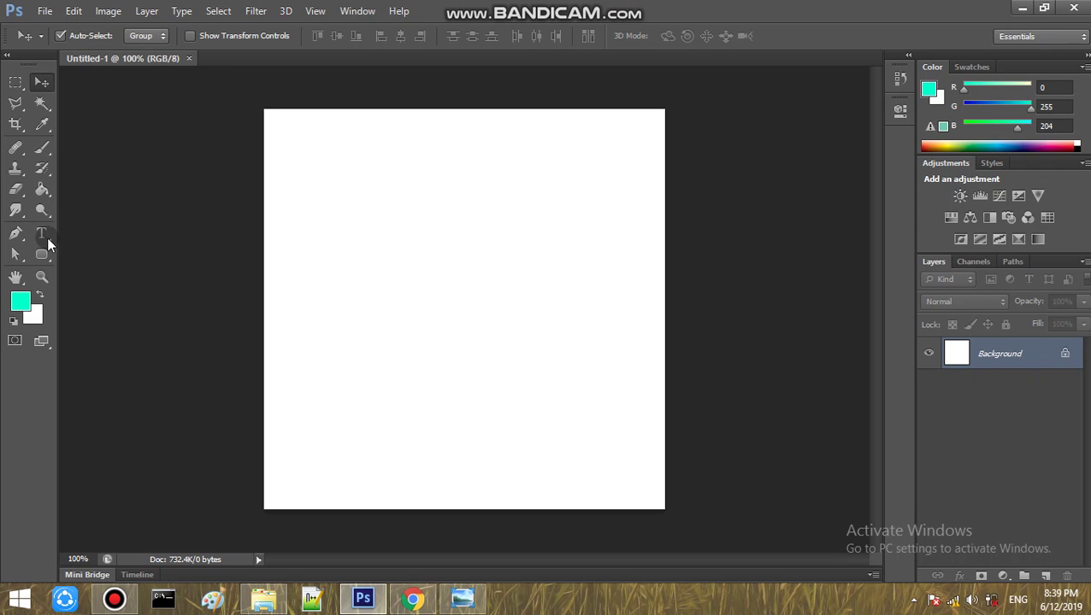
{"action": "left_click", "coordinate": [44, 188]}
{"action": "left_click", "coordinate": [21, 301]}
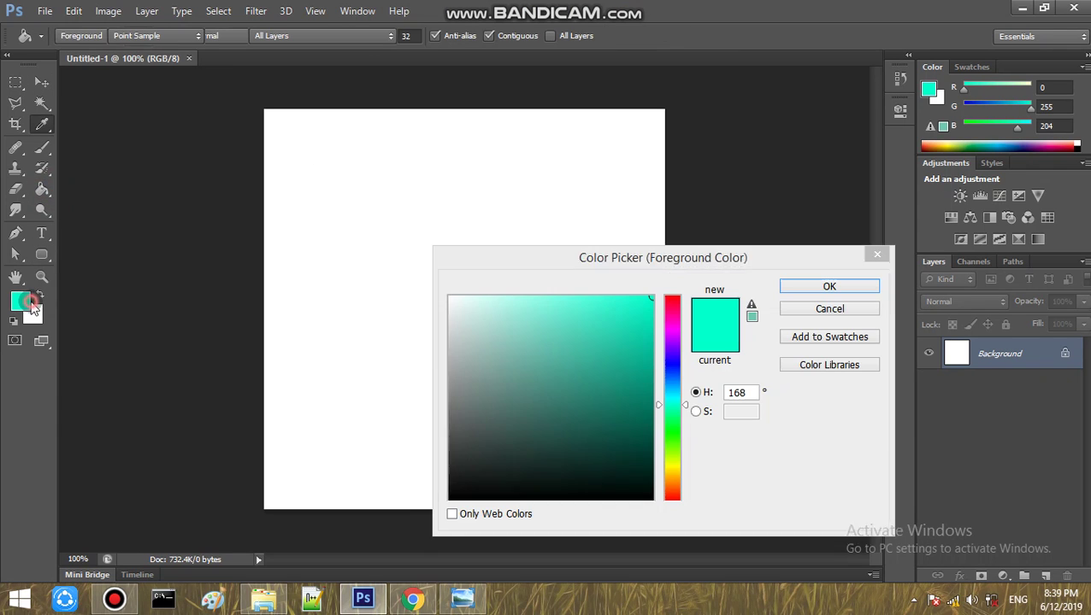
{"action": "left_click", "coordinate": [672, 417]}
{"action": "left_click", "coordinate": [818, 291]}
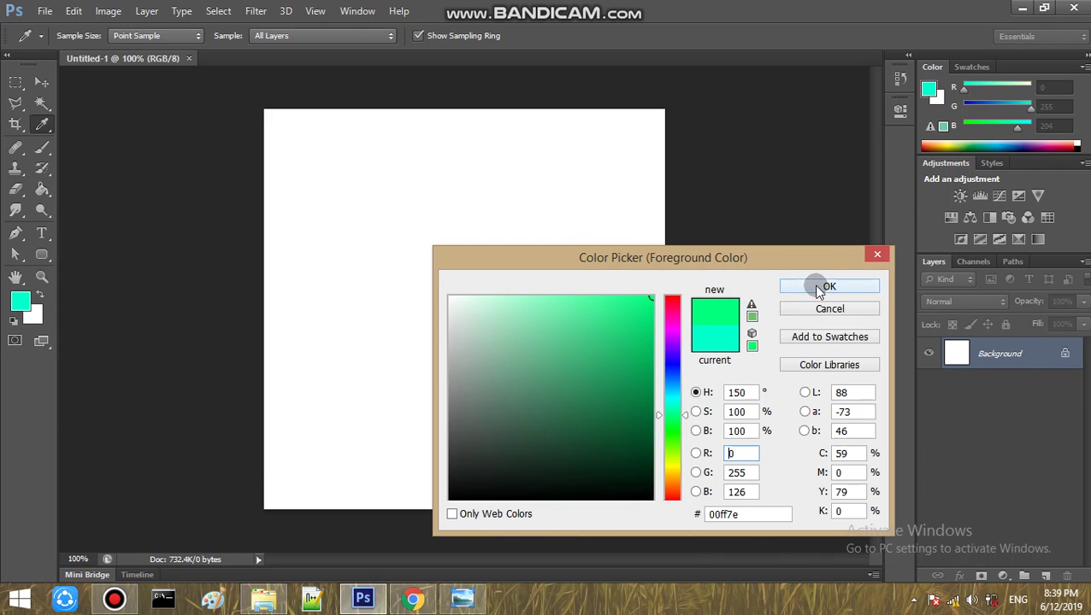
{"action": "left_click", "coordinate": [523, 275]}
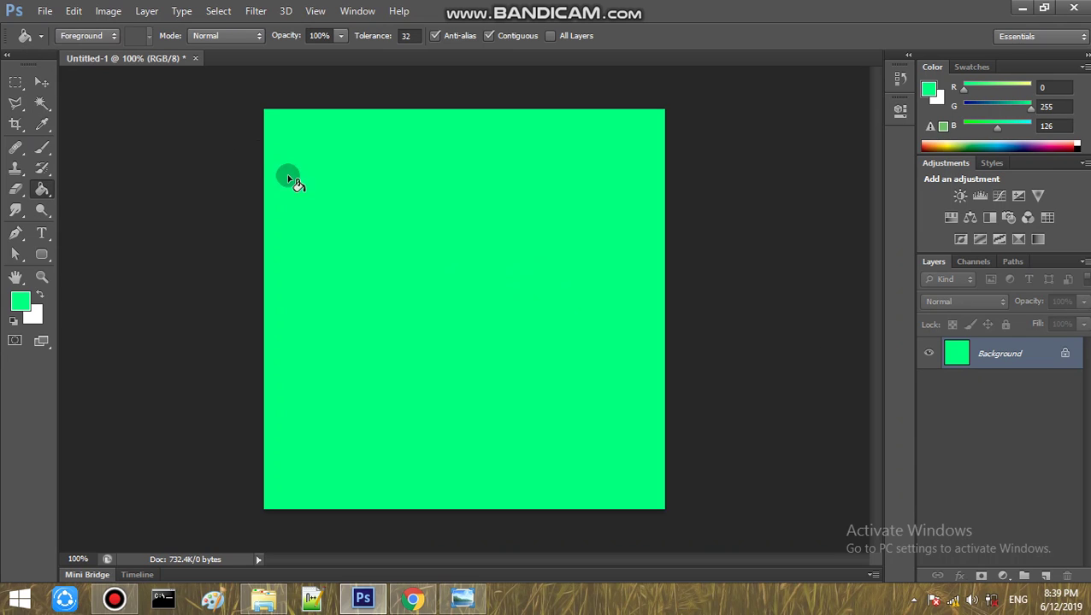
- Set the Type tool's font size to 250 pt
{"action": "key", "text": "t"}
{"action": "left_click", "coordinate": [299, 36]}
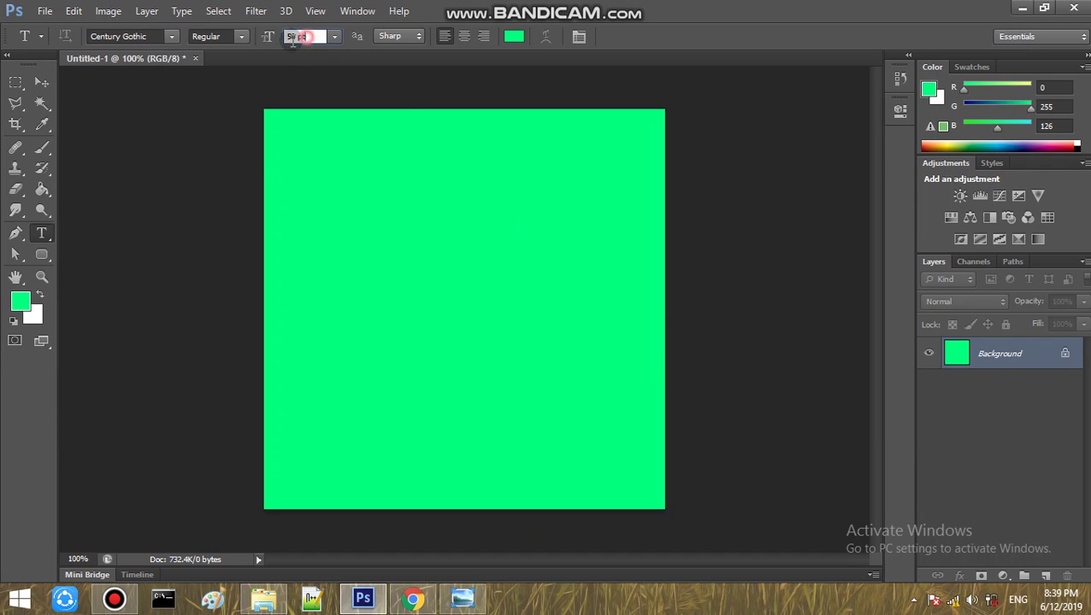
{"action": "type", "text": "300"}
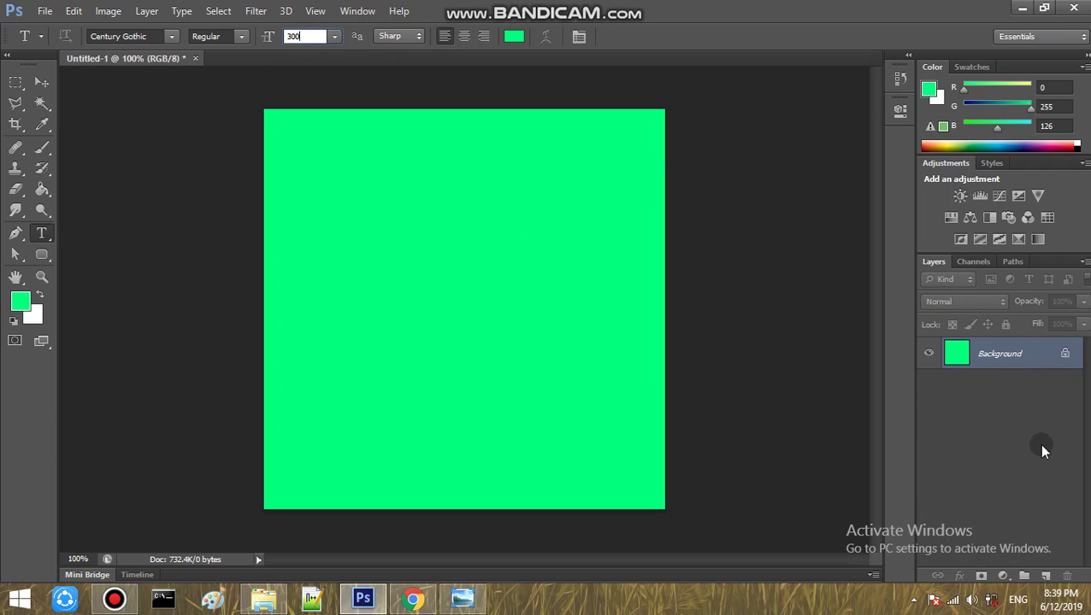
{"action": "left_click", "coordinate": [336, 289]}
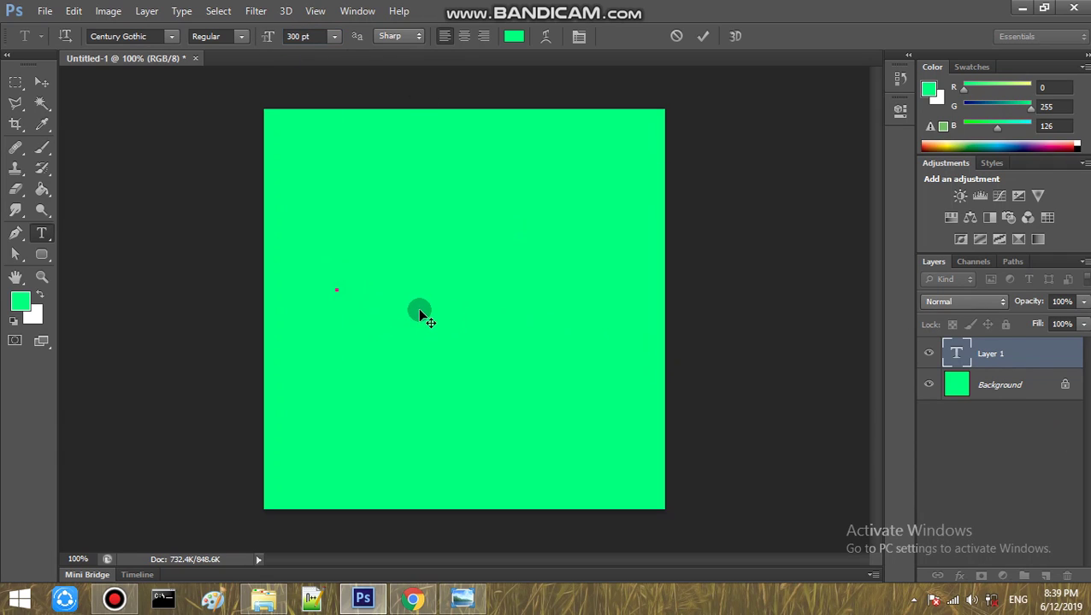
{"action": "left_click", "coordinate": [303, 36]}
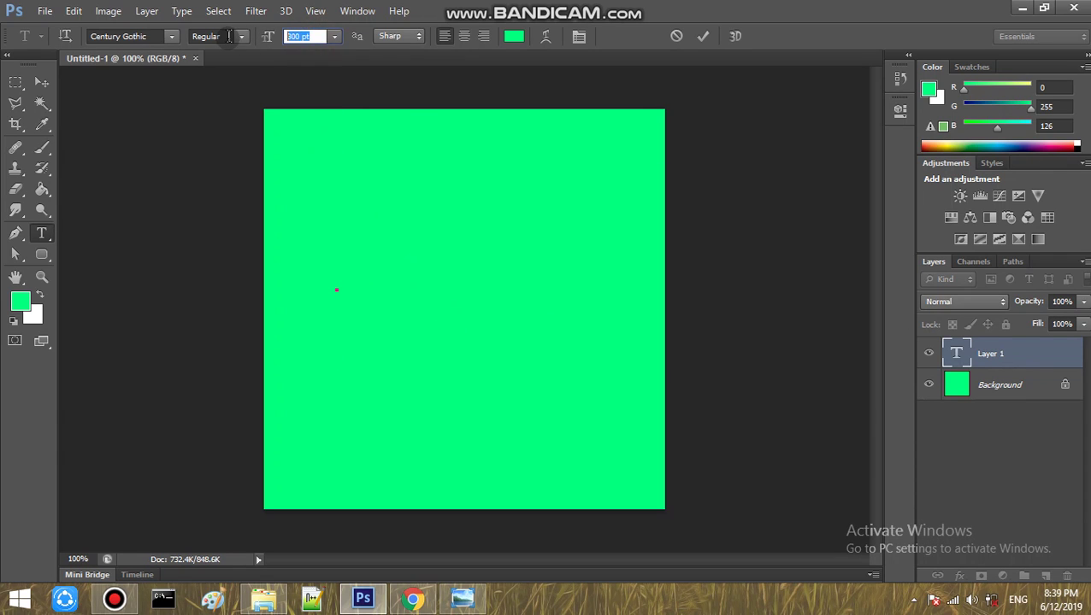
{"action": "type", "text": "250"}
{"action": "left_click", "coordinate": [1027, 467]}
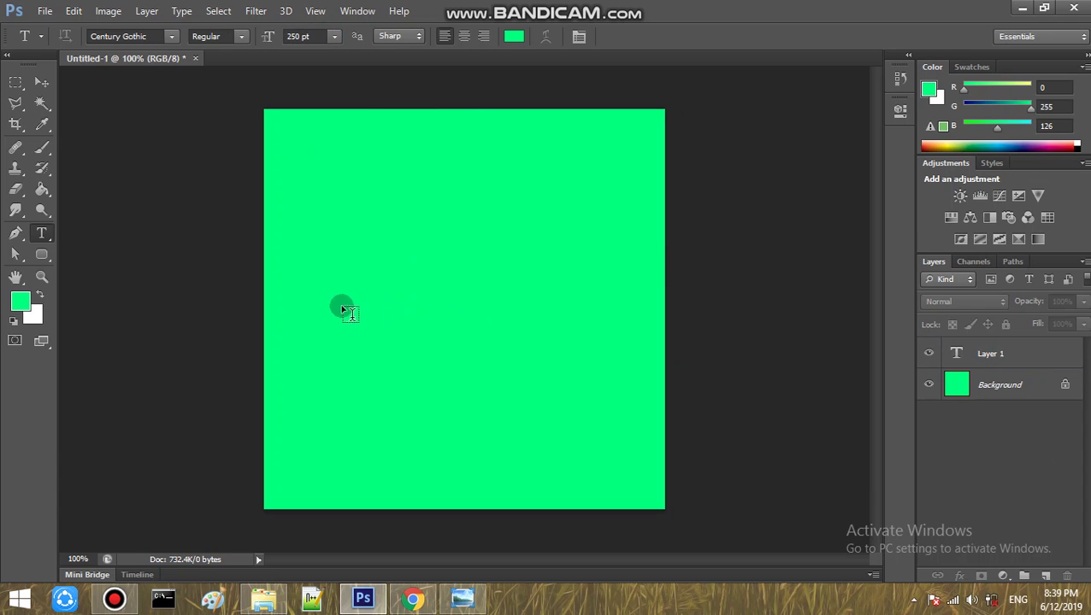
- Delete the empty text layers above the background
{"action": "left_click", "coordinate": [325, 304]}
{"action": "left_click", "coordinate": [1007, 385]}
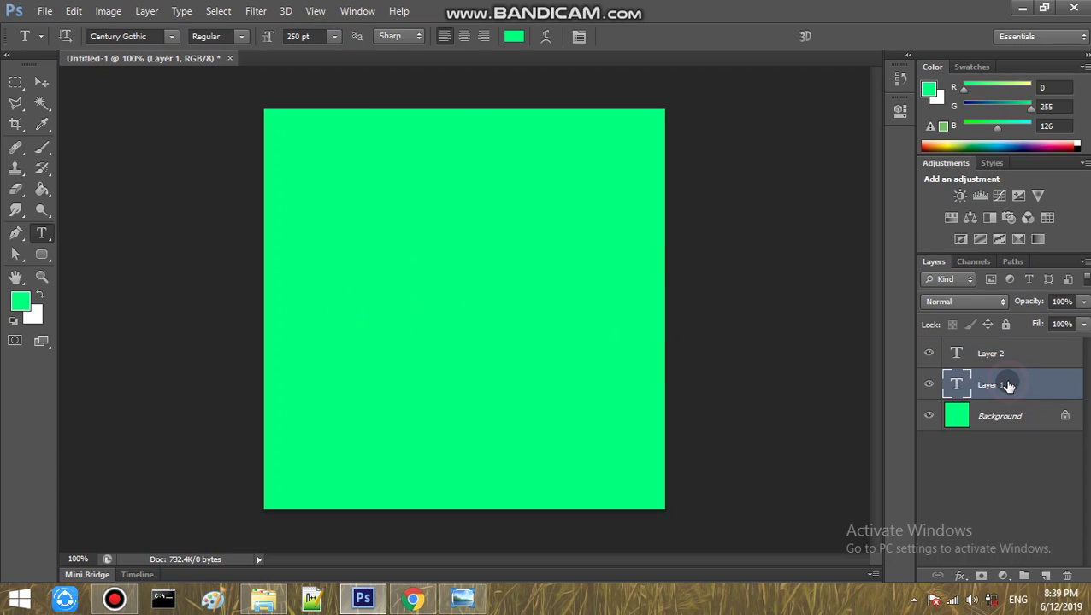
{"action": "key", "text": "Delete"}
{"action": "left_click", "coordinate": [996, 364]}
{"action": "key", "text": "Delete"}
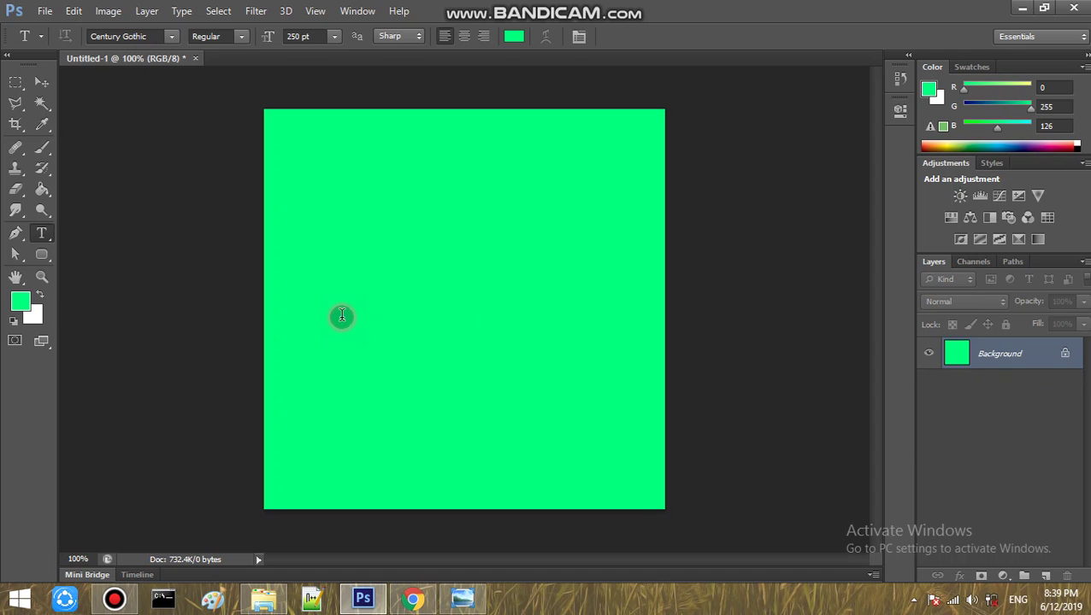
- Add the letter "D" as near-white (#fafefc) 250 pt text and move it to the left half of the canvas, vertically near the middle
{"action": "left_click", "coordinate": [341, 316]}
{"action": "type", "text": "A"}
{"action": "key", "text": "ctrl+a"}
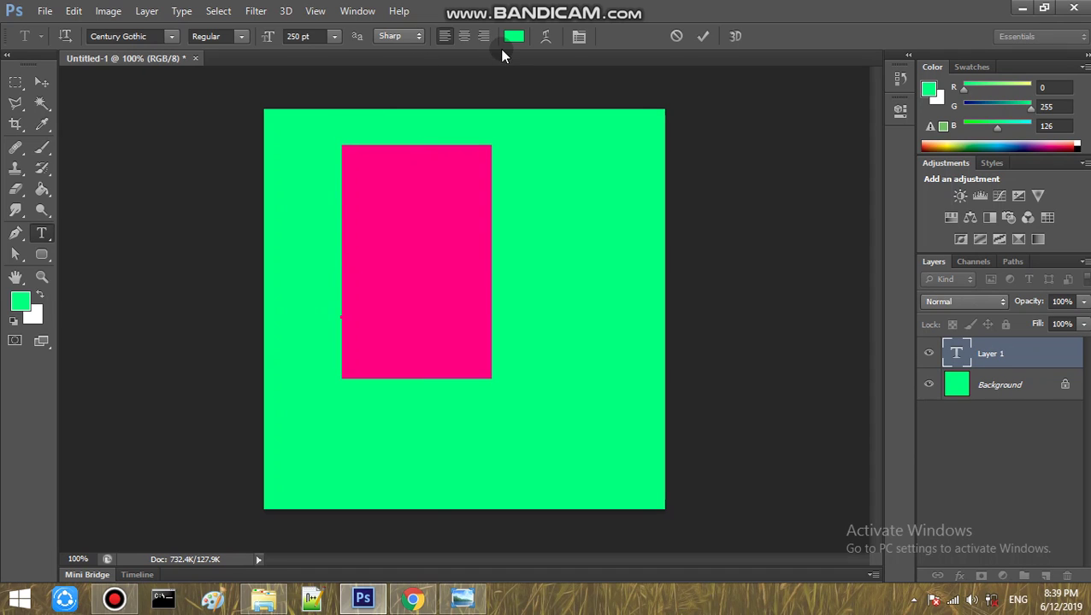
{"action": "left_click", "coordinate": [512, 36]}
{"action": "left_click_drag", "start_coordinate": [473, 316], "coordinate": [452, 297]}
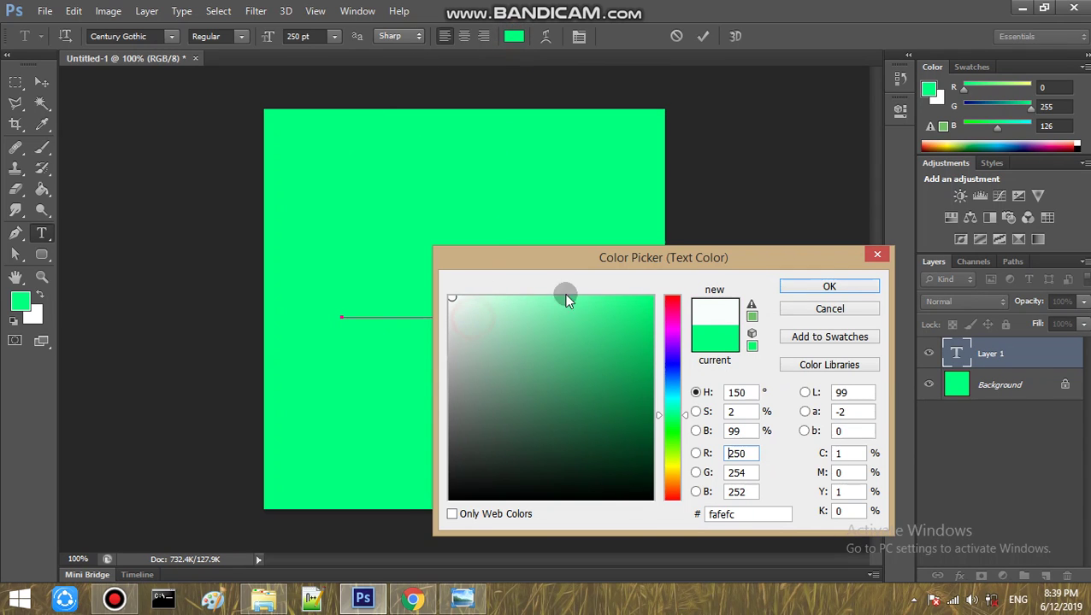
{"action": "left_click", "coordinate": [865, 287]}
{"action": "left_click", "coordinate": [997, 433]}
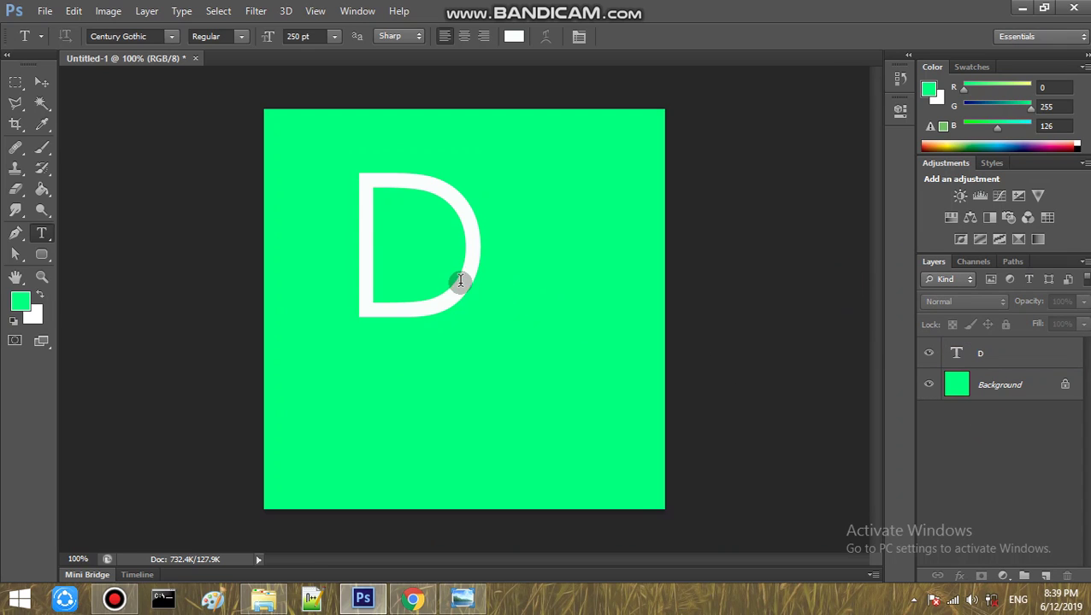
{"action": "key", "text": "v"}
{"action": "left_click_drag", "start_coordinate": [451, 291], "coordinate": [392, 355]}
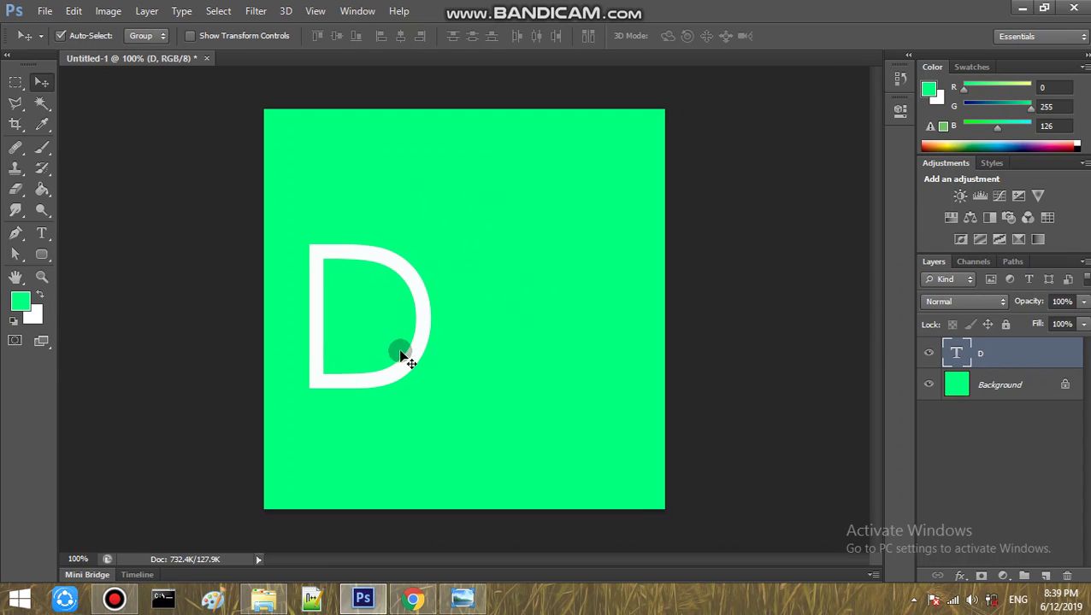
- Try the None, Crisp and Strong anti-aliasing settings on the letter D, and return it to Sharp
{"action": "key", "text": "t"}
{"action": "left_click", "coordinate": [400, 352]}
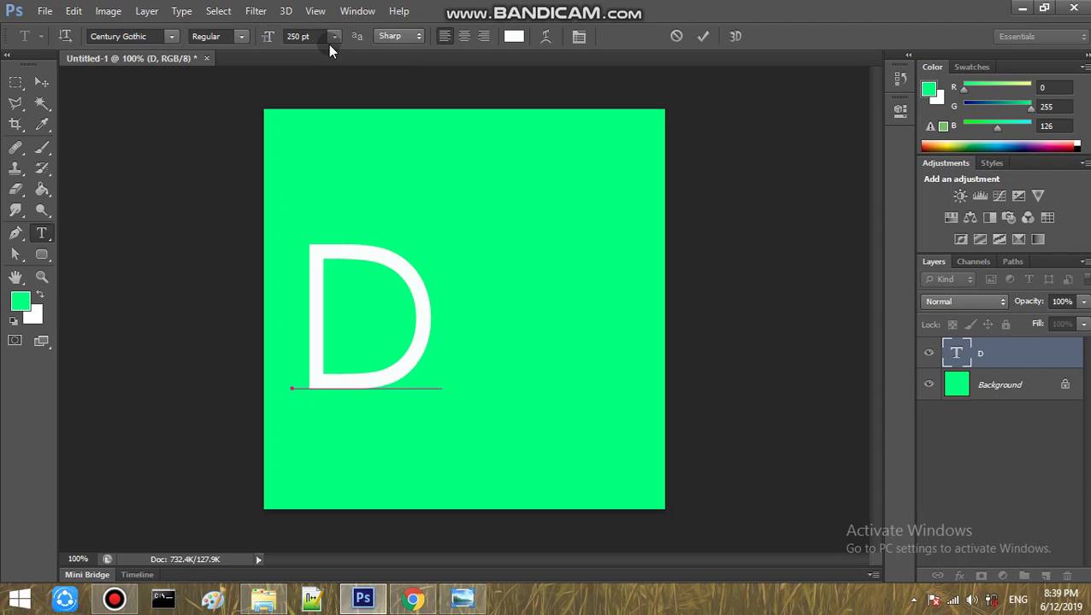
{"action": "left_click", "coordinate": [417, 37]}
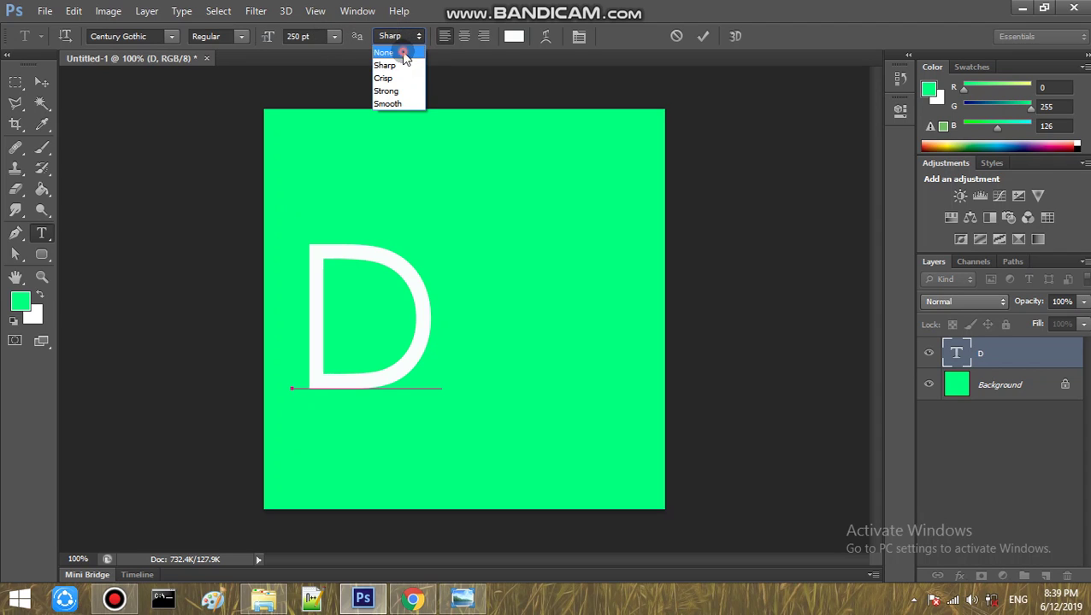
{"action": "left_click", "coordinate": [405, 56]}
{"action": "left_click", "coordinate": [402, 37]}
{"action": "left_click", "coordinate": [389, 78]}
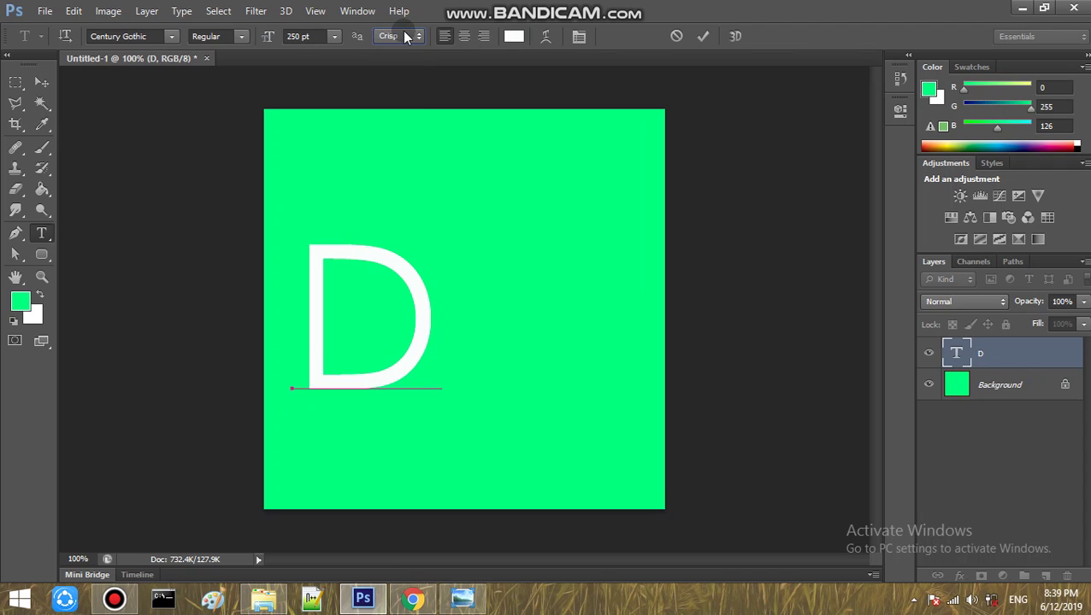
{"action": "left_click", "coordinate": [406, 37]}
{"action": "left_click", "coordinate": [389, 90]}
{"action": "left_click", "coordinate": [401, 36]}
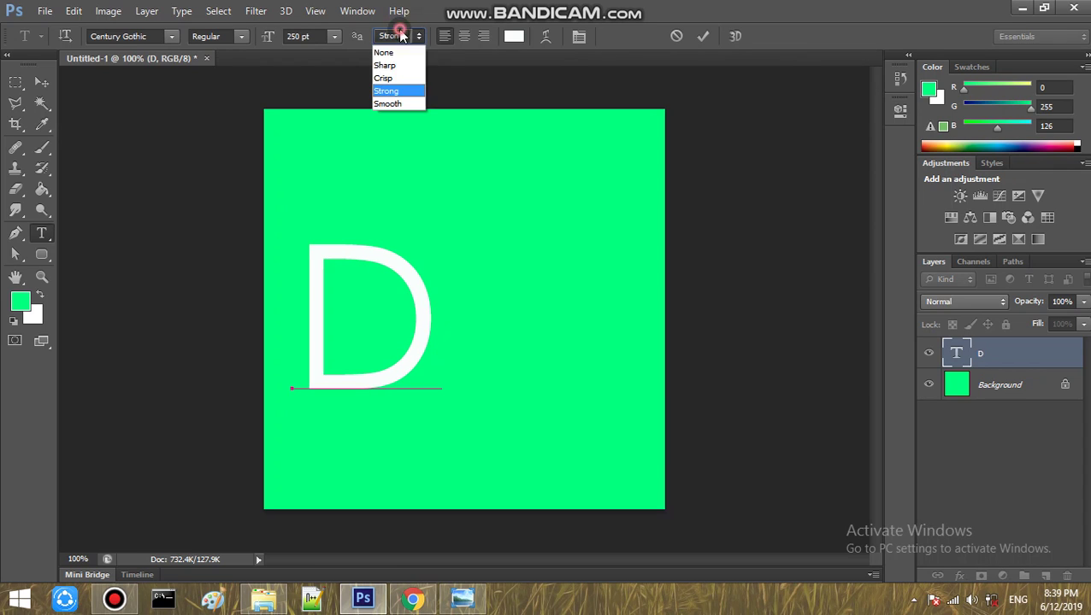
{"action": "left_click", "coordinate": [389, 66]}
{"action": "left_click", "coordinate": [974, 446]}
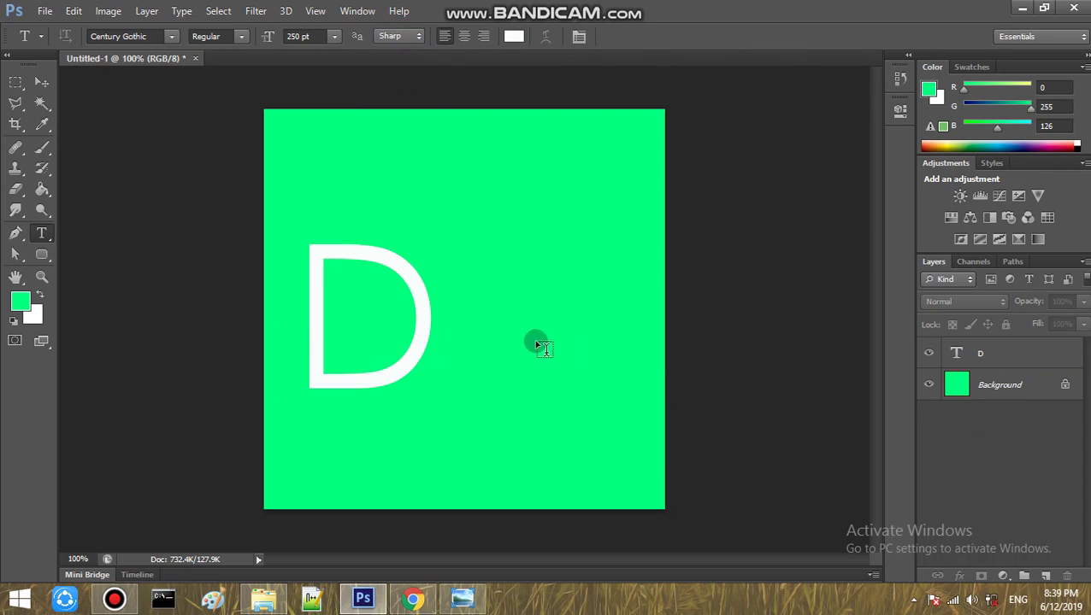
- Move the letter D about 0.9 cm left and 0.3 cm up, close to the canvas's left edge
{"action": "key", "text": "v"}
{"action": "left_click_drag", "start_coordinate": [420, 326], "coordinate": [396, 312]}
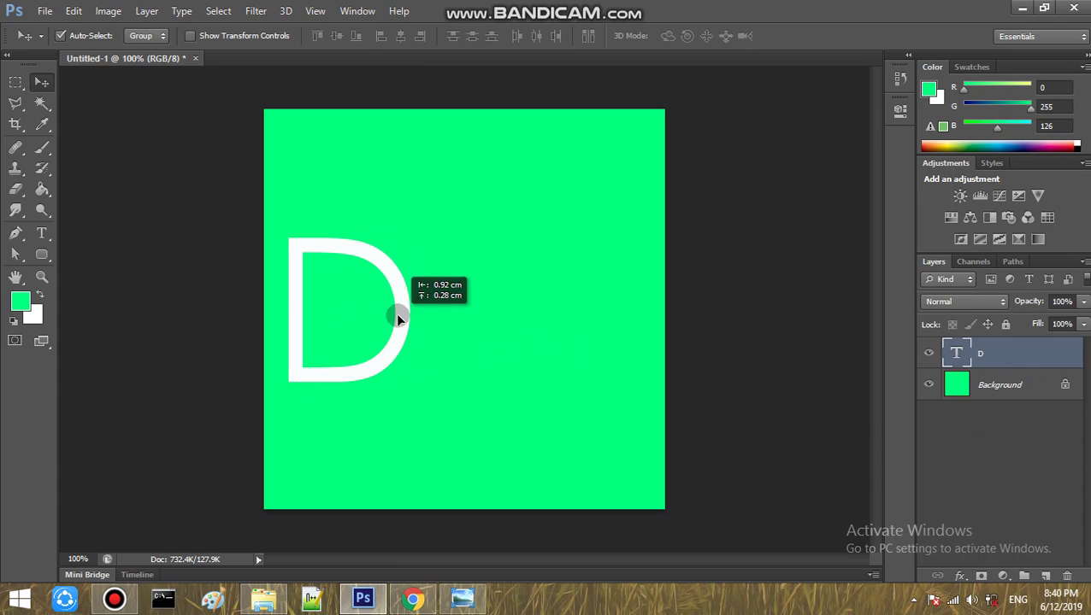
{"action": "left_click", "coordinate": [1004, 493]}
- Add the text "AISUKE" at 50 pt and position it against the lower right curve of the D
{"action": "key", "text": "t"}
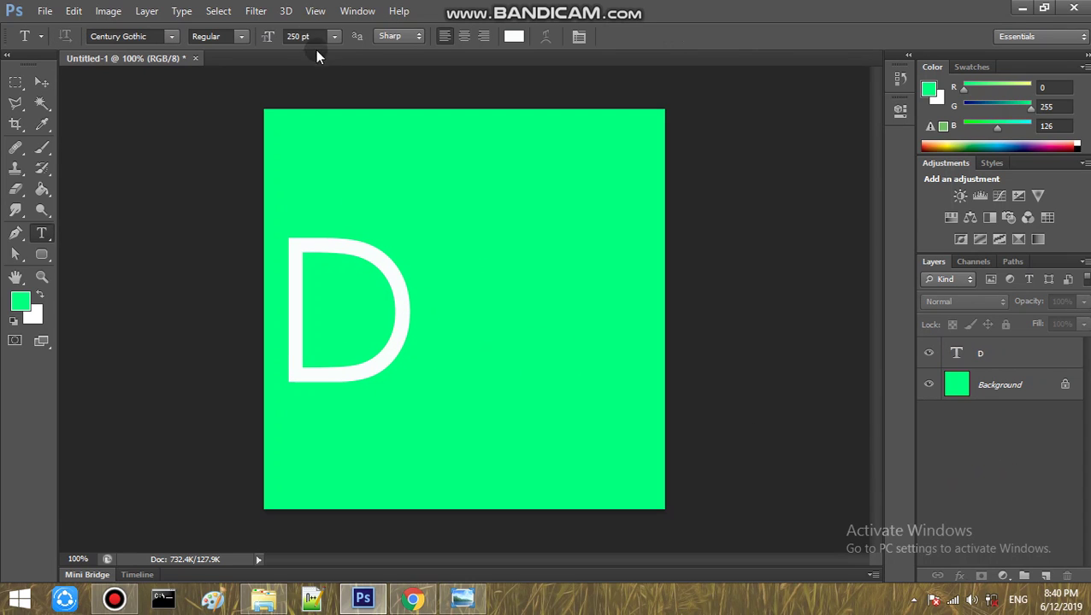
{"action": "left_click", "coordinate": [305, 38]}
{"action": "type", "text": "50"}
{"action": "left_click", "coordinate": [434, 376]}
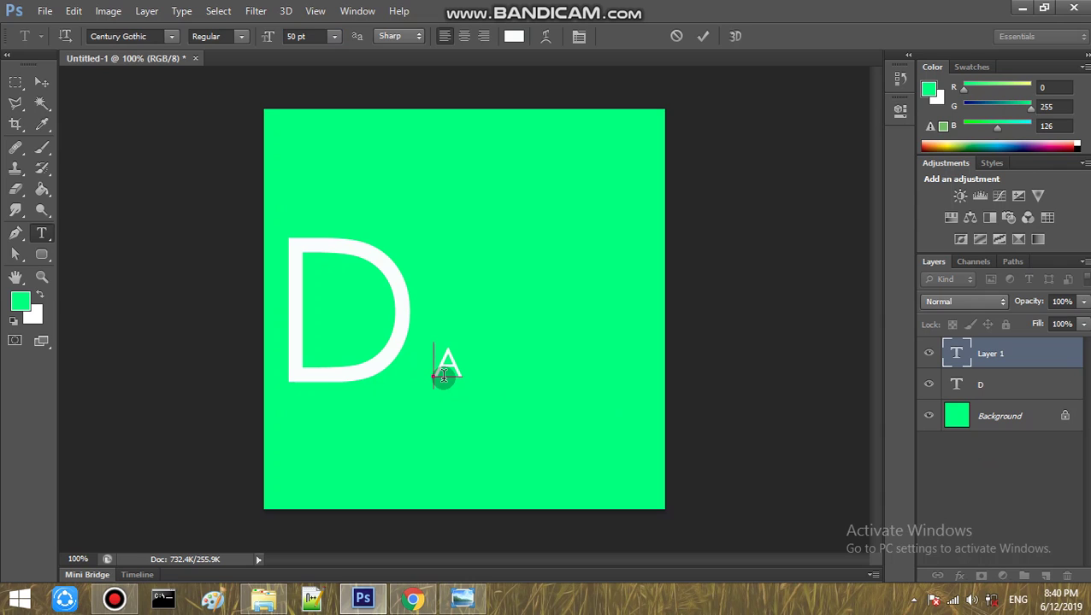
{"action": "type", "text": "AISUKE"}
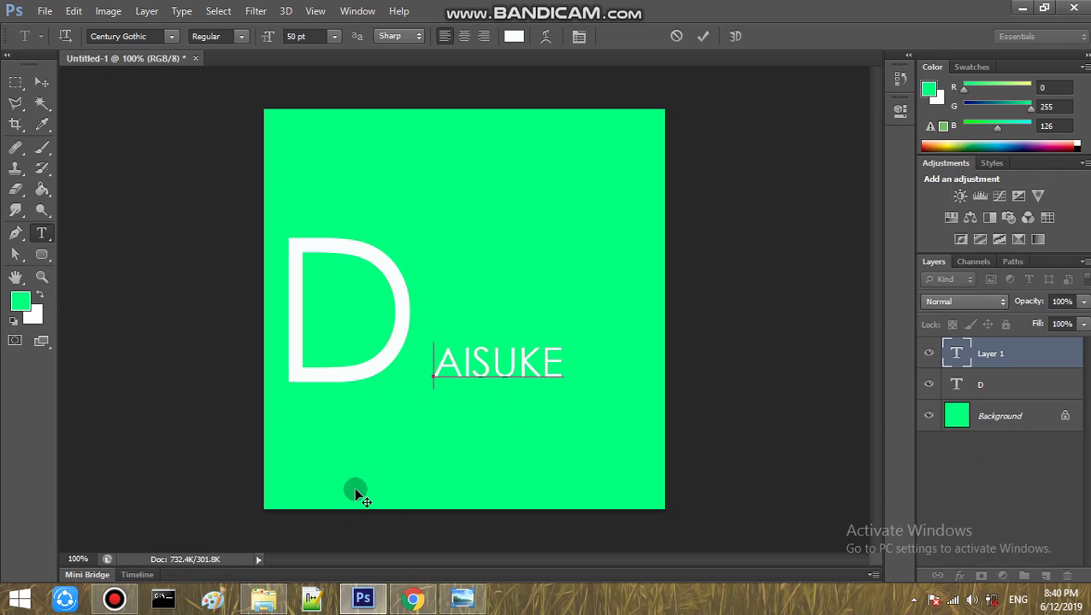
{"action": "left_click", "coordinate": [990, 450]}
{"action": "key", "text": "v"}
{"action": "mouse_move", "coordinate": [519, 370]}
{"action": "left_mouse_down"}
{"action": "mouse_move", "coordinate": [488, 361]}
{"action": "mouse_move", "coordinate": [519, 372]}
{"action": "left_mouse_up"}
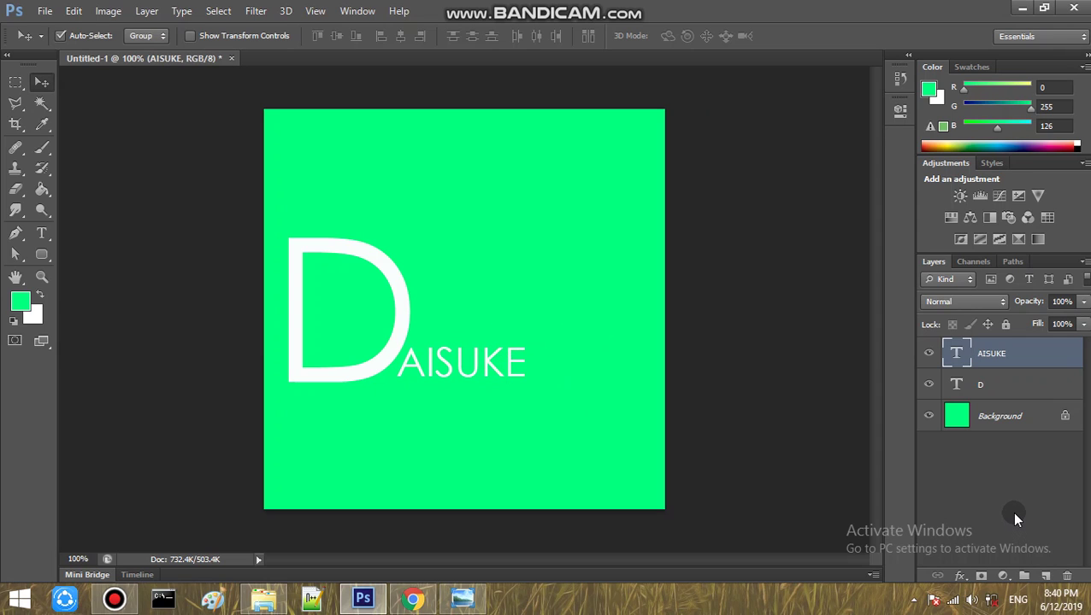
- Replace the small capital text beside the D with lowercase "aisuke"
{"action": "double_click", "coordinate": [469, 379]}
{"action": "key", "text": "ctrl+a"}
{"action": "type", "text": "A"}
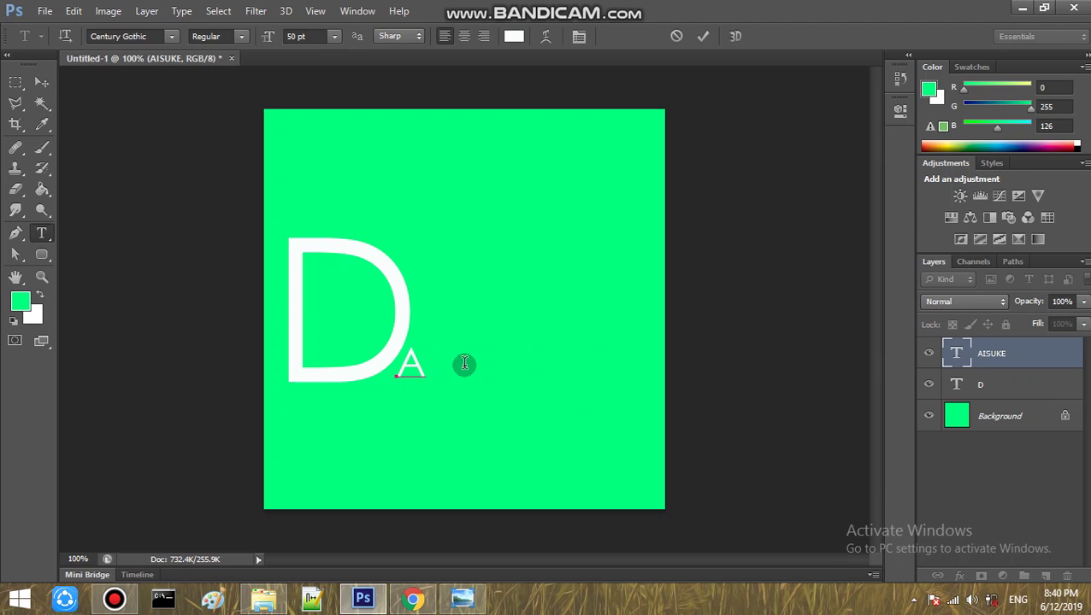
{"action": "key", "text": "BackSpace"}
{"action": "type", "text": "suke"}
{"action": "left_click", "coordinate": [996, 494]}
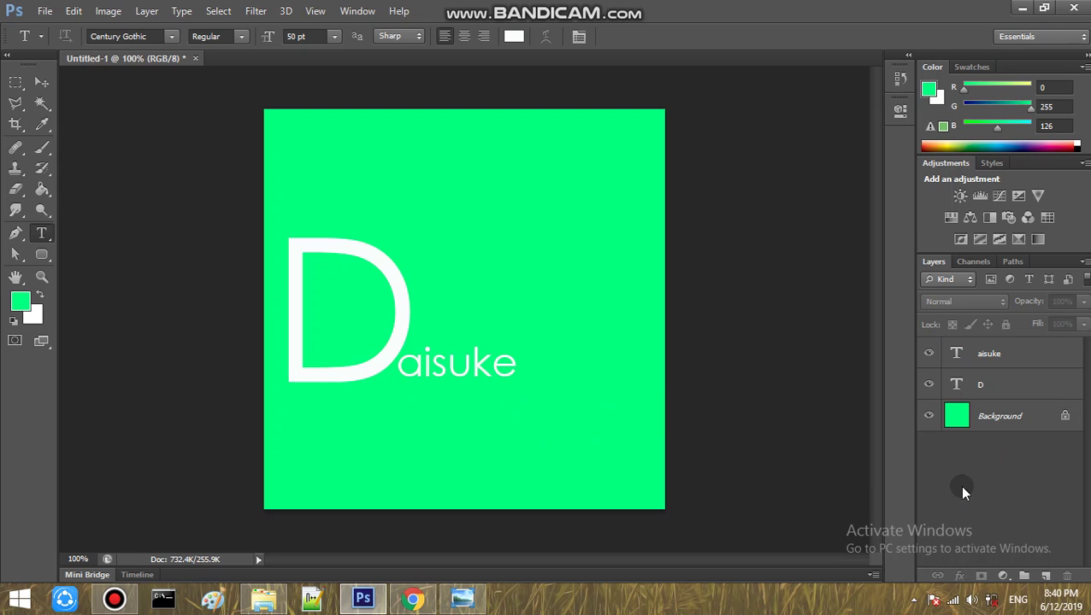
- Draw a black-filled rectangle about 290 × 3 px as an underline beneath the D and the small text
{"action": "left_click_drag", "start_coordinate": [43, 256], "coordinate": [92, 254]}
{"action": "left_click", "coordinate": [145, 36]}
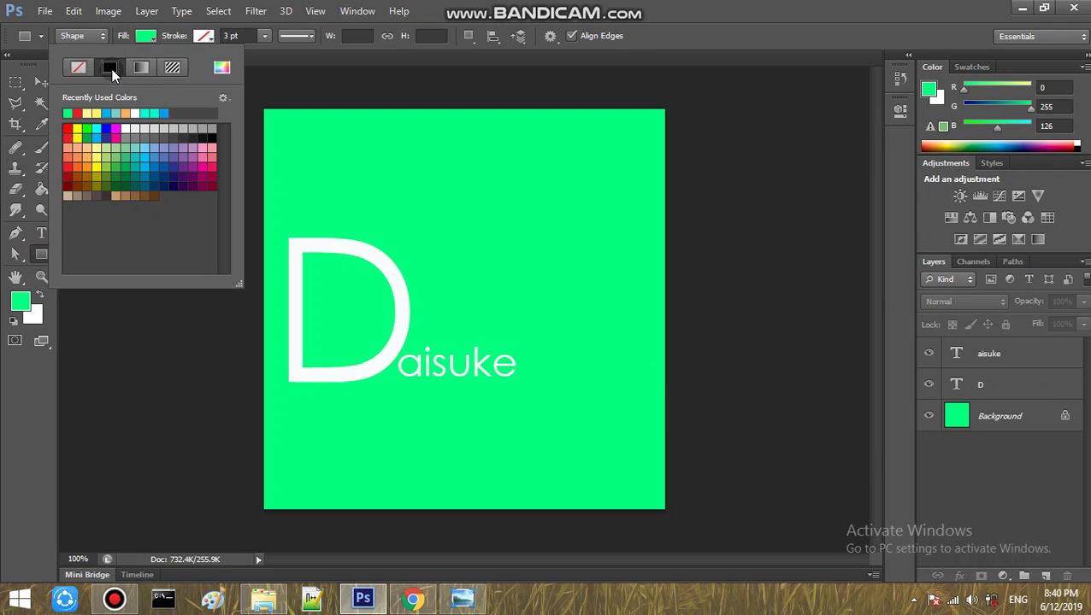
{"action": "left_click", "coordinate": [212, 137]}
{"action": "left_click", "coordinate": [147, 40]}
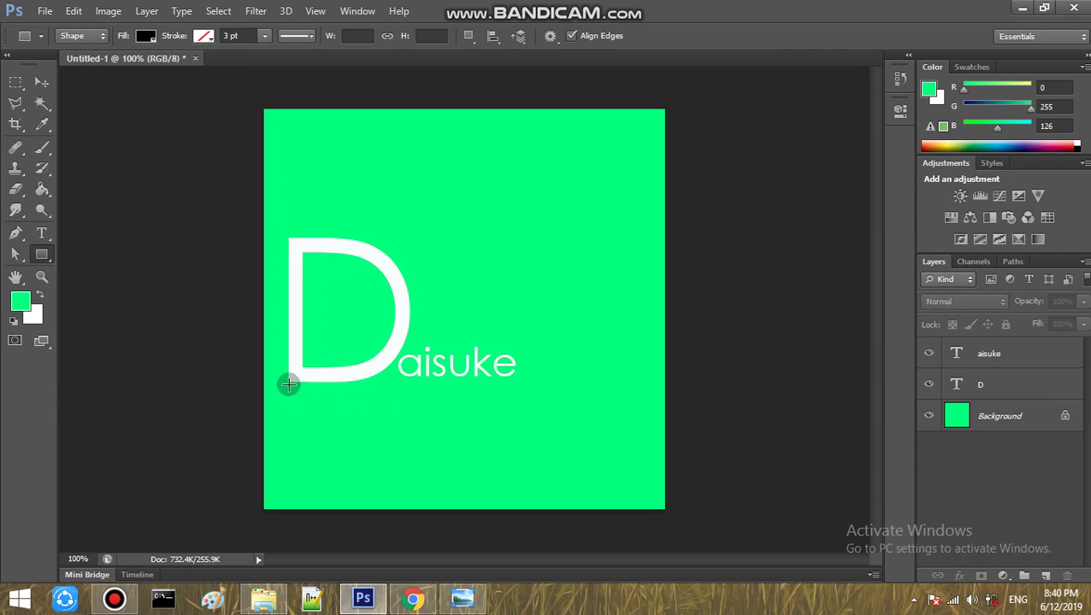
{"action": "left_click_drag", "start_coordinate": [288, 384], "coordinate": [520, 386]}
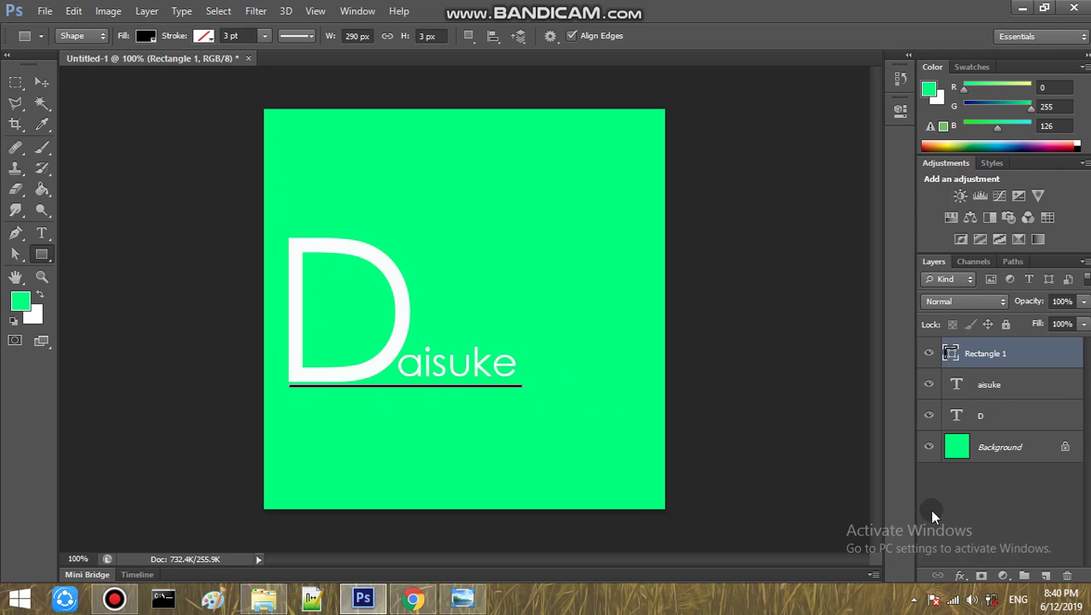
{"action": "left_click", "coordinate": [1015, 509]}
- Stretch the black underline to the canvas's left edge, scaling it to about 111% width and 167% height
{"action": "key", "text": "v"}
{"action": "left_click", "coordinate": [365, 386]}
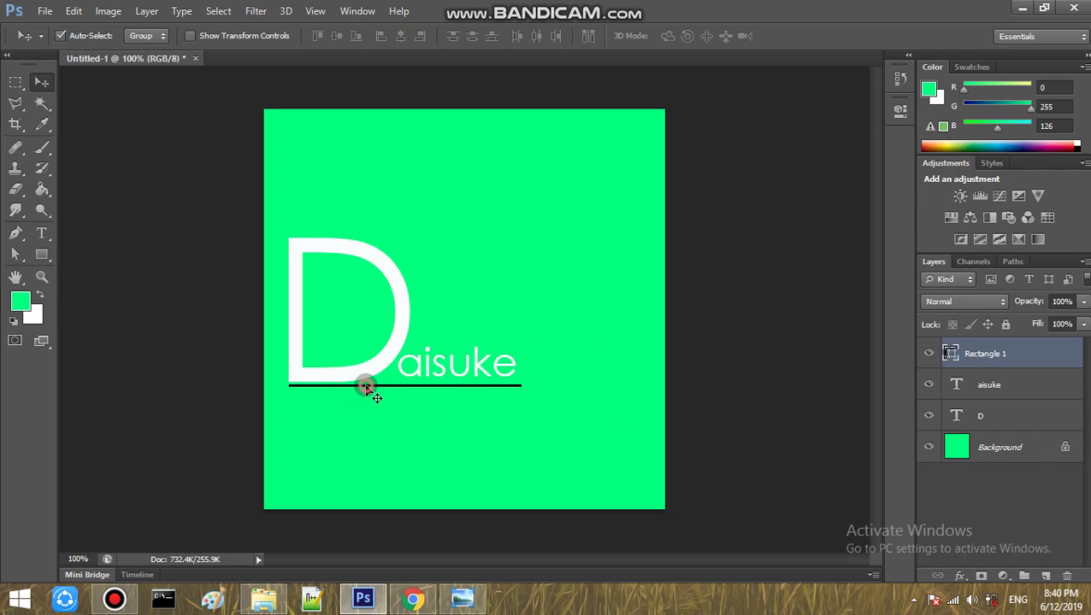
{"action": "key", "text": "ctrl+t"}
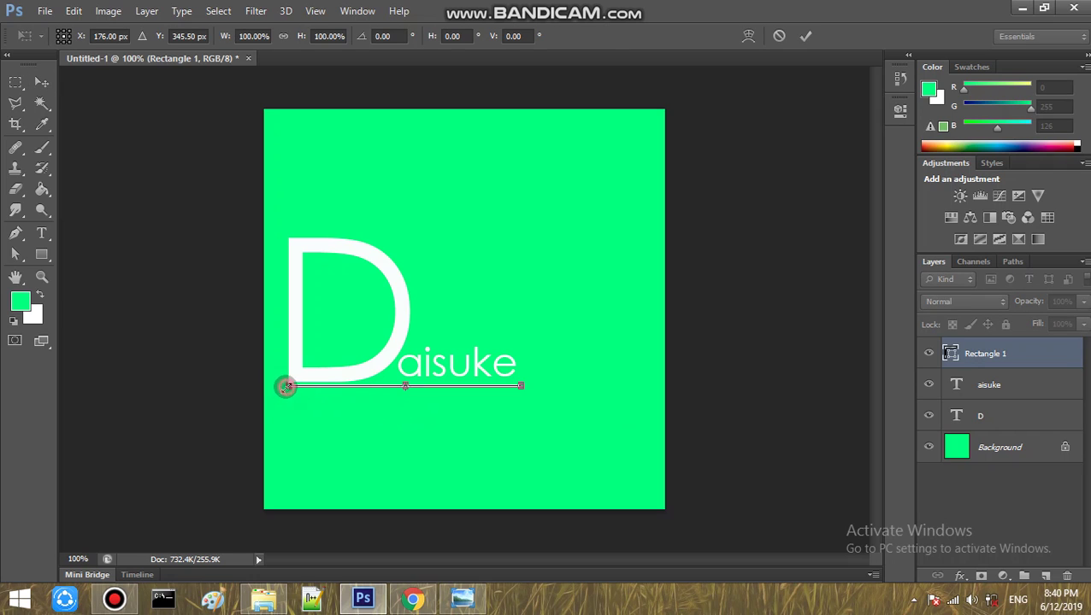
{"action": "left_click_drag", "start_coordinate": [286, 386], "coordinate": [263, 387]}
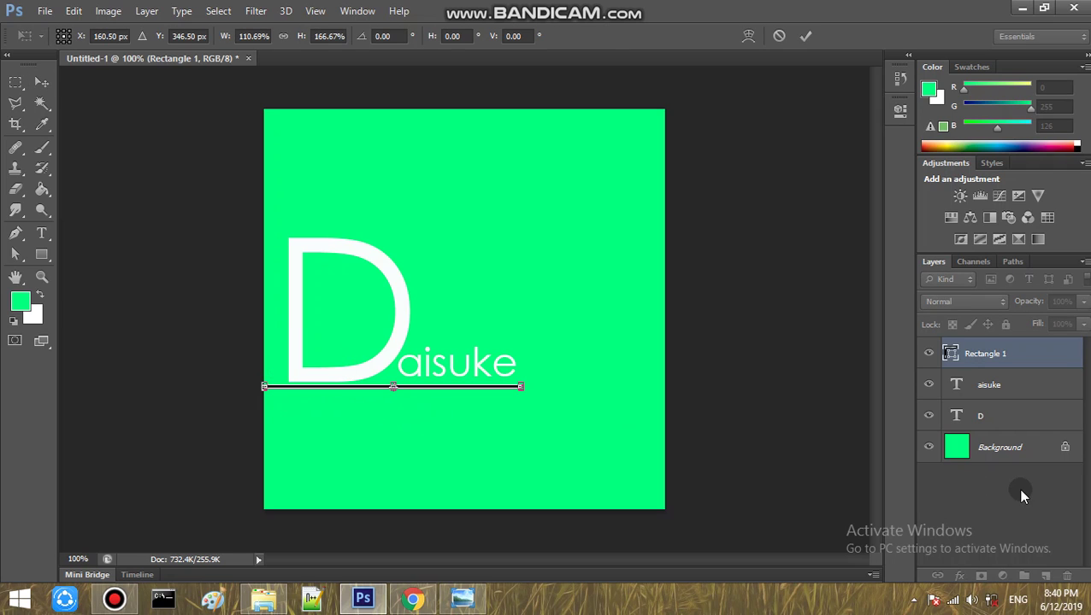
{"action": "left_click", "coordinate": [1021, 490]}
{"action": "left_click", "coordinate": [991, 500]}
{"action": "key", "text": "Return"}
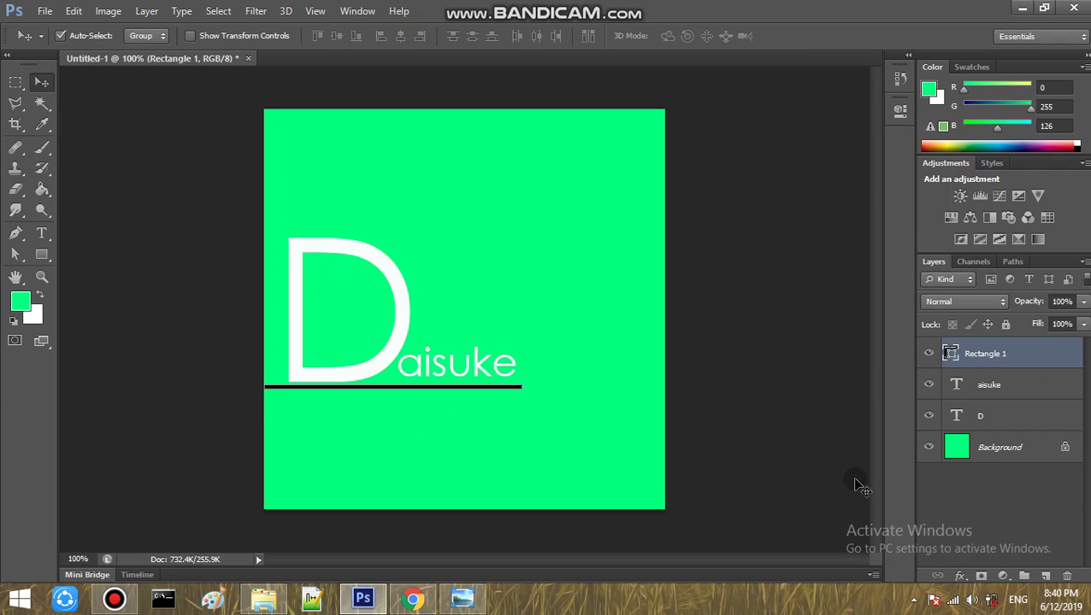
- Thin the black underline slightly and shift it a little right and down from the canvas's left edge
{"action": "scroll", "coordinate": [435, 407], "scroll_direction": "up", "scroll_amount": 2}
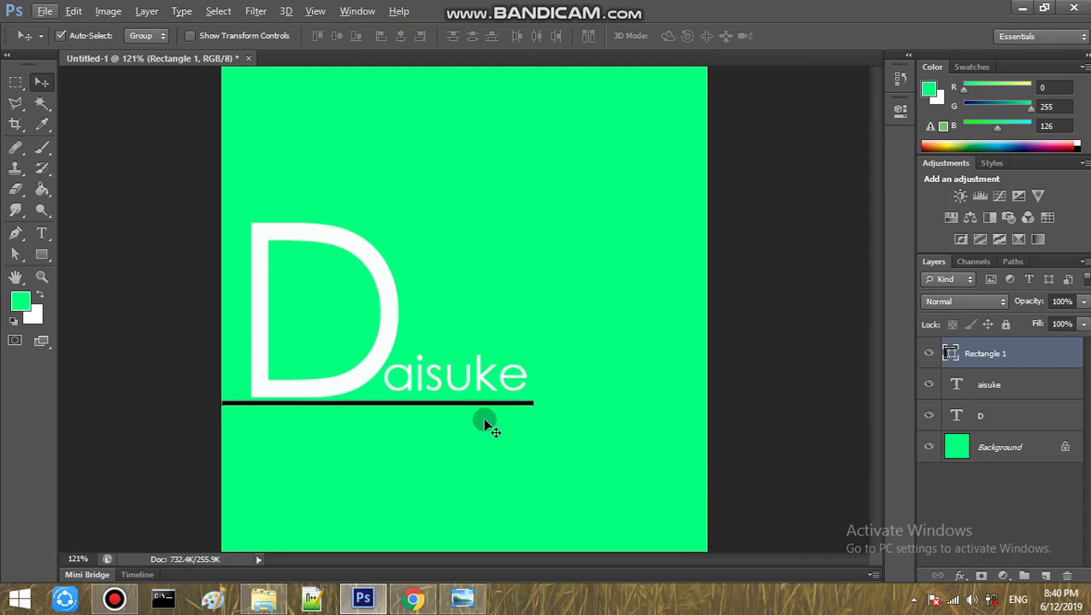
{"action": "scroll", "coordinate": [504, 430], "scroll_direction": "down", "scroll_amount": 1}
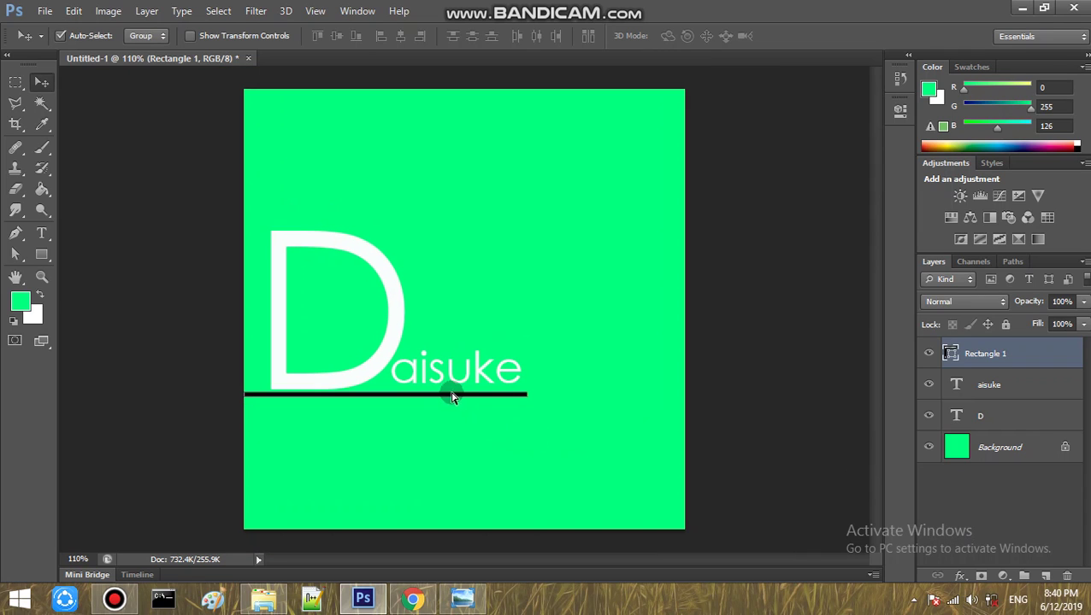
{"action": "key", "text": "ctrl+t"}
{"action": "left_click", "coordinate": [386, 397]}
{"action": "scroll", "coordinate": [391, 406], "scroll_direction": "up", "scroll_amount": 3}
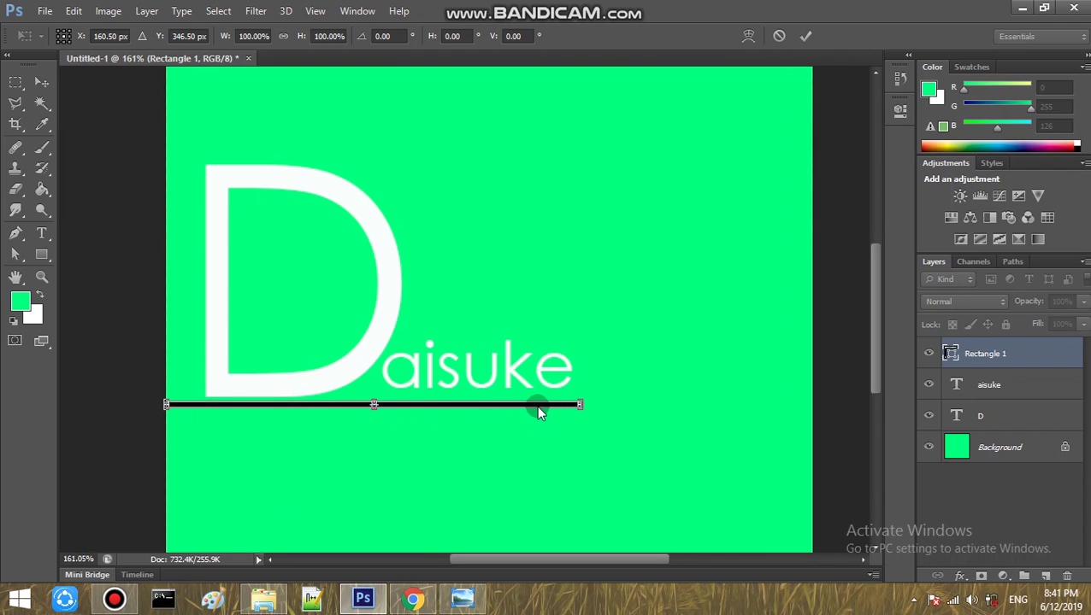
{"action": "left_click_drag", "start_coordinate": [538, 408], "coordinate": [548, 412]}
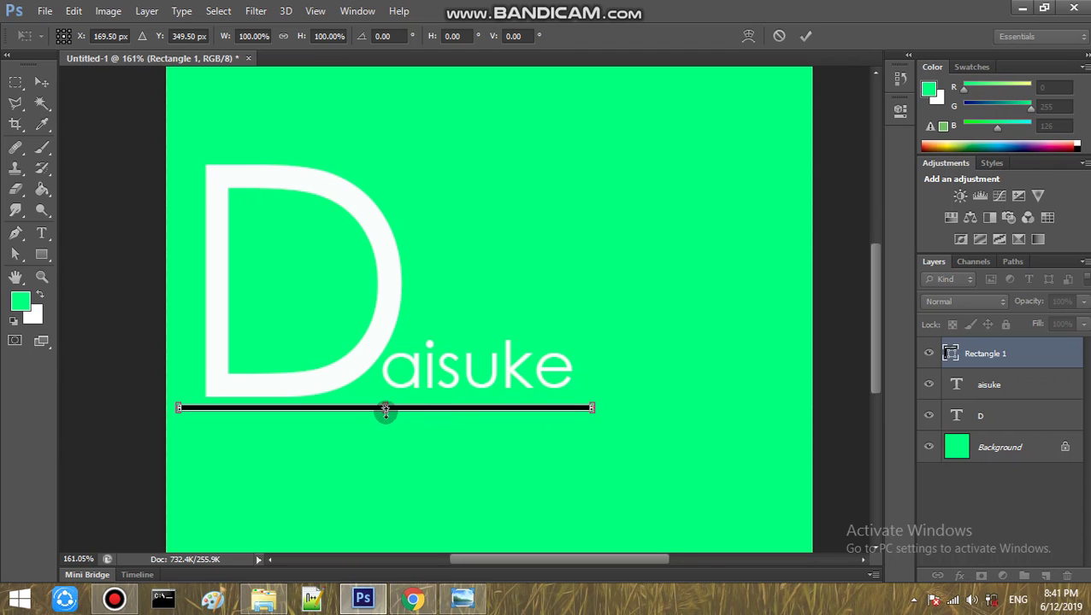
{"action": "left_click_drag", "start_coordinate": [386, 413], "coordinate": [385, 407]}
{"action": "key", "text": "Return"}
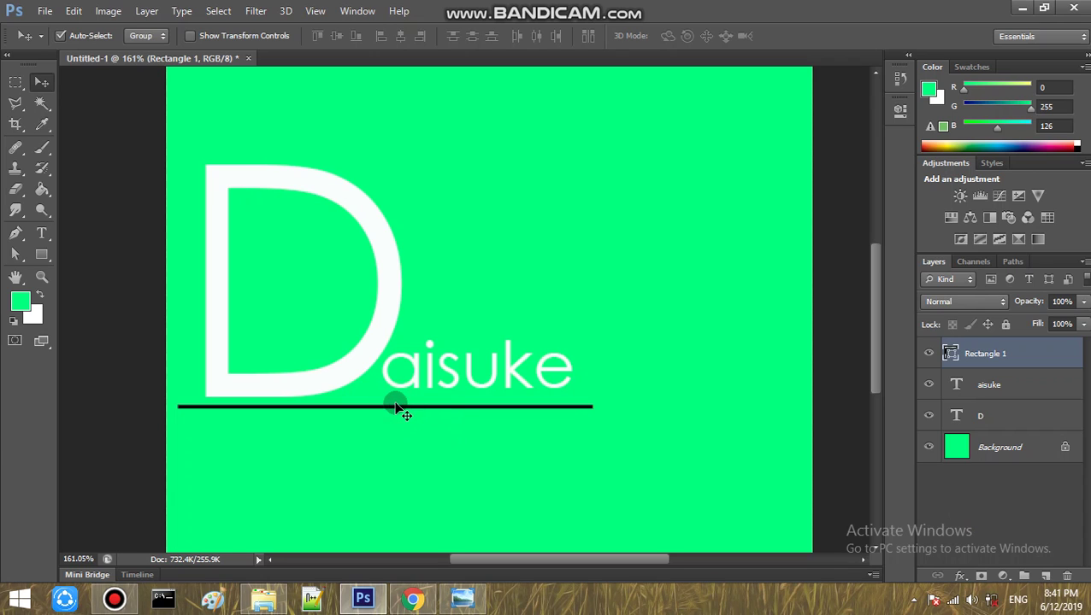
- Nudge the black underline up toward the lettering and back toward the canvas's left edge
{"action": "key", "text": "Up"}
{"action": "key", "text": "Up"}
{"action": "key", "text": "Up"}
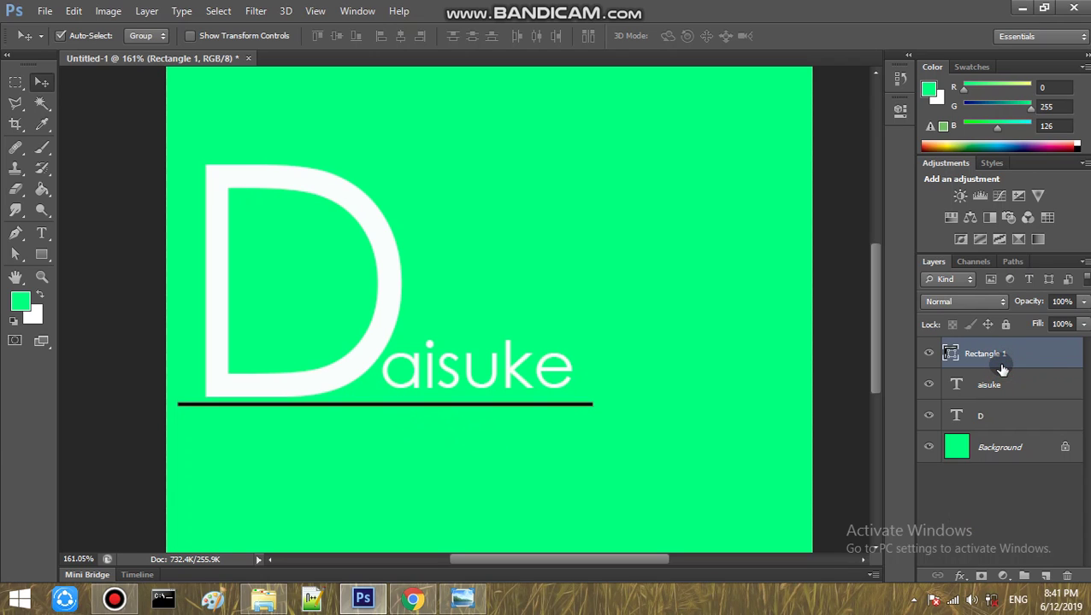
{"action": "key", "text": "Up"}
{"action": "key", "text": "Left"}
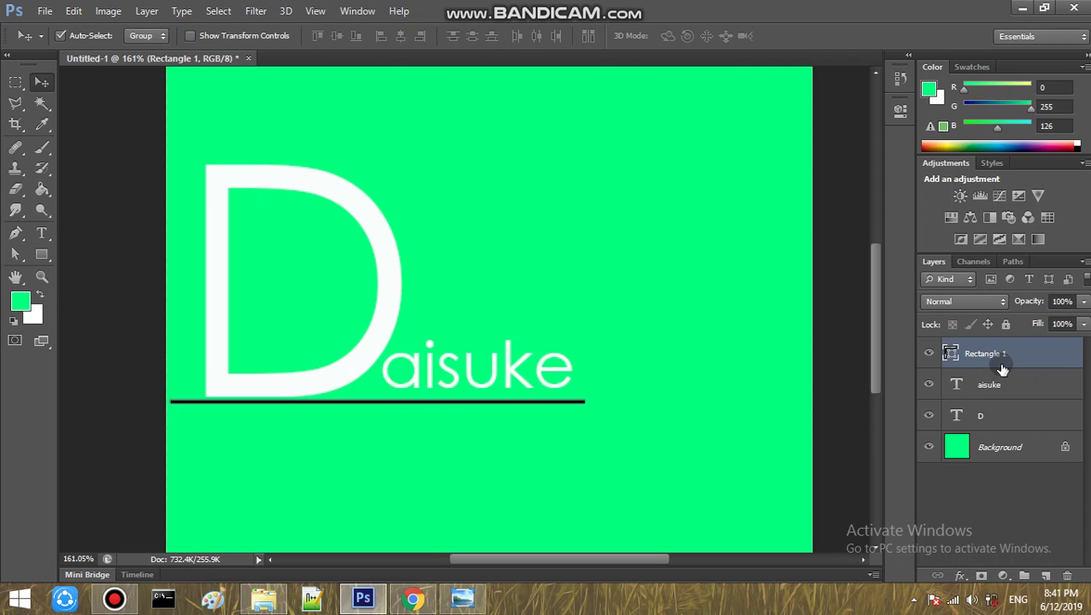
- Nudge the large D slightly upward, away from the underline
{"action": "left_click", "coordinate": [377, 337]}
{"action": "key", "text": "Up"}
{"action": "key", "text": "Up"}
{"action": "key", "text": "Up"}
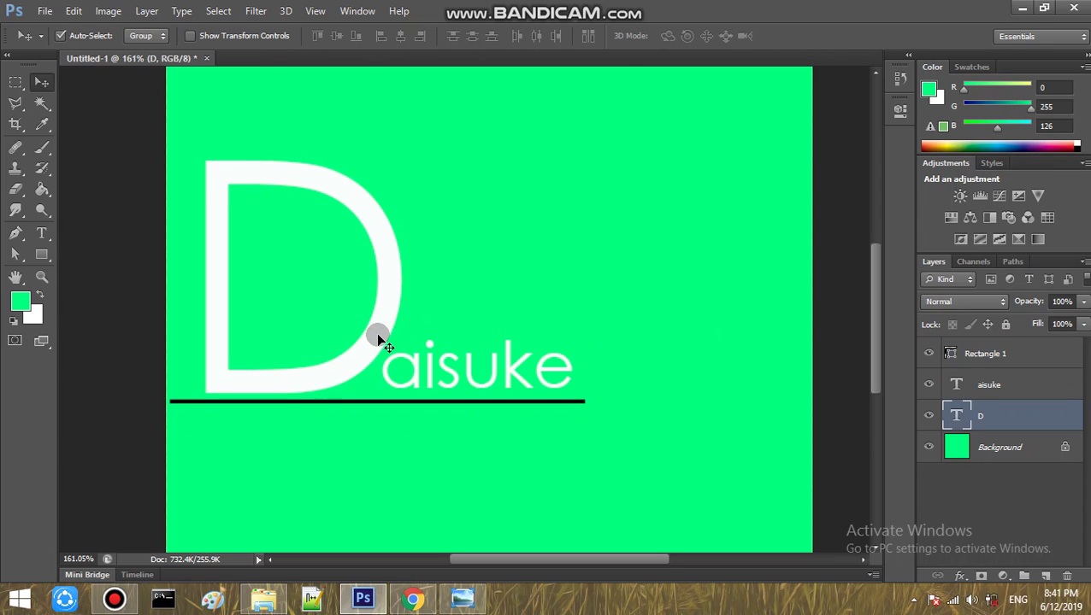
- Nudge the underline flush with the canvas's left edge and close beneath the D, leaving no layer selected
{"action": "left_click", "coordinate": [364, 400]}
{"action": "key", "text": "Up"}
{"action": "key", "text": "Left"}
{"action": "key", "text": "Left"}
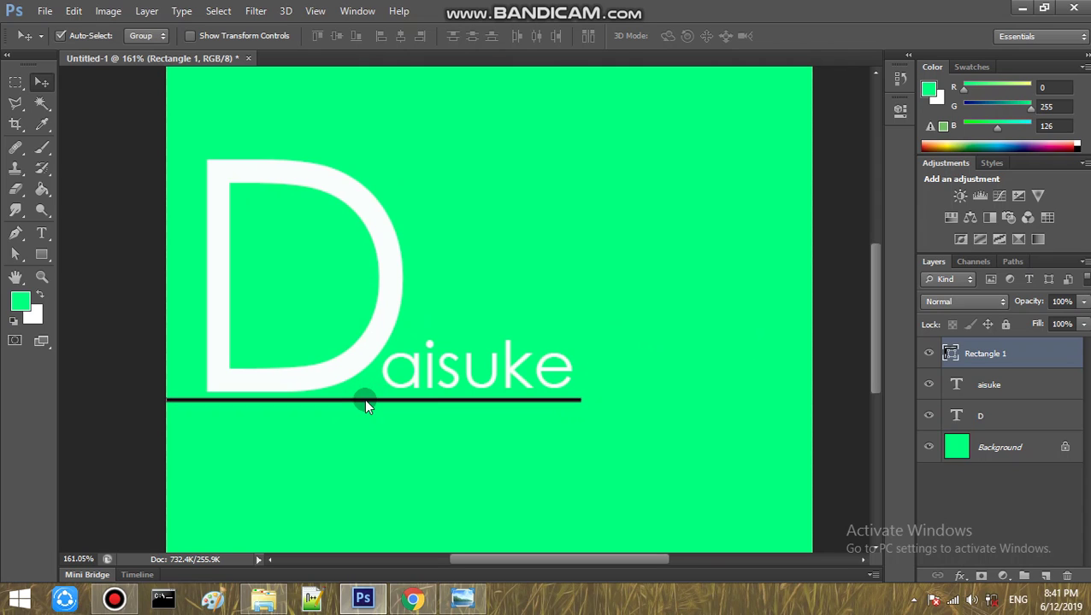
{"action": "key", "text": "Up"}
{"action": "key", "text": "Left"}
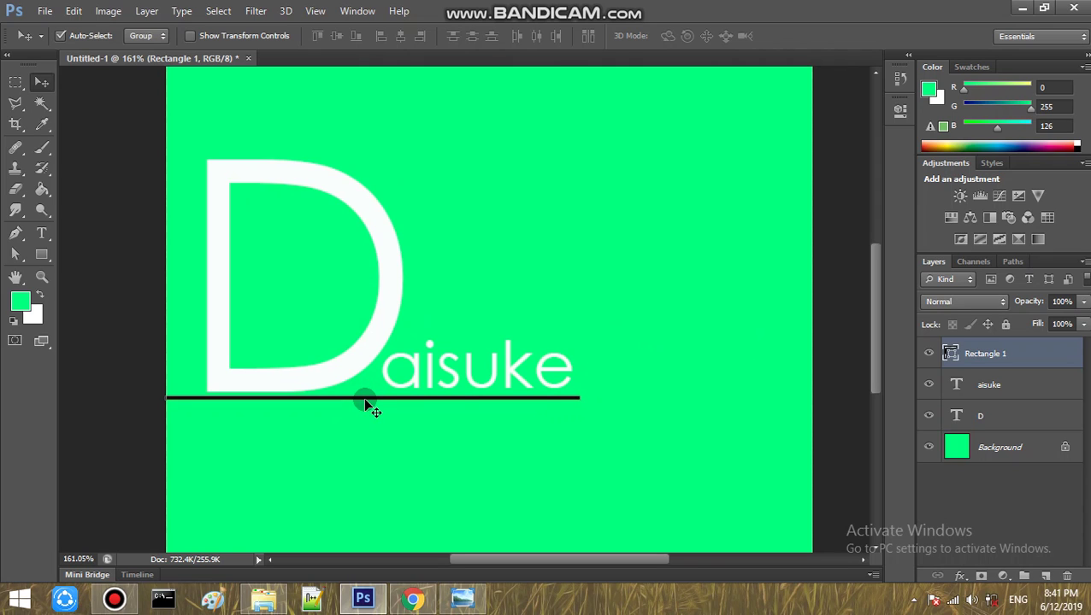
{"action": "left_click", "coordinate": [1076, 509]}
{"action": "scroll", "coordinate": [675, 374], "scroll_direction": "down", "scroll_amount": 2}
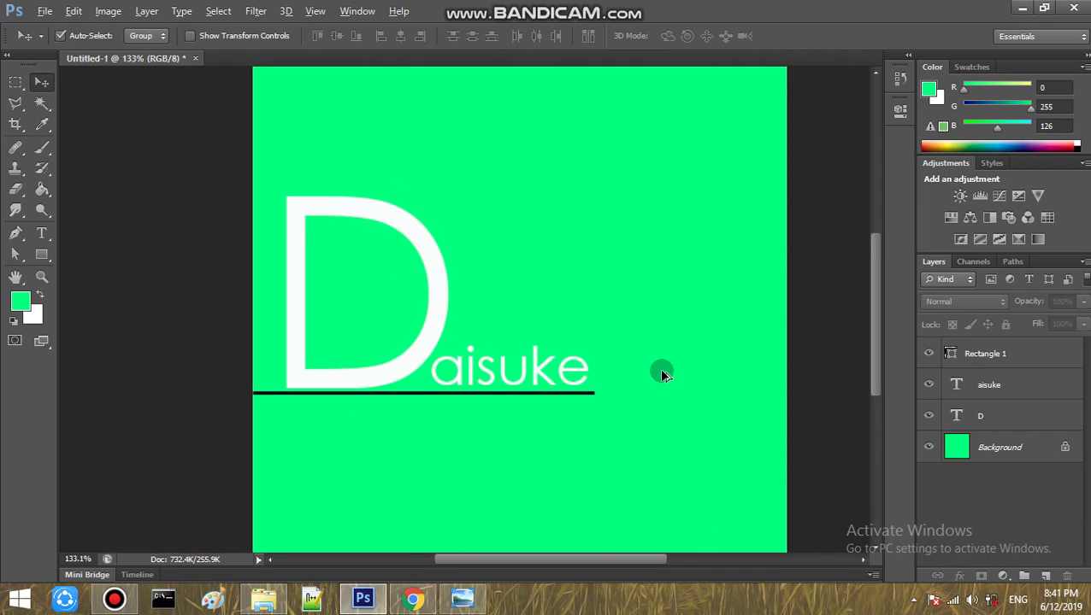
{"action": "scroll", "coordinate": [660, 373], "scroll_direction": "down", "scroll_amount": 1}
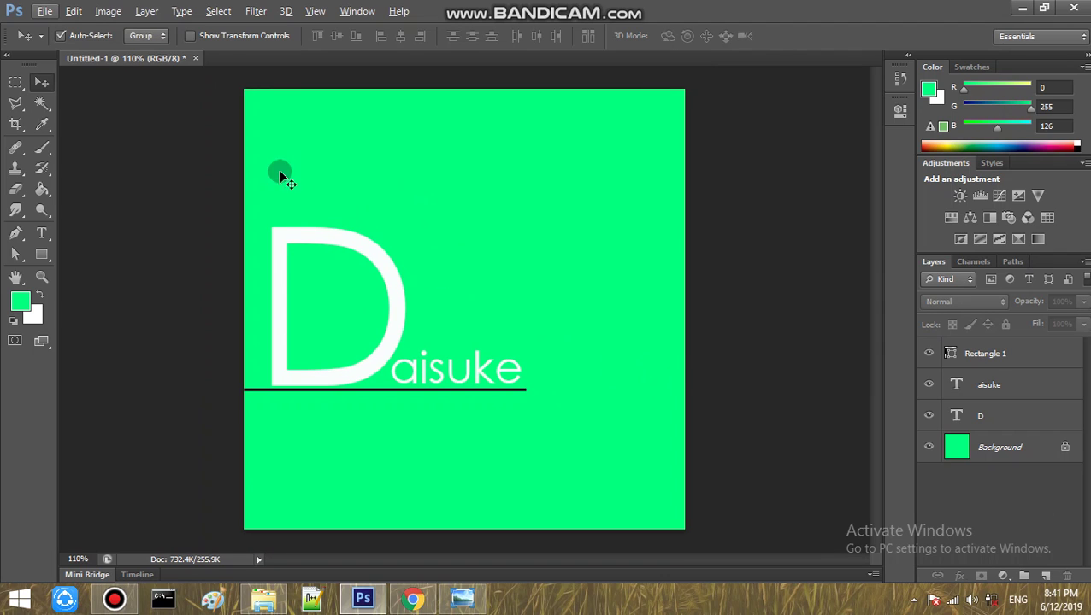
- Set the Rectangle tool's fill to lime green #8aff00 through the foreground color
{"action": "left_click", "coordinate": [41, 254]}
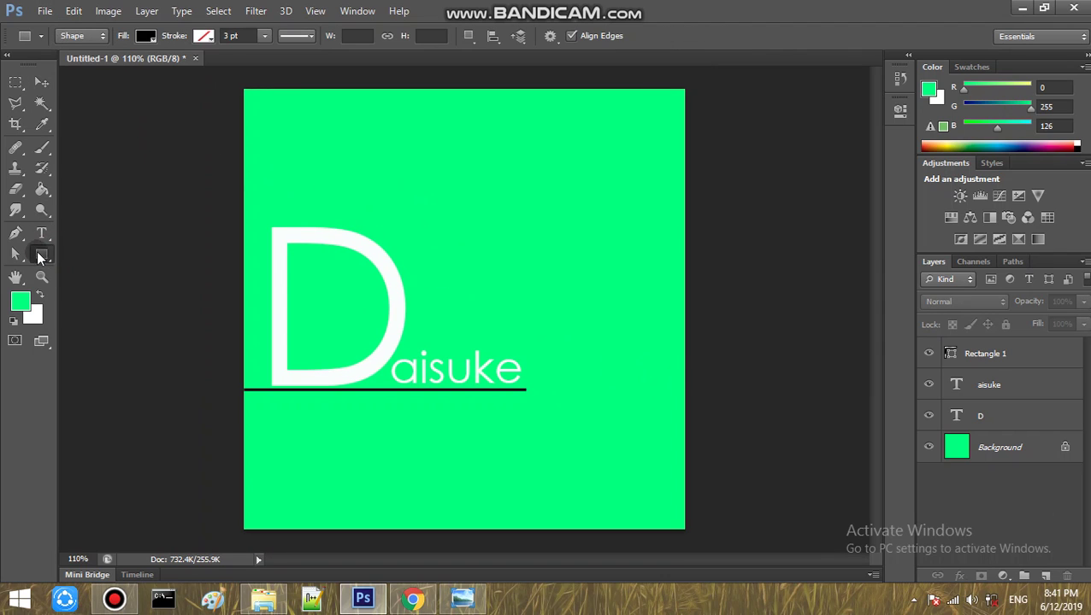
{"action": "left_click", "coordinate": [147, 38]}
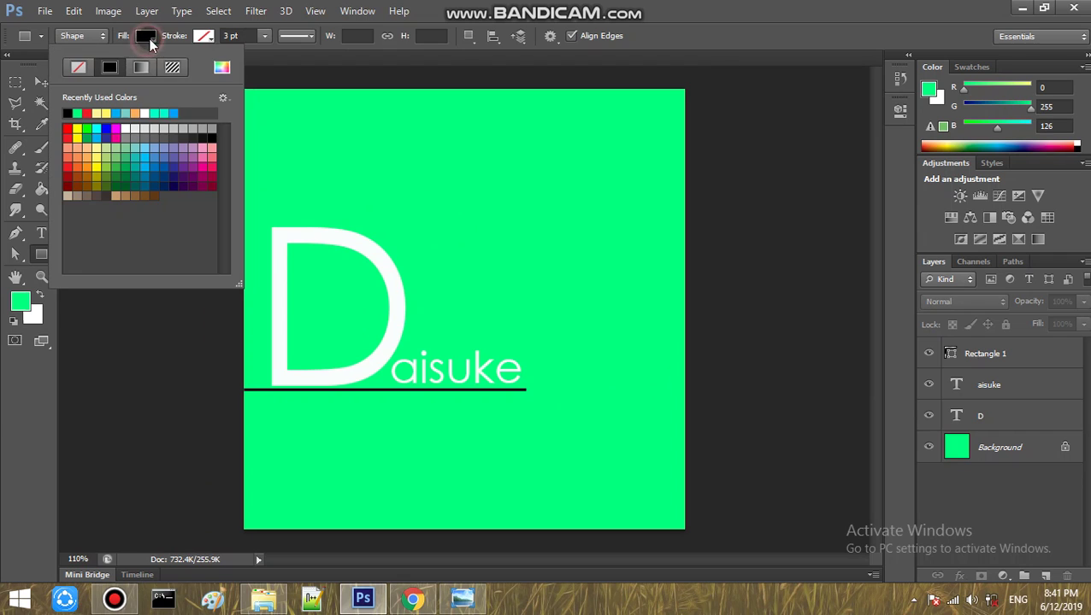
{"action": "left_click", "coordinate": [20, 301]}
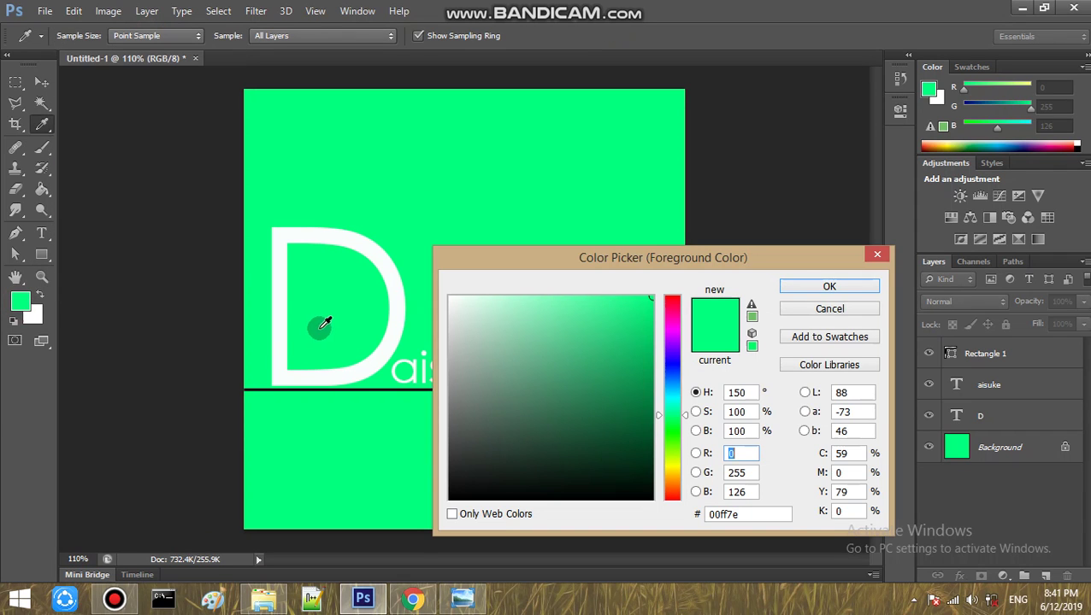
{"action": "left_click", "coordinate": [670, 435]}
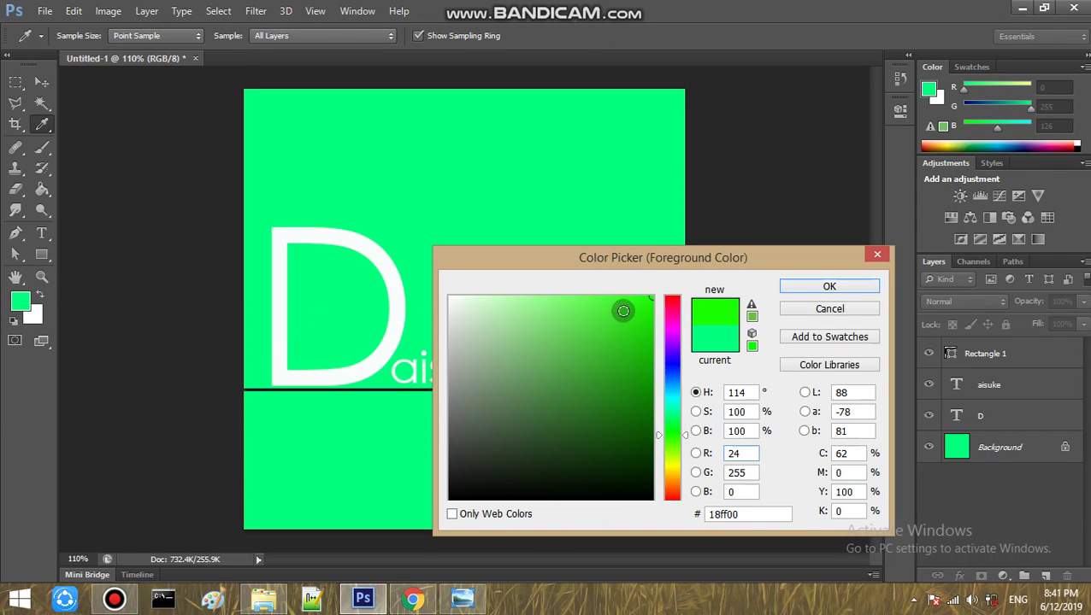
{"action": "left_click", "coordinate": [673, 451]}
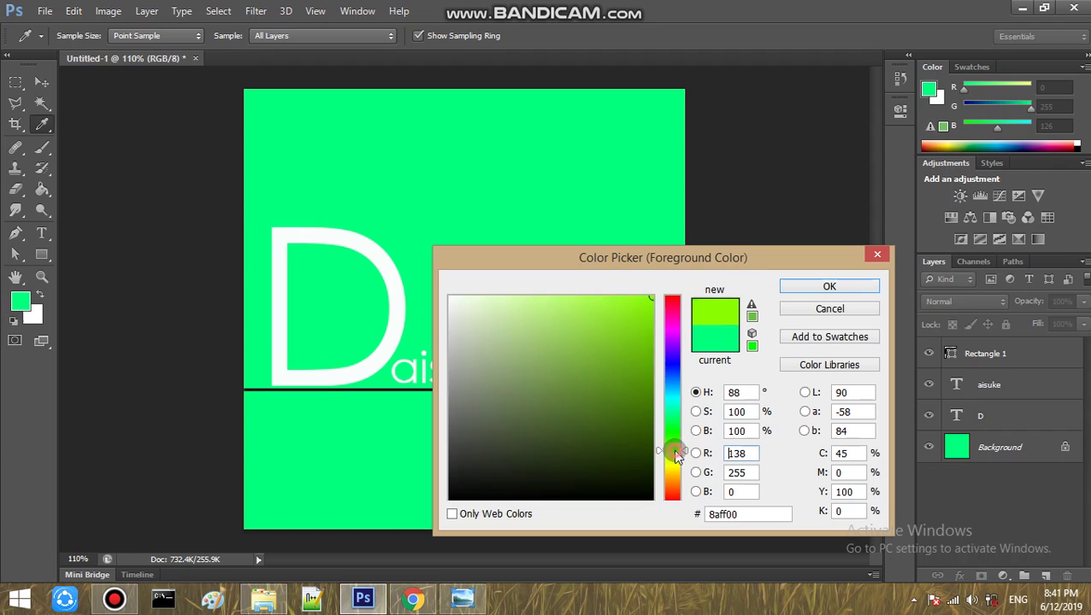
{"action": "left_click", "coordinate": [826, 287]}
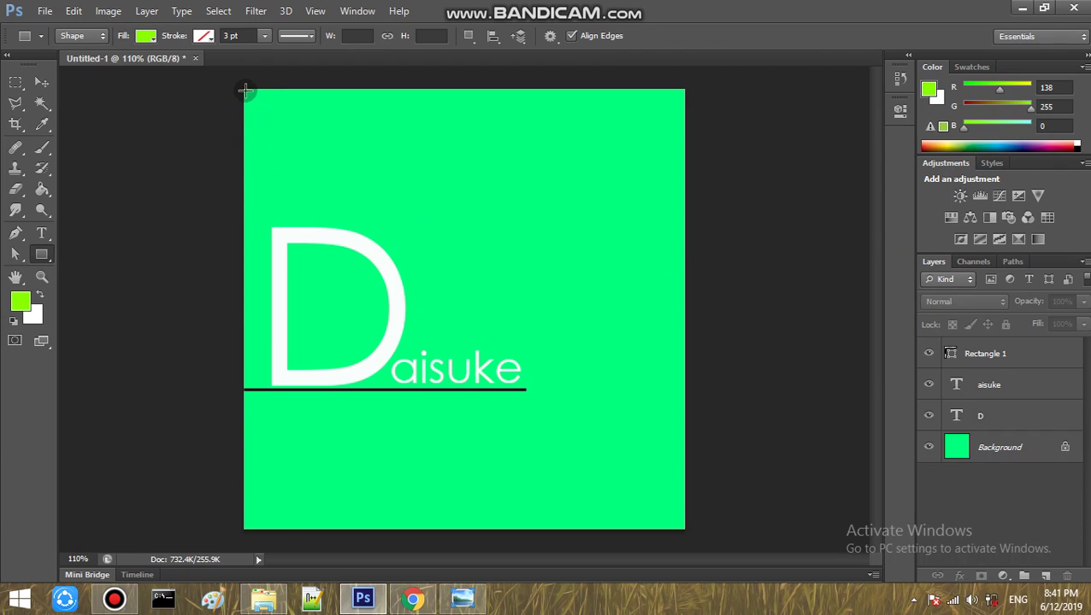
- Draw a lime rectangle about 78 × 87 px in the canvas's upper-left corner and deselect its layer
{"action": "scroll", "coordinate": [246, 90], "scroll_direction": "up", "scroll_amount": 3}
{"action": "scroll", "coordinate": [244, 108], "scroll_direction": "up", "scroll_amount": 3}
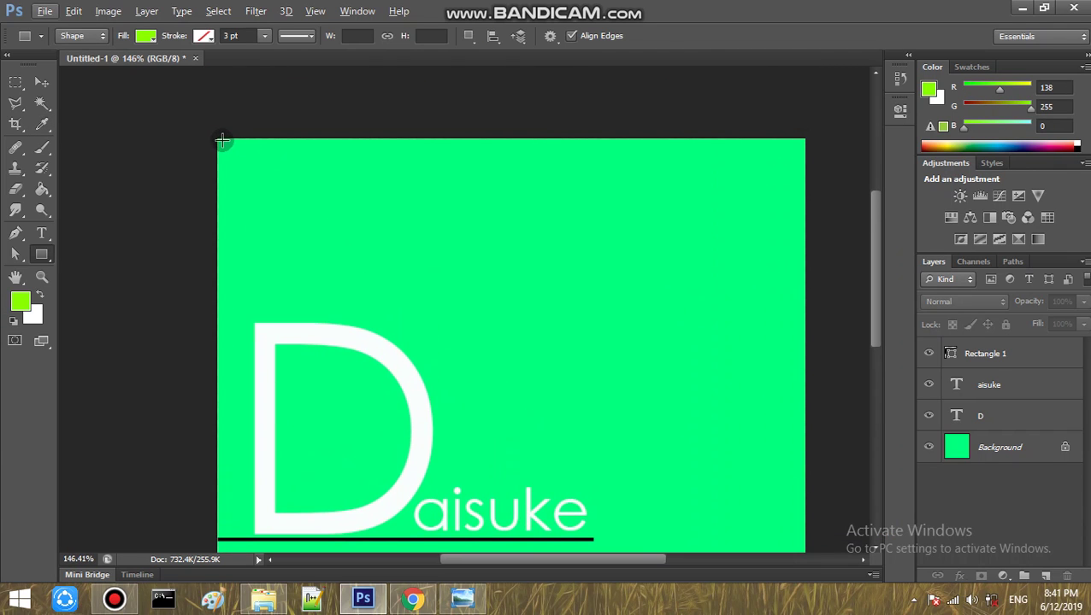
{"action": "left_click_drag", "start_coordinate": [221, 139], "coordinate": [310, 240]}
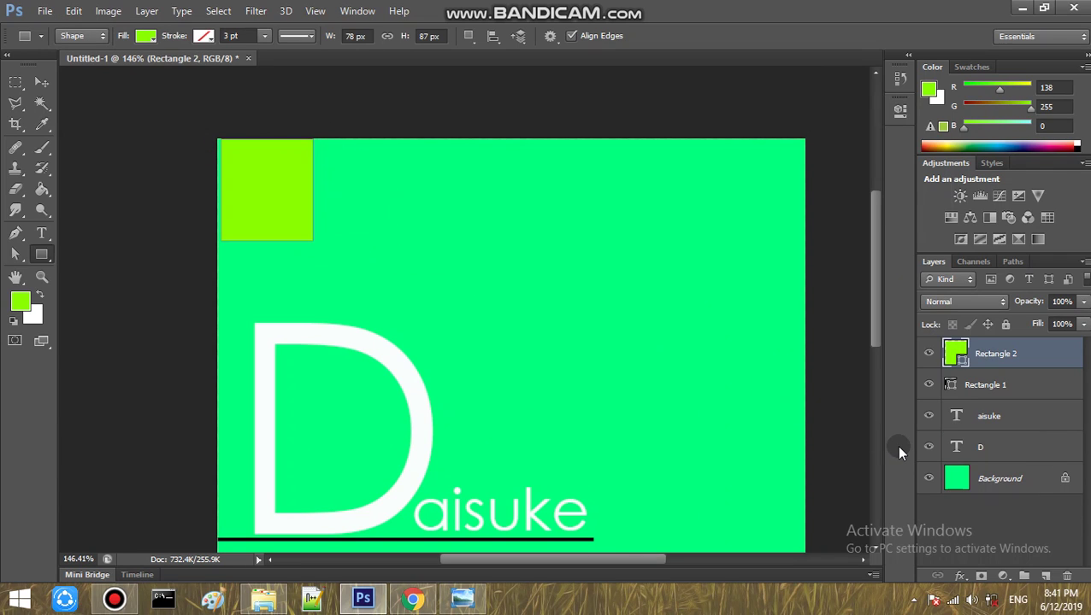
{"action": "scroll", "coordinate": [630, 405], "scroll_direction": "down", "scroll_amount": 5}
{"action": "scroll", "coordinate": [519, 347], "scroll_direction": "up", "scroll_amount": 3}
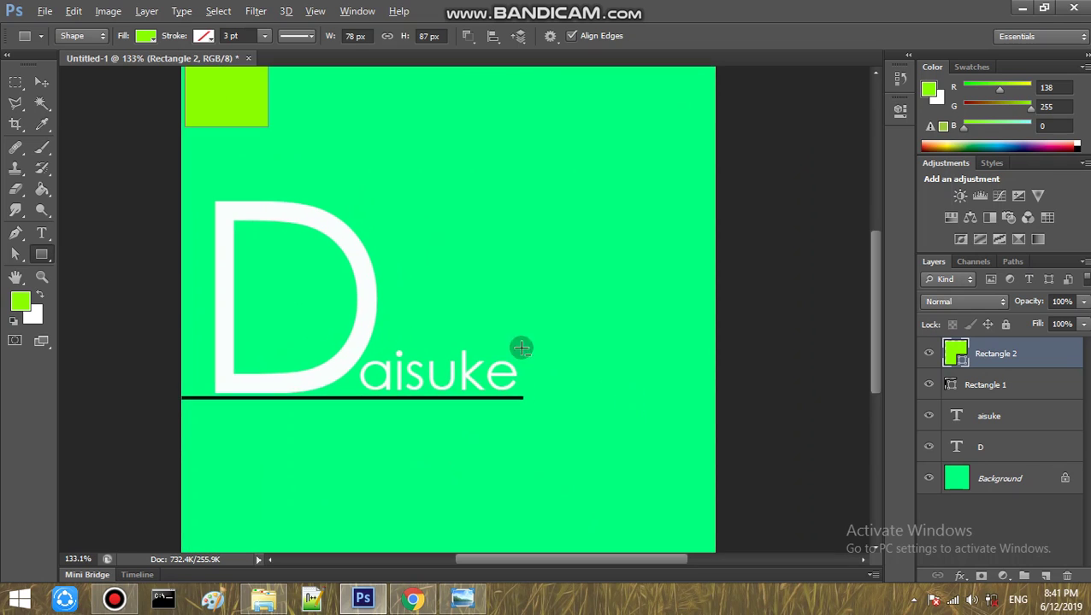
{"action": "left_click", "coordinate": [997, 522]}
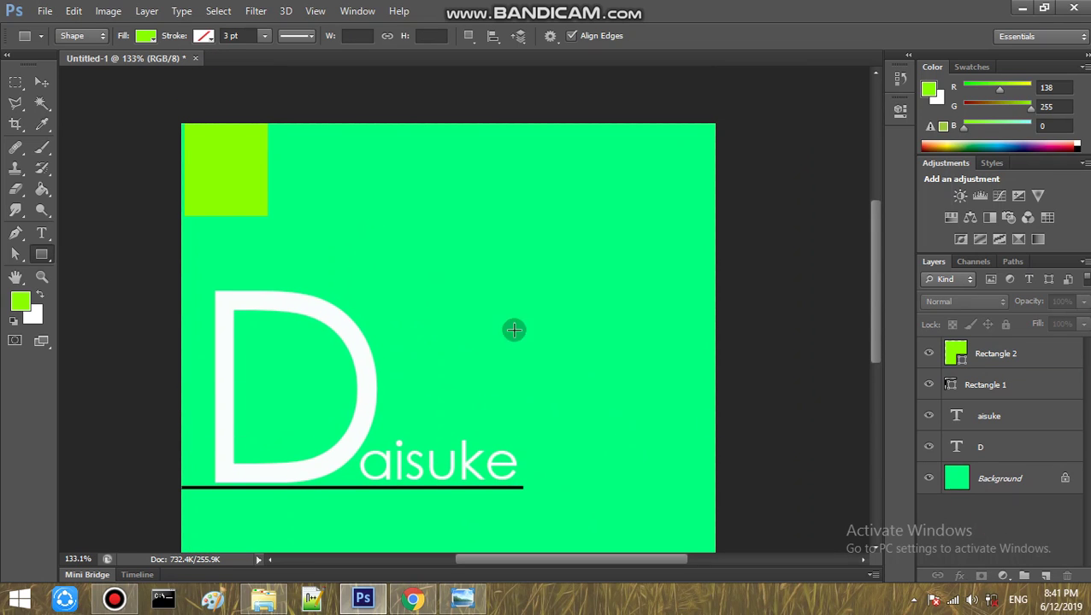
- Outline a triangular selection on the lime rectangle's lower edge, from its two bottom corners to a point above the middle
{"action": "left_click", "coordinate": [16, 103]}
{"action": "scroll", "coordinate": [163, 213], "scroll_direction": "up", "scroll_amount": 1}
{"action": "scroll", "coordinate": [162, 214], "scroll_direction": "up", "scroll_amount": 9}
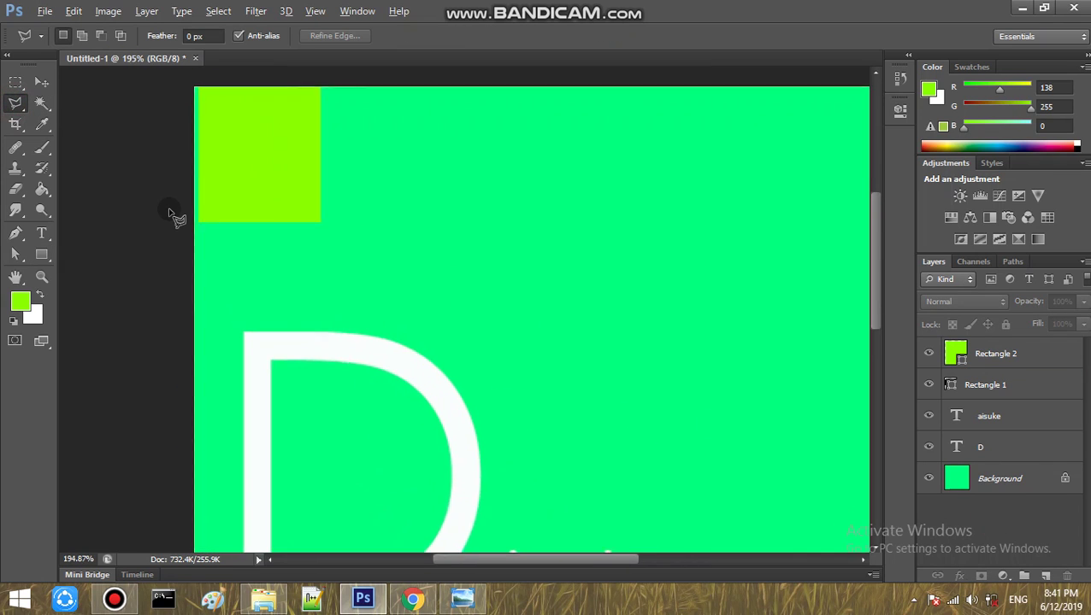
{"action": "scroll", "coordinate": [205, 221], "scroll_direction": "down", "scroll_amount": 1}
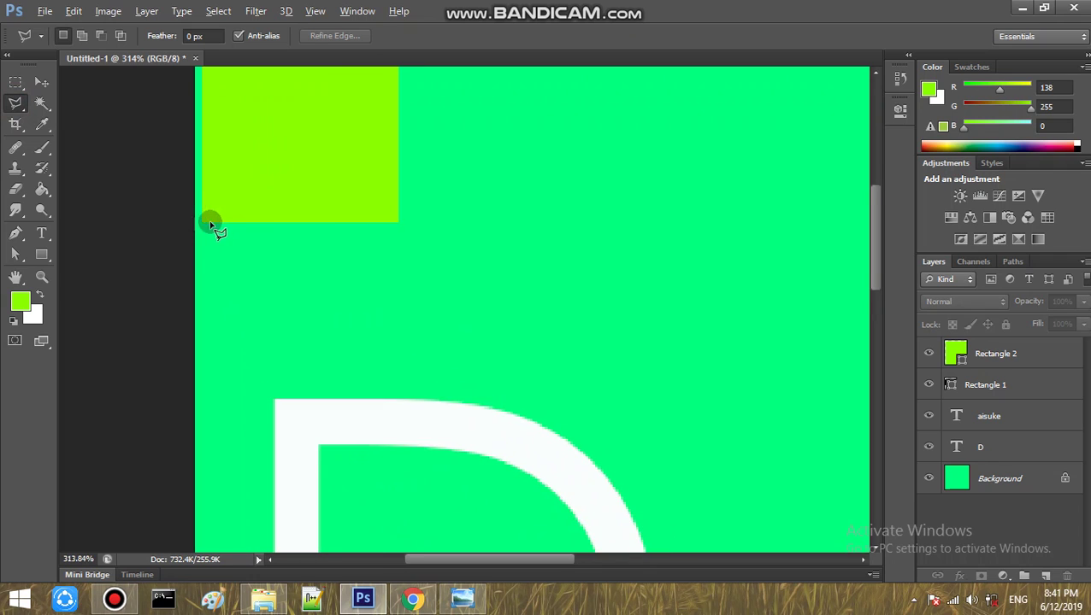
{"action": "scroll", "coordinate": [345, 239], "scroll_direction": "up", "scroll_amount": 3}
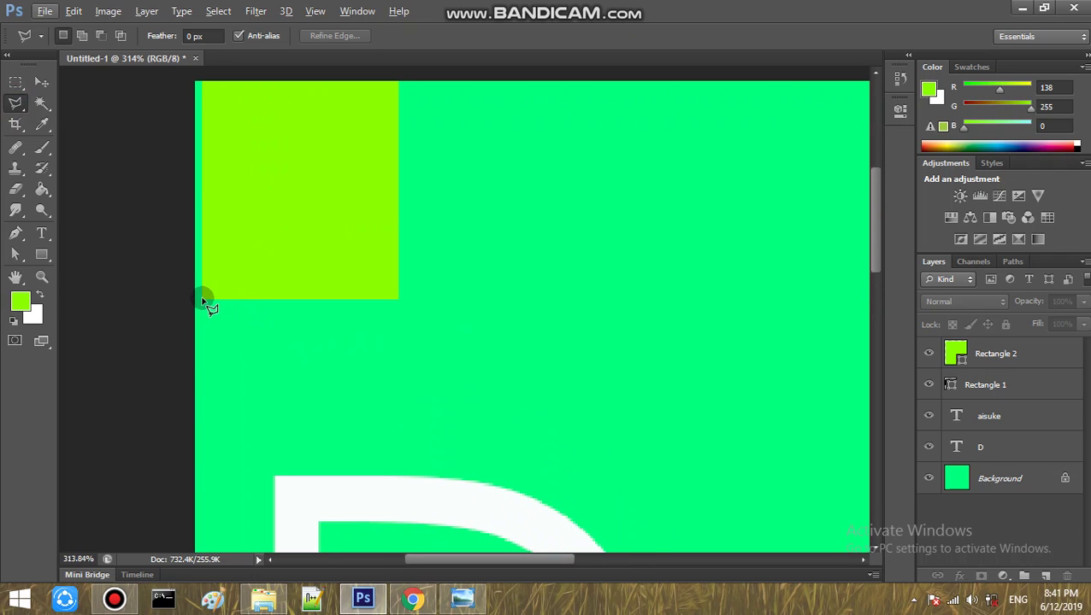
{"action": "left_click", "coordinate": [203, 299]}
{"action": "left_click", "coordinate": [309, 227]}
{"action": "left_click", "coordinate": [399, 299]}
{"action": "left_click", "coordinate": [203, 299]}
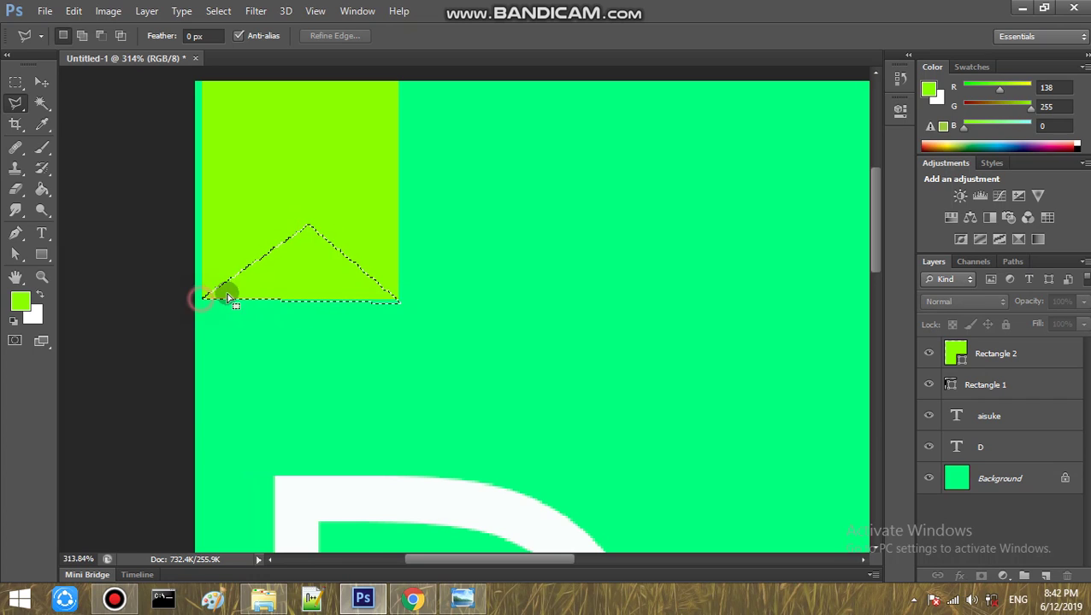
- Rasterize the lime rectangle's layer and delete the selected triangle to form a ribbon notch, clearing the selection
{"action": "left_click", "coordinate": [1004, 355]}
{"action": "right_click", "coordinate": [1008, 356]}
{"action": "left_click", "coordinate": [696, 187]}
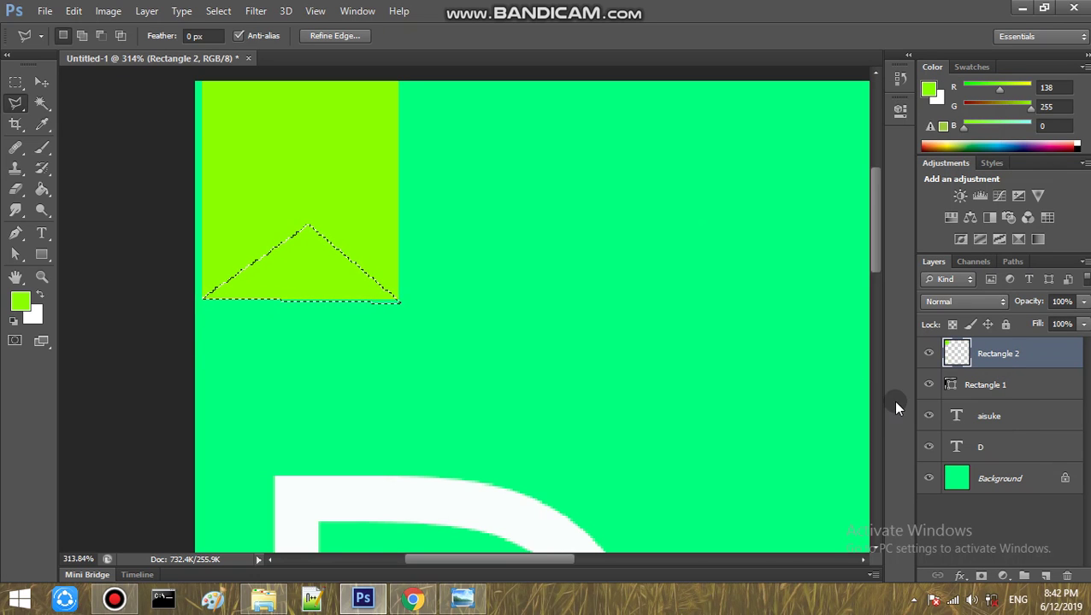
{"action": "key", "text": "Delete"}
{"action": "key", "text": "ctrl+d"}
{"action": "scroll", "coordinate": [487, 361], "scroll_direction": "down", "scroll_amount": 5}
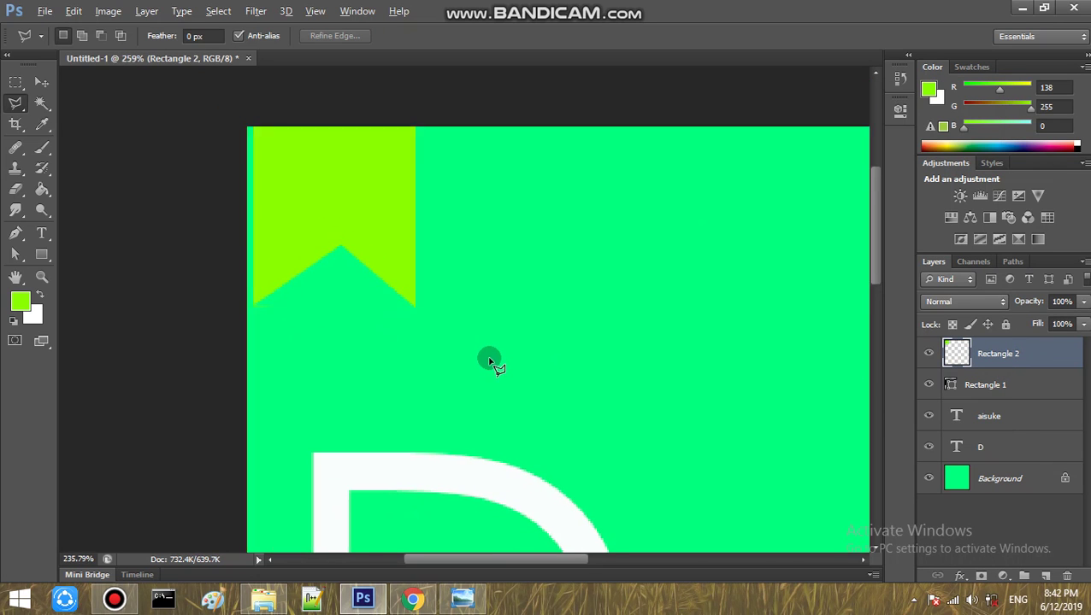
{"action": "scroll", "coordinate": [548, 382], "scroll_direction": "down", "scroll_amount": 1}
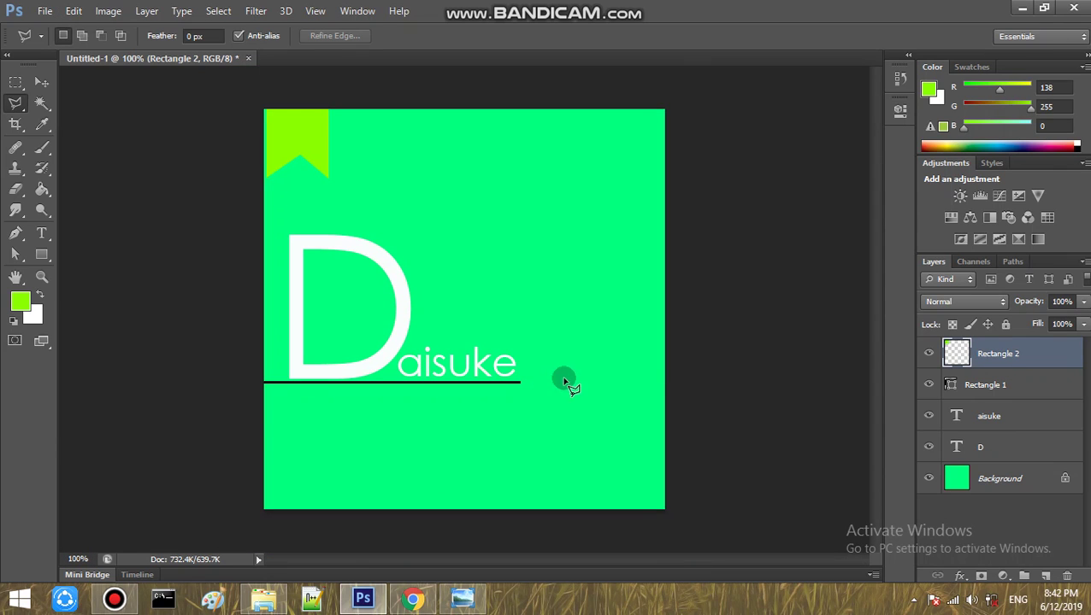
{"action": "left_click", "coordinate": [1004, 516]}
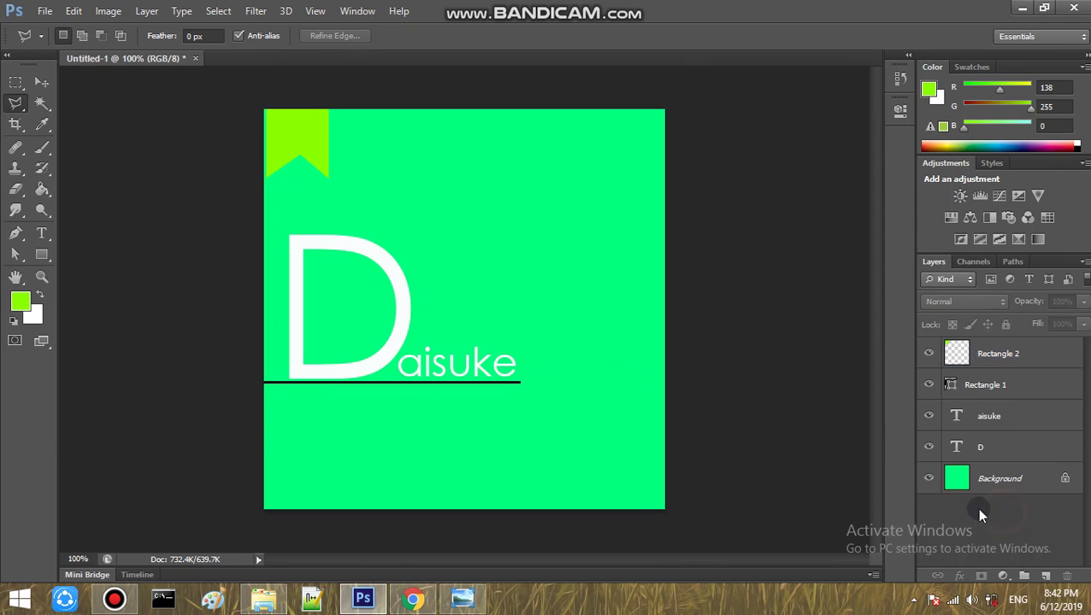
- Place the SCRENN image from the Pictures library and shift it sideways to about X 298.5 px, Y 247.5 px
{"action": "left_click", "coordinate": [40, 12]}
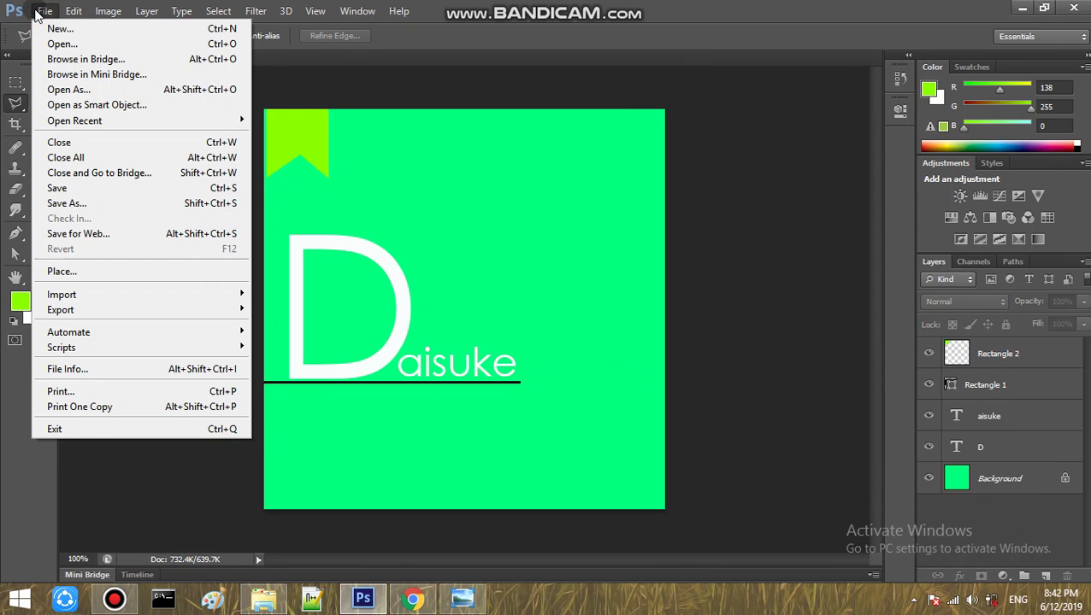
{"action": "left_click", "coordinate": [117, 274]}
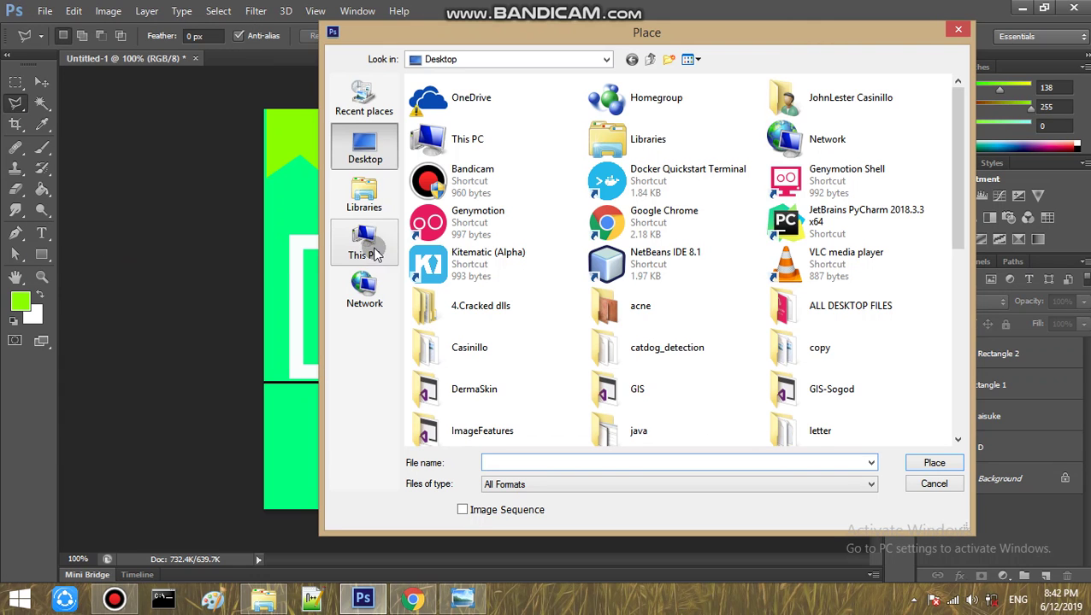
{"action": "left_click", "coordinate": [365, 205]}
{"action": "double_click", "coordinate": [823, 104]}
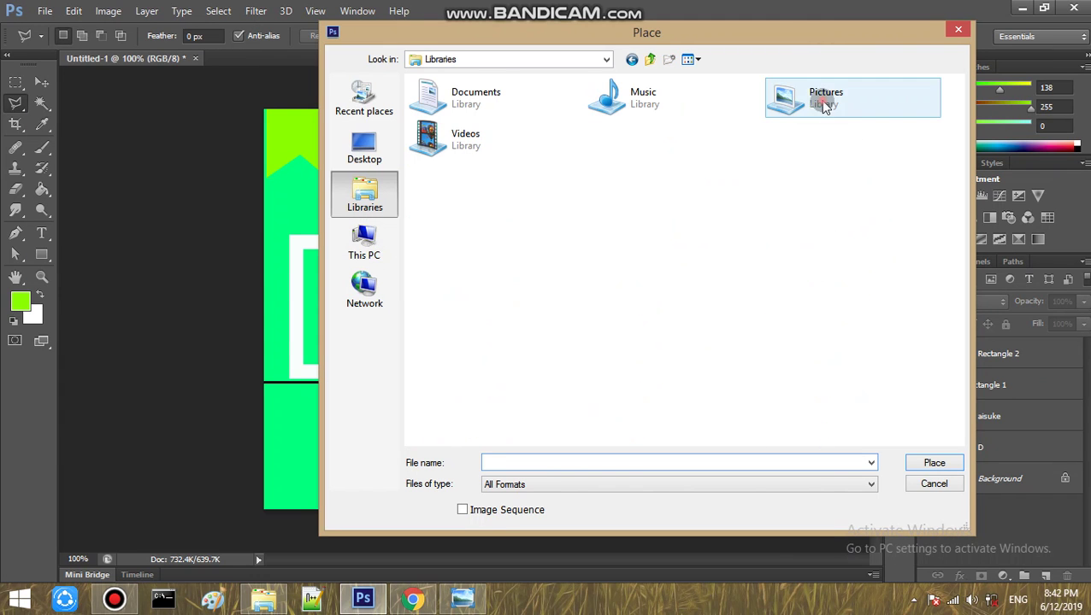
{"action": "left_click", "coordinate": [697, 224]}
{"action": "left_click", "coordinate": [927, 461]}
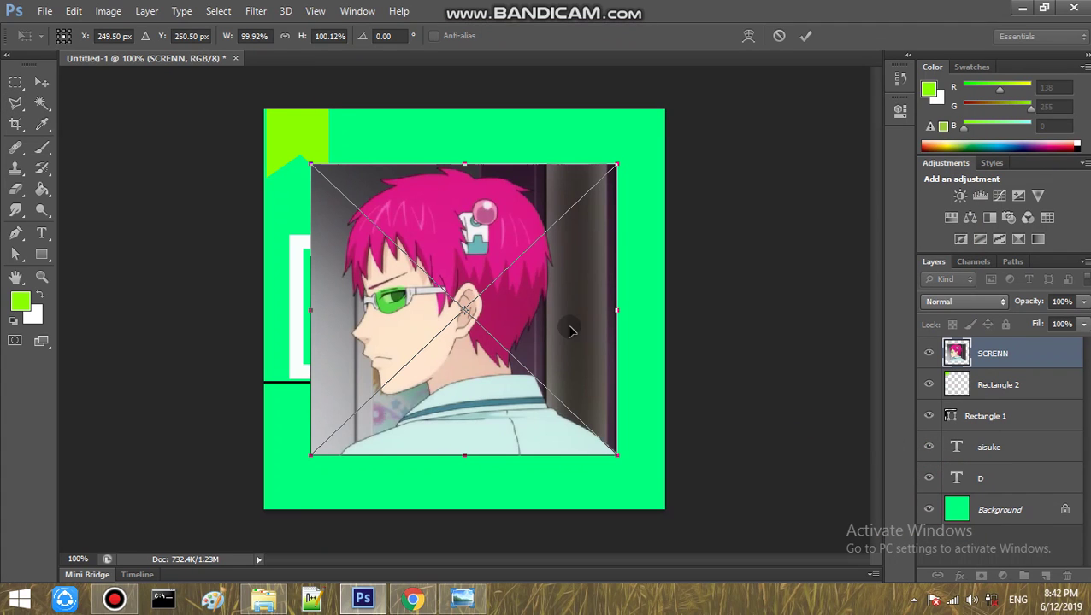
{"action": "left_click_drag", "start_coordinate": [568, 329], "coordinate": [600, 329]}
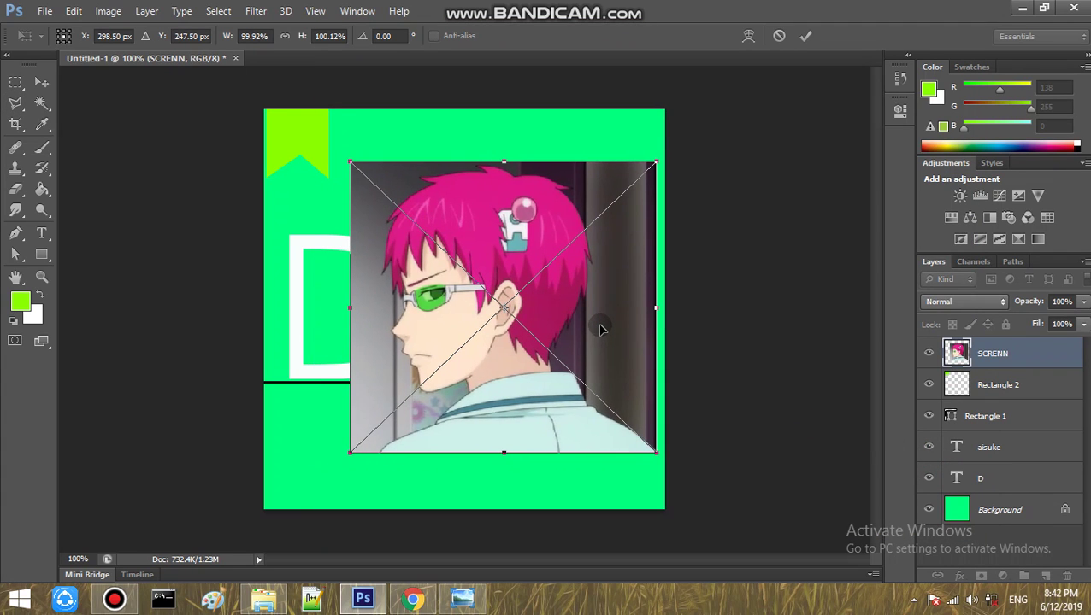
{"action": "key", "text": "Return"}
{"action": "scroll", "coordinate": [601, 334], "scroll_direction": "up", "scroll_amount": 1}
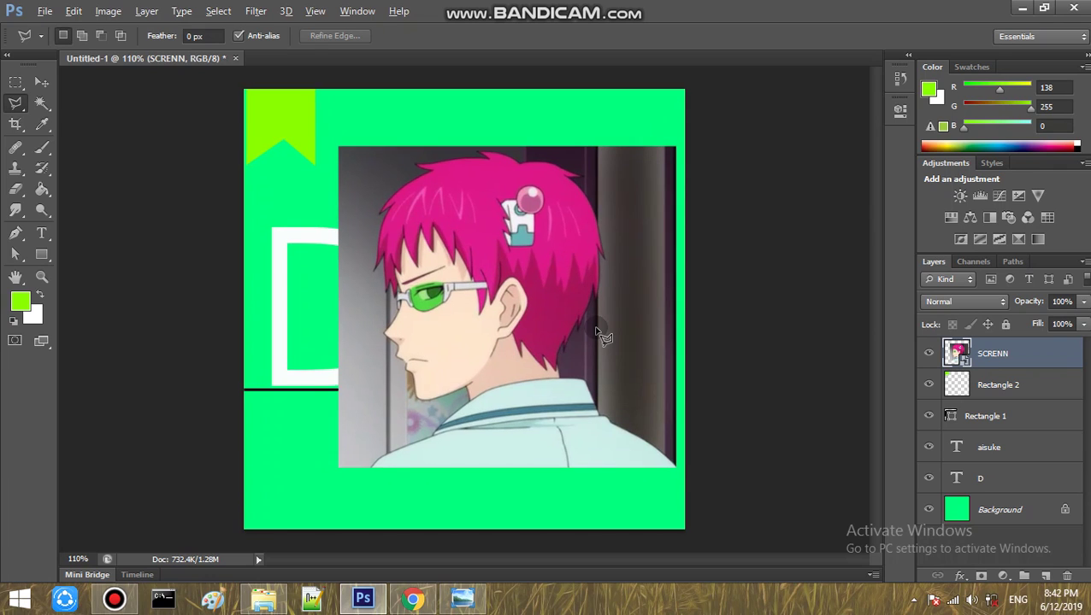
{"action": "scroll", "coordinate": [601, 335], "scroll_direction": "up", "scroll_amount": 1}
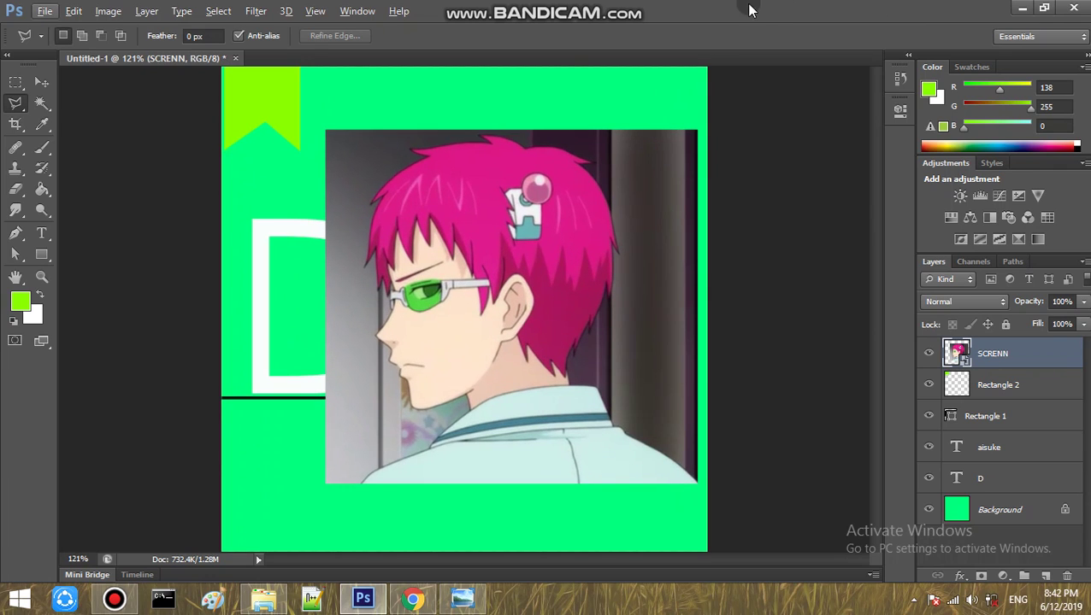
{"action": "left_click", "coordinate": [636, 130]}
{"action": "left_click", "coordinate": [635, 369]}
{"action": "left_click", "coordinate": [638, 133]}
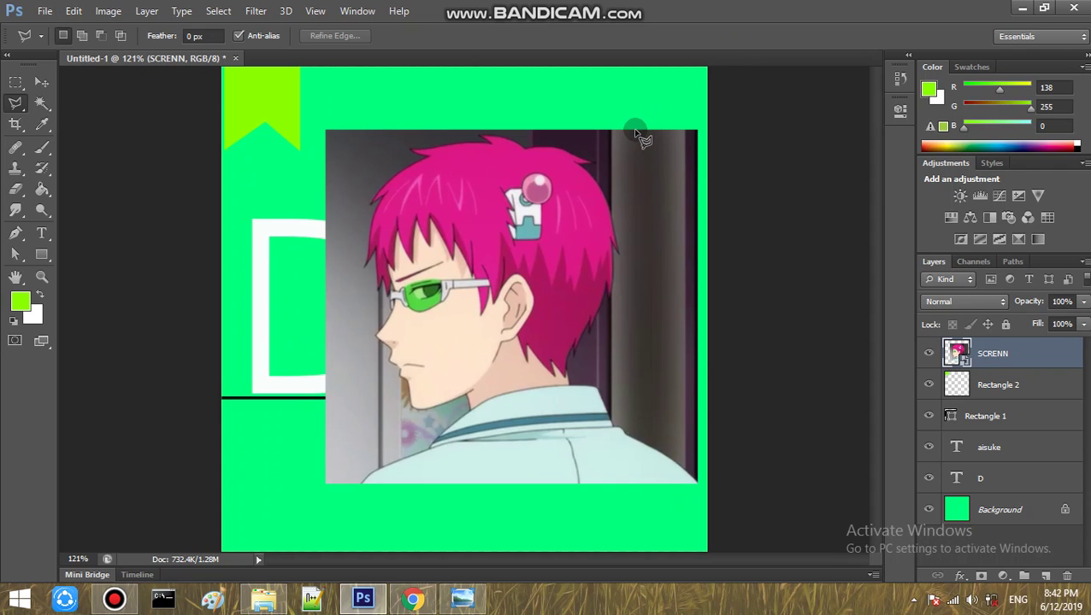
{"action": "key", "text": "v"}
{"action": "left_click", "coordinate": [694, 9]}
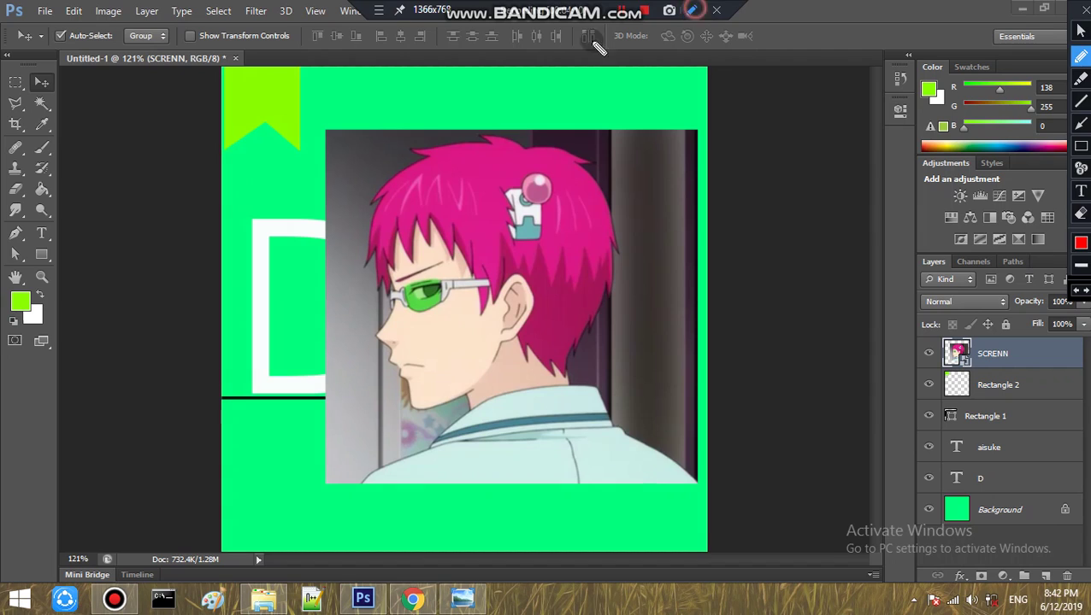
{"action": "left_click_drag", "start_coordinate": [49, 247], "coordinate": [26, 238]}
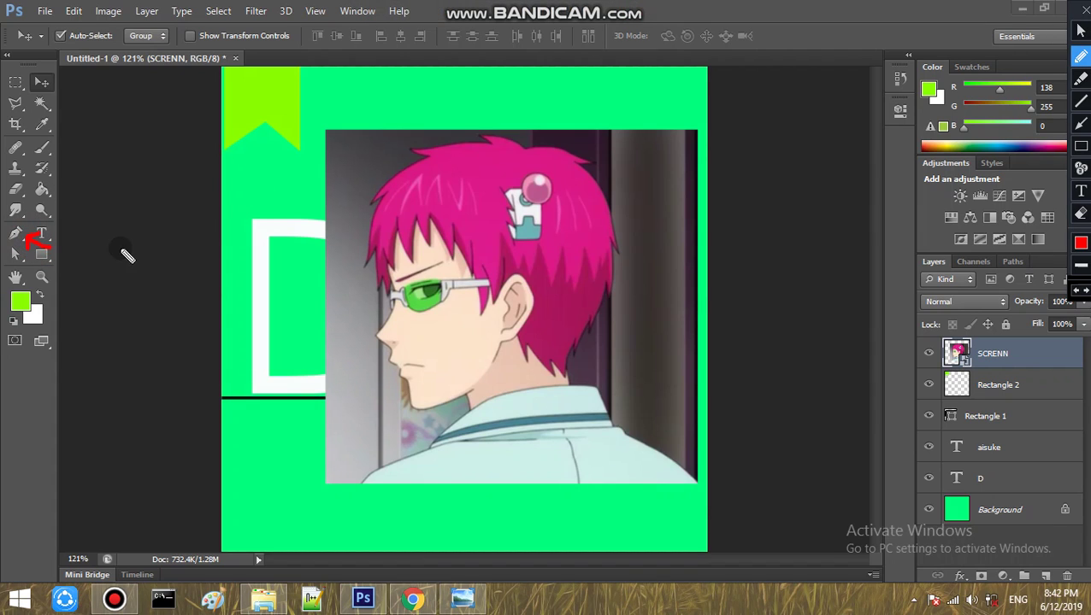
{"action": "key", "text": "ctrl+alt+d"}
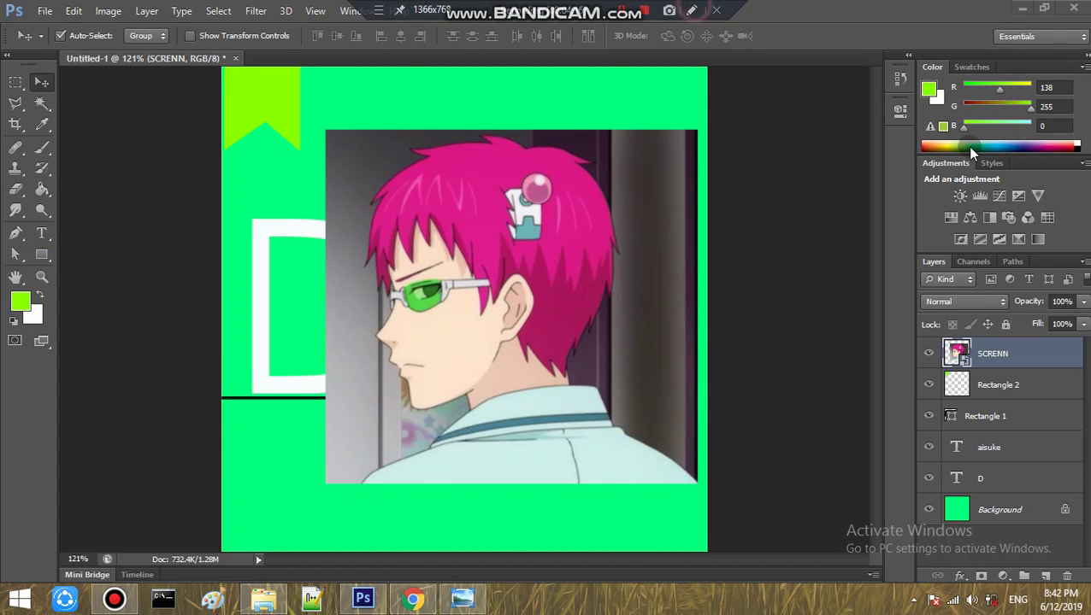
{"action": "key", "text": "ctrl+alt+d"}
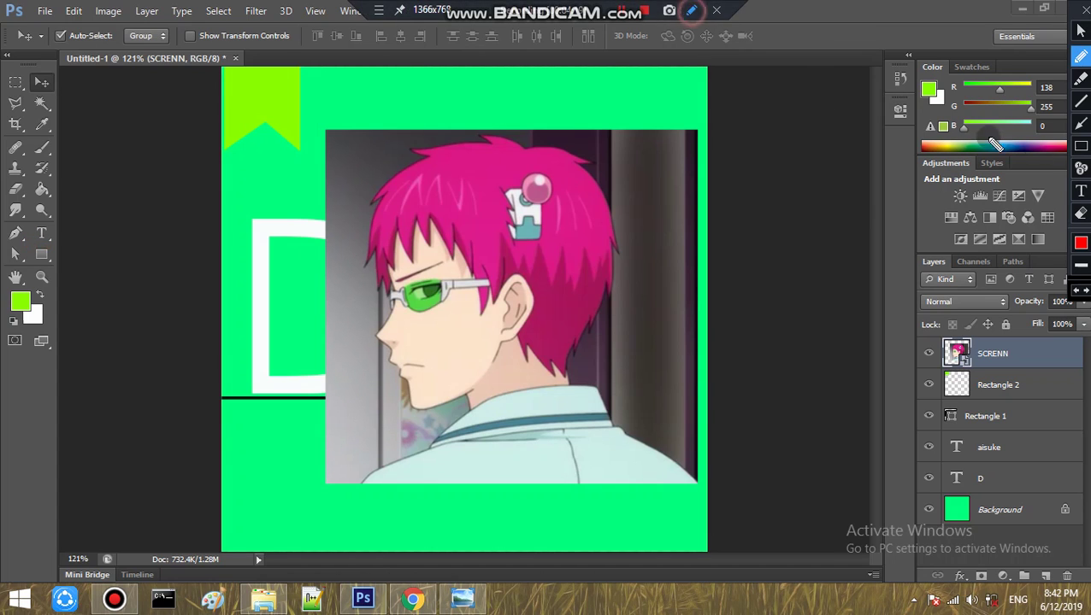
{"action": "left_click_drag", "start_coordinate": [92, 225], "coordinate": [25, 236]}
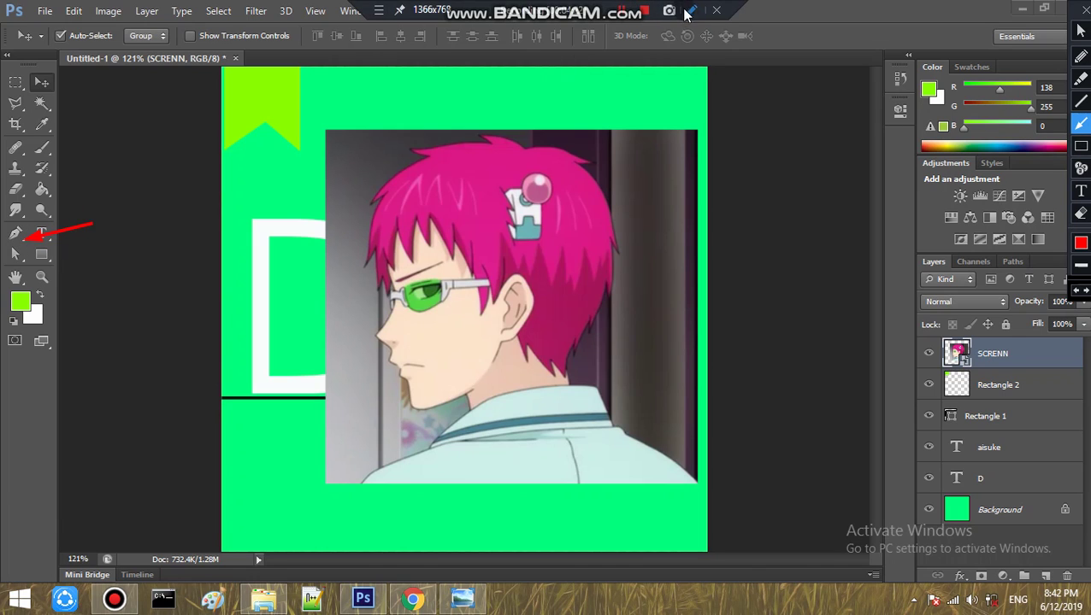
{"action": "key", "text": "ctrl+alt+d"}
{"action": "left_click", "coordinate": [457, 332]}
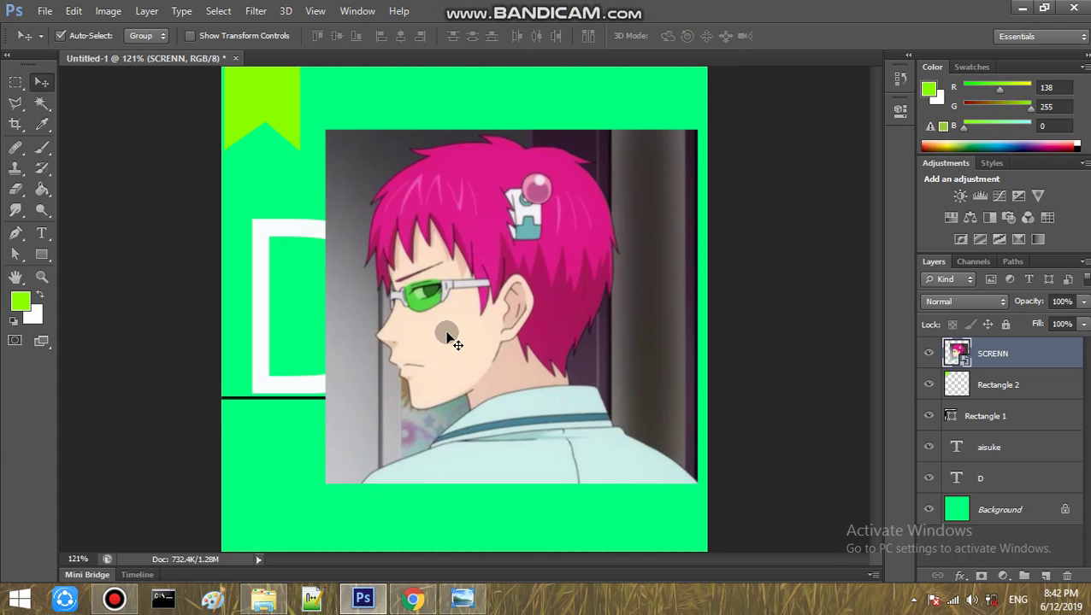
- Start a Pen tool path at the front of the character's hair and trace it down around the first hair spike
{"action": "key", "text": "p"}
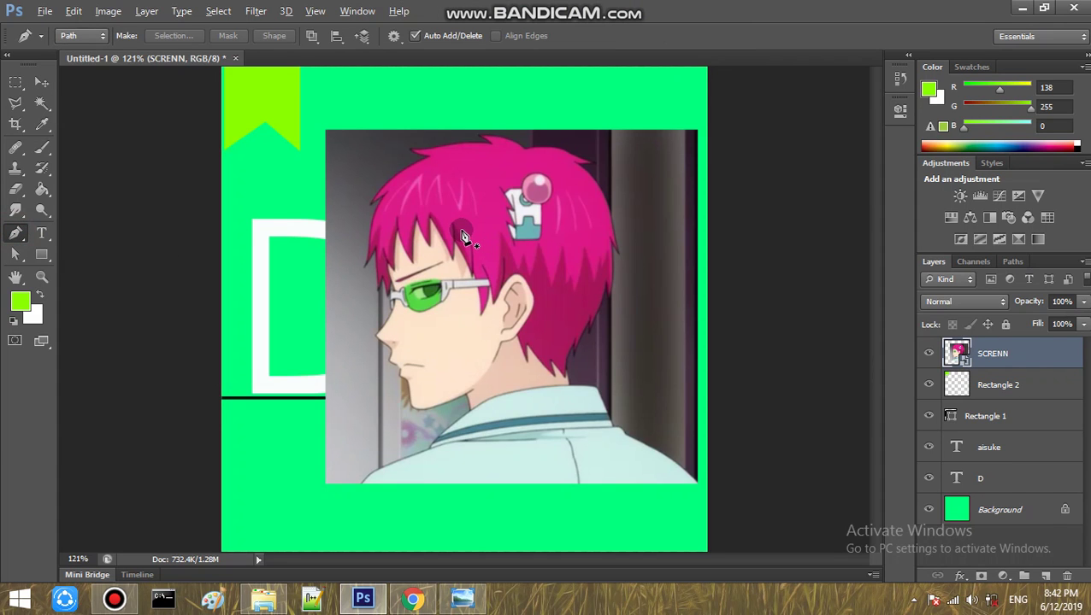
{"action": "scroll", "coordinate": [461, 236], "scroll_direction": "up", "scroll_amount": 5}
{"action": "scroll", "coordinate": [419, 242], "scroll_direction": "up", "scroll_amount": 2}
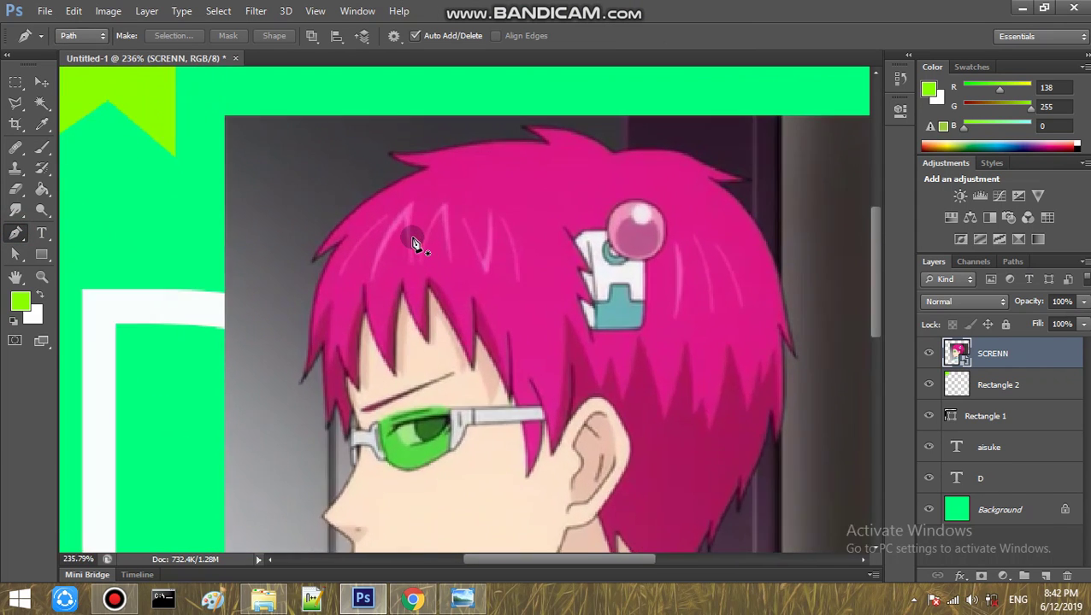
{"action": "scroll", "coordinate": [414, 244], "scroll_direction": "up", "scroll_amount": 1}
{"action": "left_click", "coordinate": [424, 162]}
{"action": "left_click", "coordinate": [314, 247]}
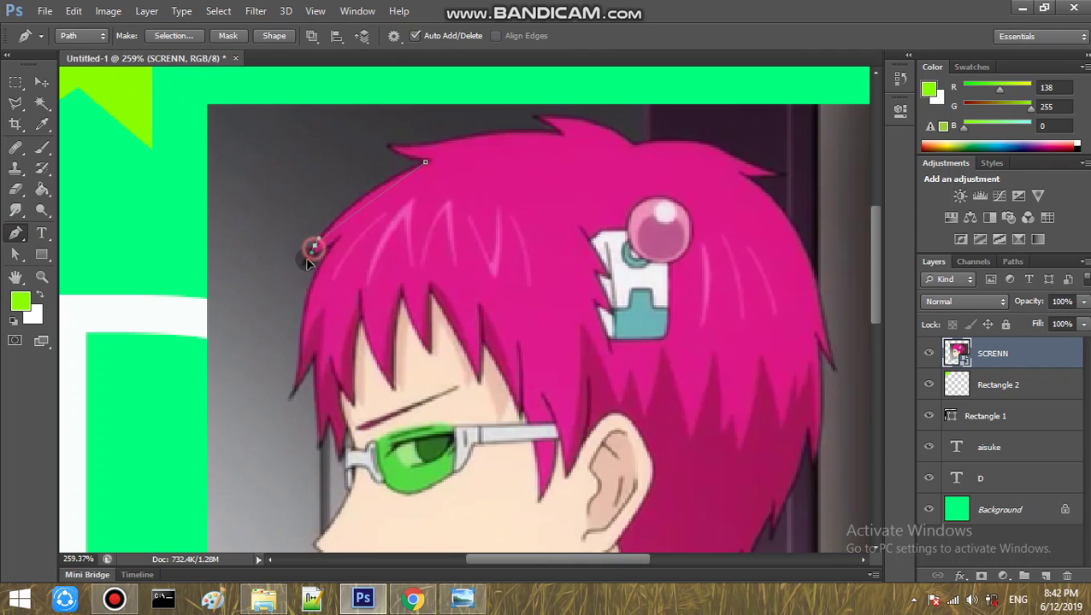
{"action": "left_click_drag", "start_coordinate": [306, 259], "coordinate": [301, 265]}
{"action": "key", "text": "ctrl+z"}
{"action": "left_click_drag", "start_coordinate": [333, 218], "coordinate": [304, 253]}
{"action": "left_click", "coordinate": [307, 256]}
{"action": "left_click", "coordinate": [302, 266]}
{"action": "left_click", "coordinate": [335, 241]}
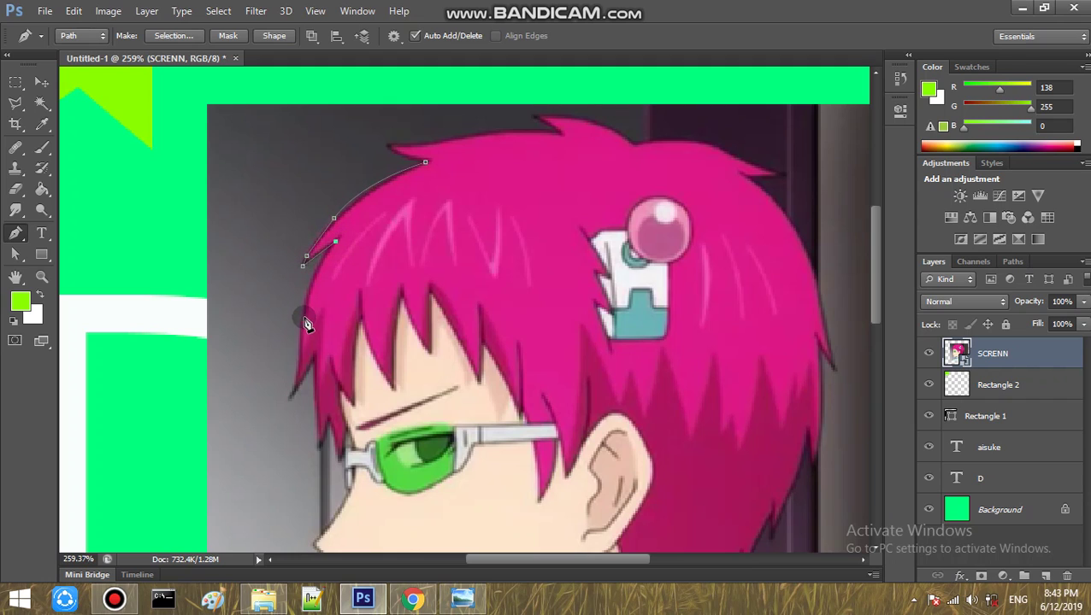
- Continue the path down the forehead hair, following the pointed tips to the front of the glasses
{"action": "left_click_drag", "start_coordinate": [300, 357], "coordinate": [296, 390]}
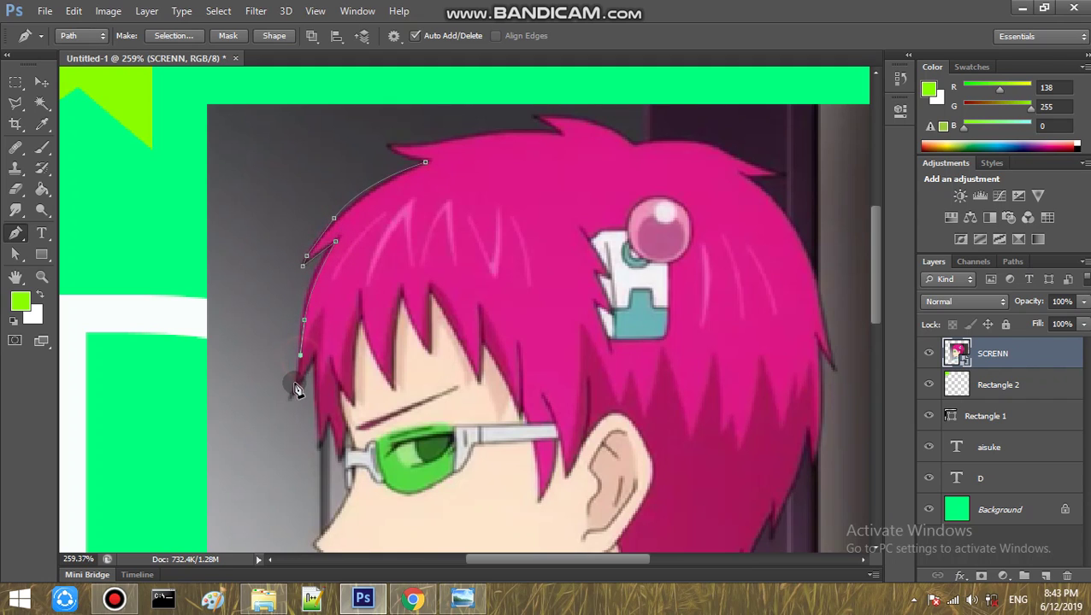
{"action": "left_click", "coordinate": [291, 395]}
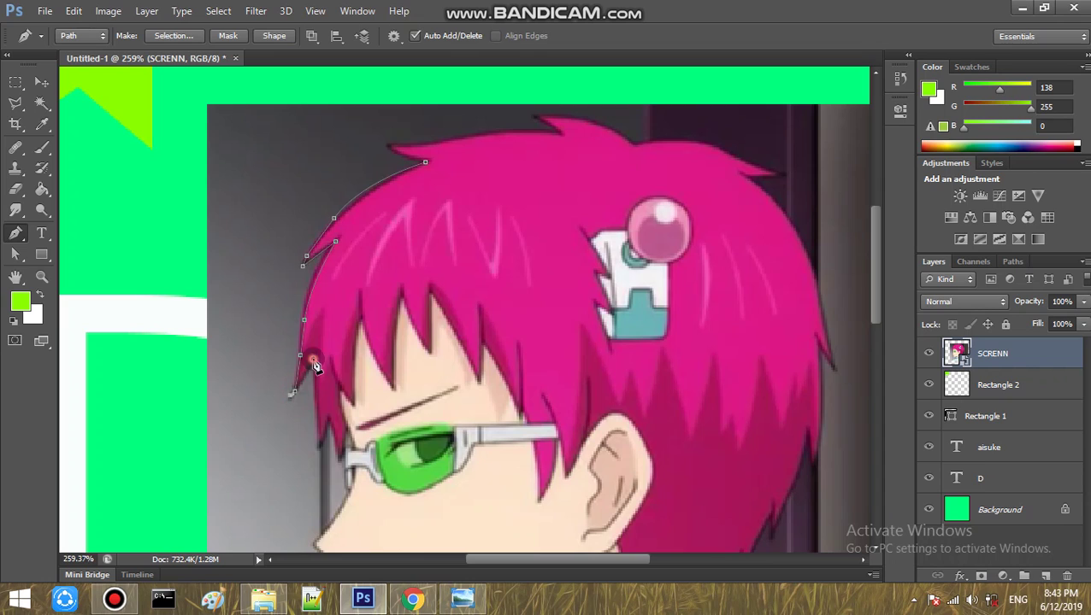
{"action": "left_click", "coordinate": [331, 420]}
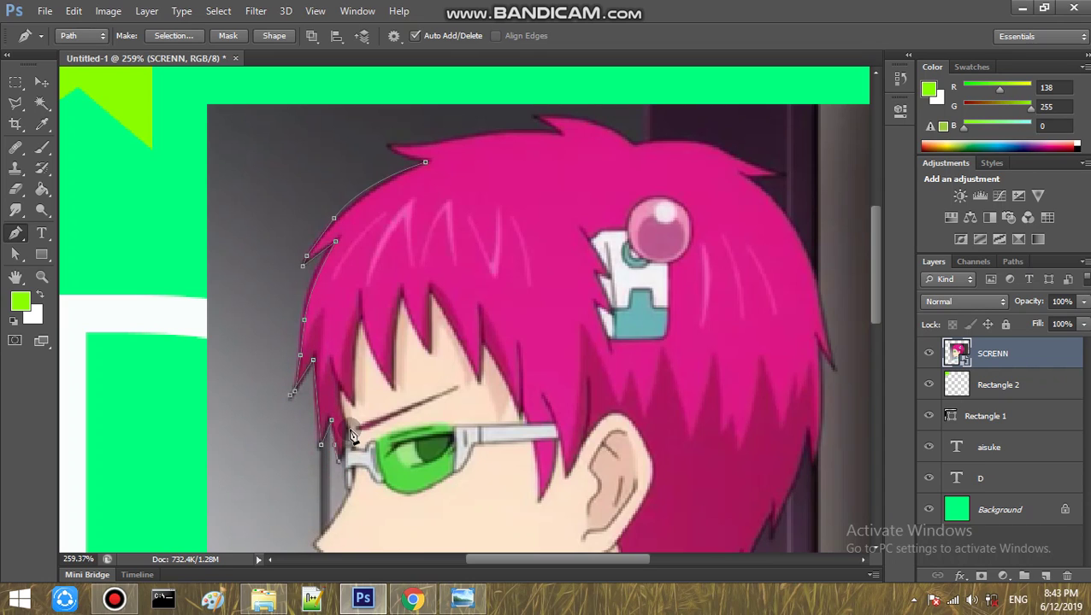
{"action": "left_click", "coordinate": [347, 449]}
- Trace the face profile with the path from the glasses over the nose and lips to just below the mouth
{"action": "scroll", "coordinate": [370, 464], "scroll_direction": "down", "scroll_amount": 1}
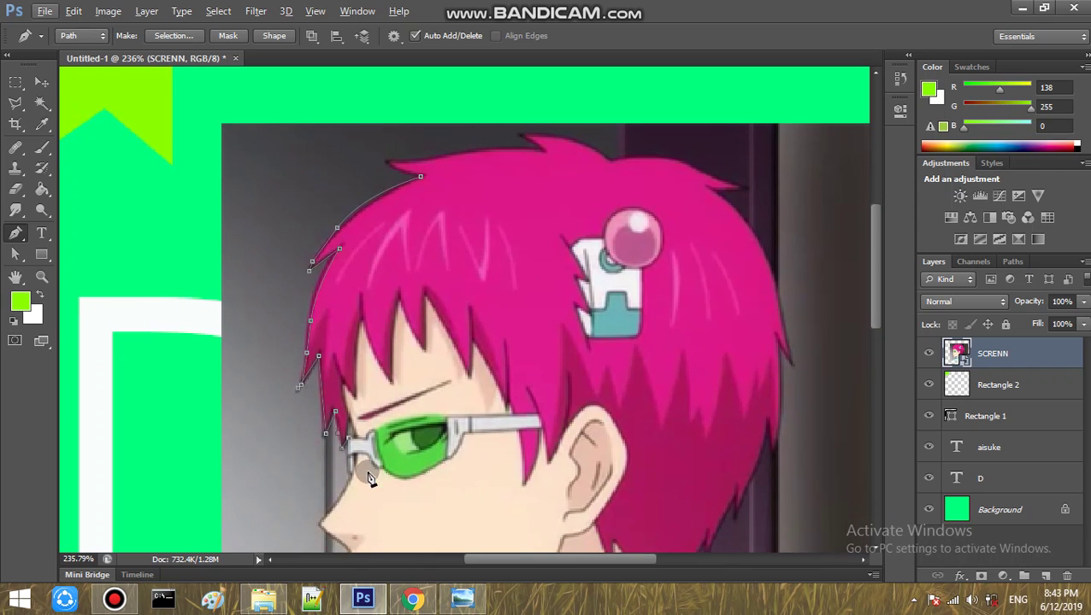
{"action": "scroll", "coordinate": [370, 464], "scroll_direction": "down", "scroll_amount": 3}
{"action": "left_click", "coordinate": [350, 401]}
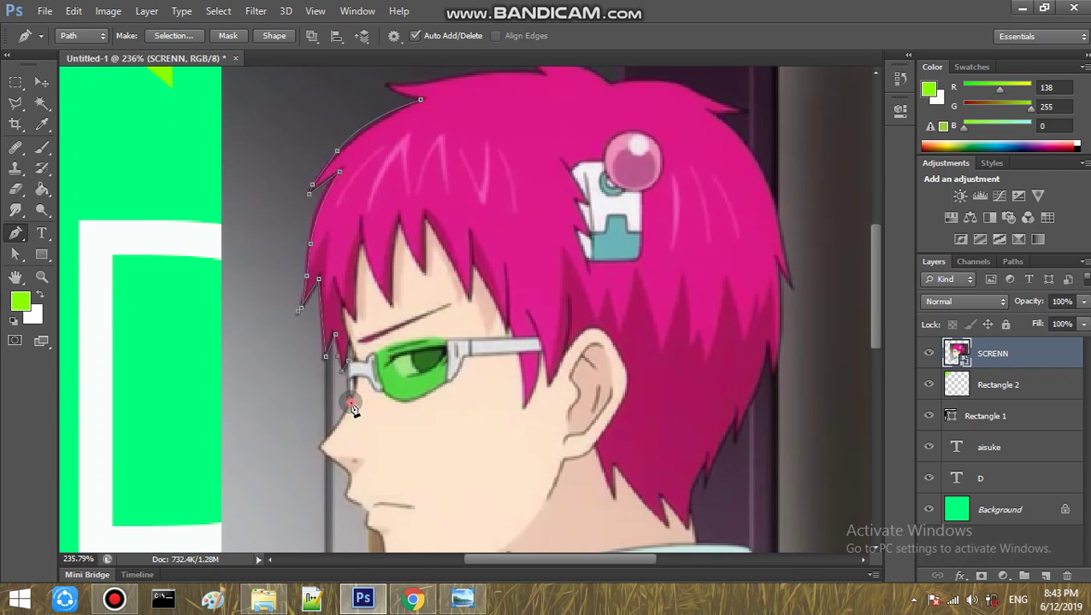
{"action": "scroll", "coordinate": [337, 444], "scroll_direction": "up", "scroll_amount": 2}
{"action": "scroll", "coordinate": [334, 440], "scroll_direction": "down", "scroll_amount": 2}
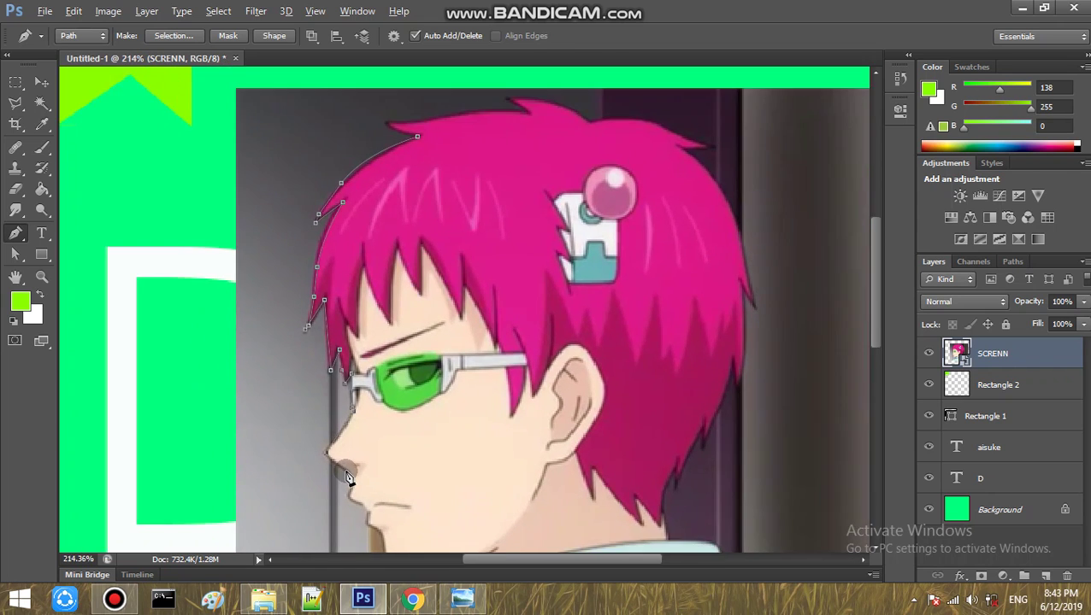
{"action": "scroll", "coordinate": [346, 475], "scroll_direction": "up", "scroll_amount": 1}
{"action": "scroll", "coordinate": [346, 472], "scroll_direction": "right", "scroll_amount": 1}
{"action": "scroll", "coordinate": [339, 474], "scroll_direction": "down", "scroll_amount": 3}
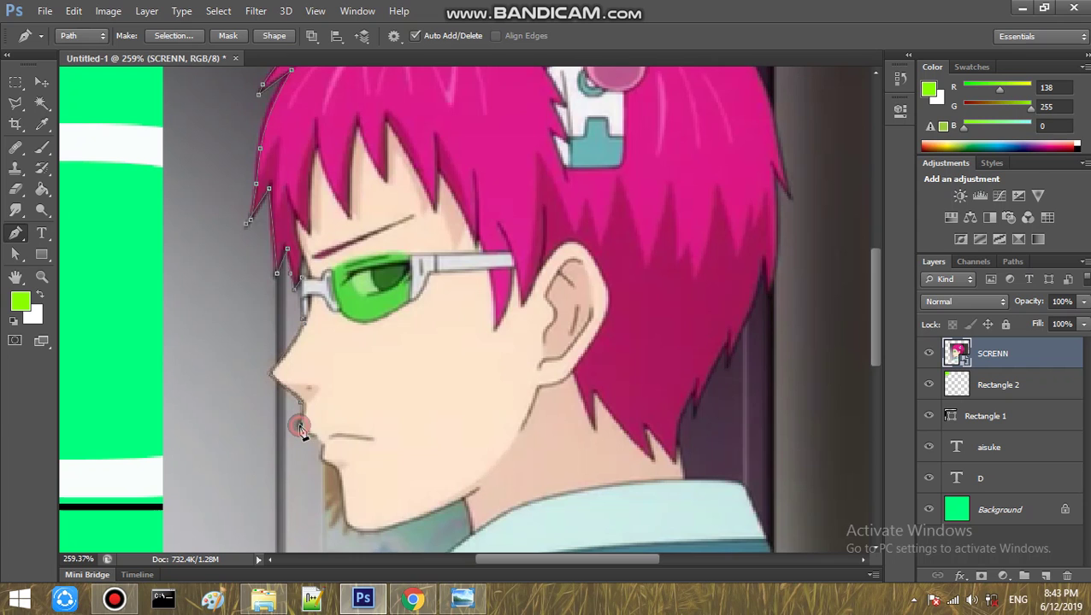
{"action": "scroll", "coordinate": [325, 443], "scroll_direction": "up", "scroll_amount": 3}
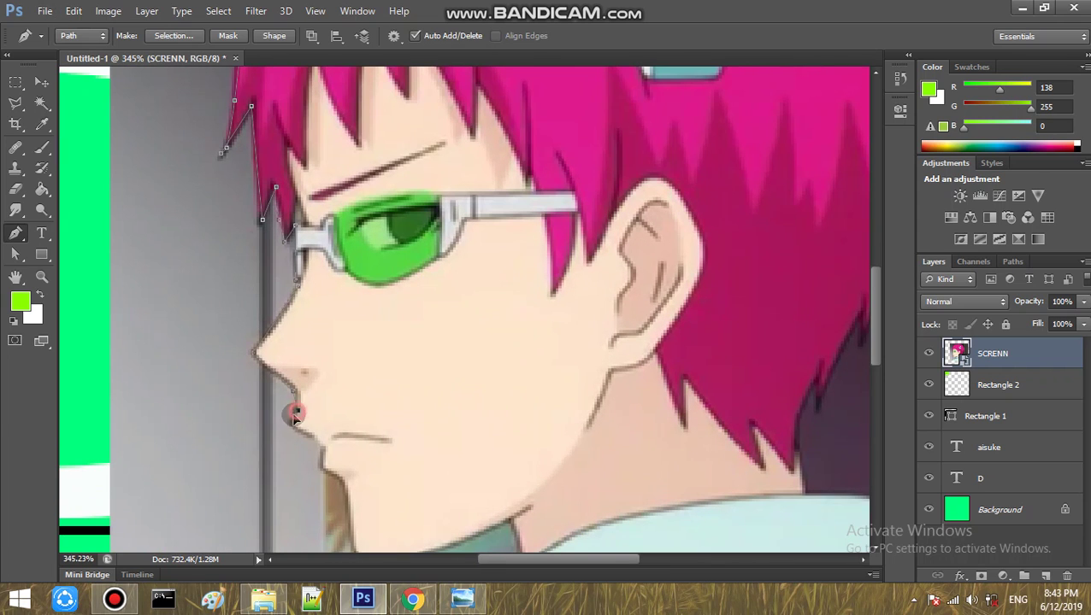
{"action": "left_click", "coordinate": [289, 425]}
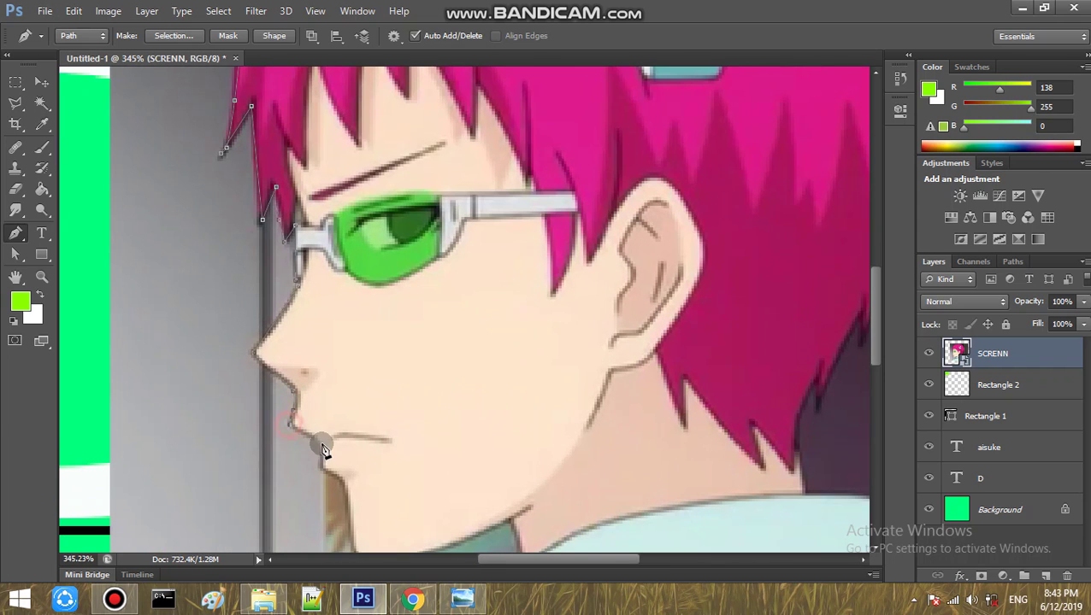
{"action": "left_click", "coordinate": [318, 465]}
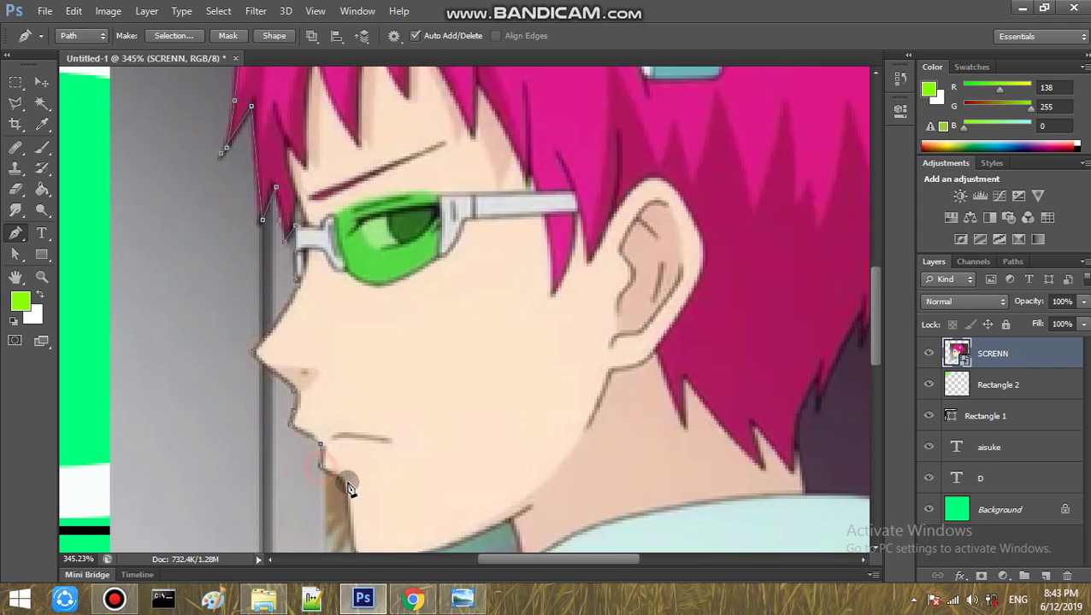
- Extend the path around the chin and along the jawline to where the neck meets the collar
{"action": "scroll", "coordinate": [344, 490], "scroll_direction": "down", "scroll_amount": 3}
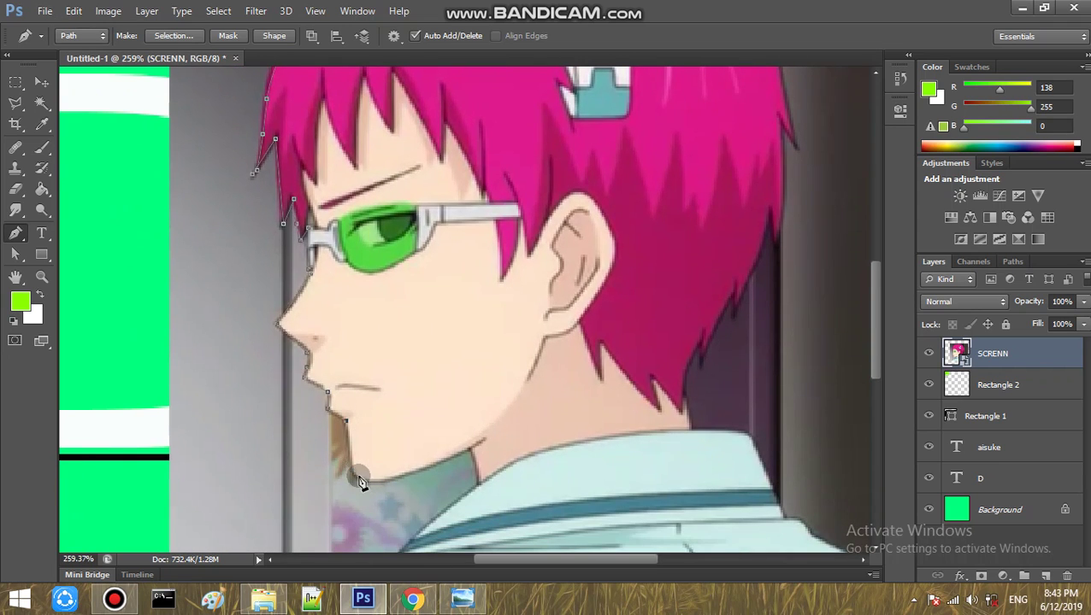
{"action": "scroll", "coordinate": [359, 482], "scroll_direction": "up", "scroll_amount": 1}
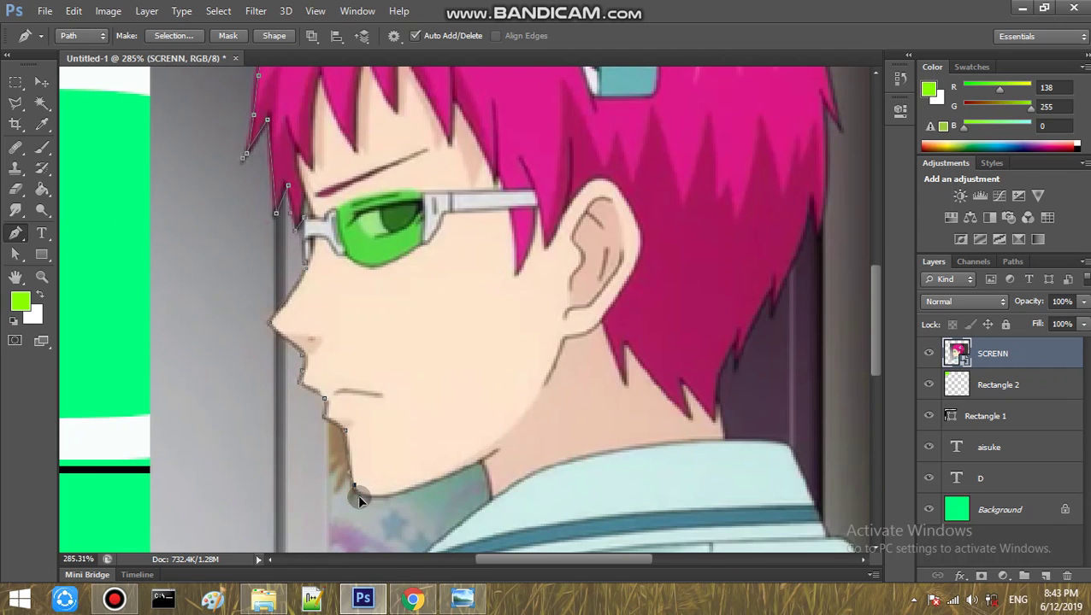
{"action": "left_click", "coordinate": [453, 474]}
{"action": "left_click", "coordinate": [494, 494]}
- Trace the path down the front collar edge and along the shoulder to the image's bottom edge
{"action": "scroll", "coordinate": [492, 504], "scroll_direction": "down", "scroll_amount": 5}
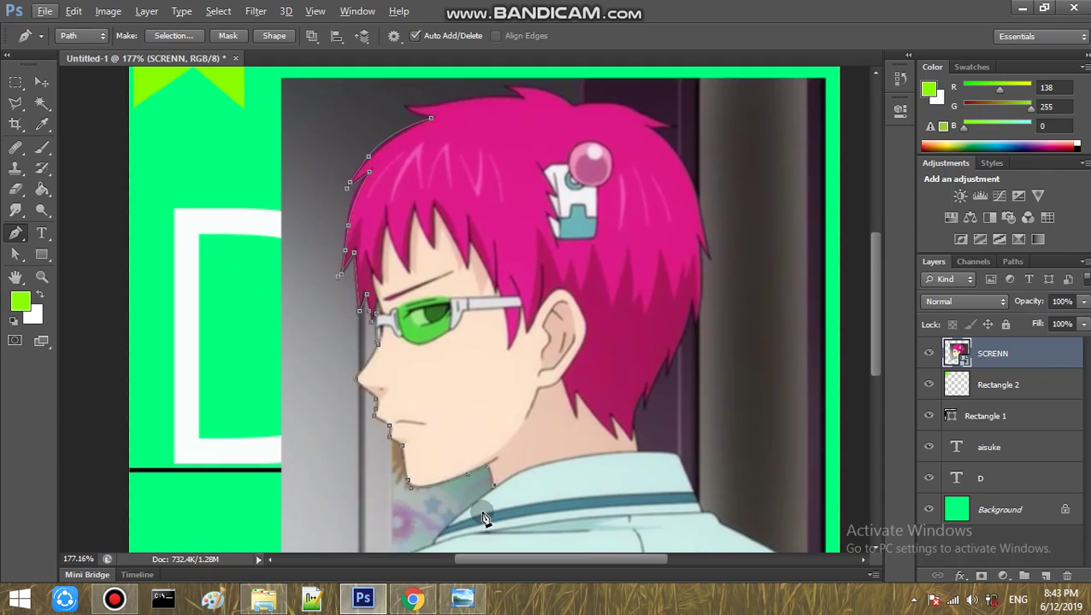
{"action": "scroll", "coordinate": [479, 504], "scroll_direction": "down", "scroll_amount": 3}
{"action": "scroll", "coordinate": [453, 448], "scroll_direction": "up", "scroll_amount": 3}
{"action": "scroll", "coordinate": [454, 453], "scroll_direction": "up", "scroll_amount": 1}
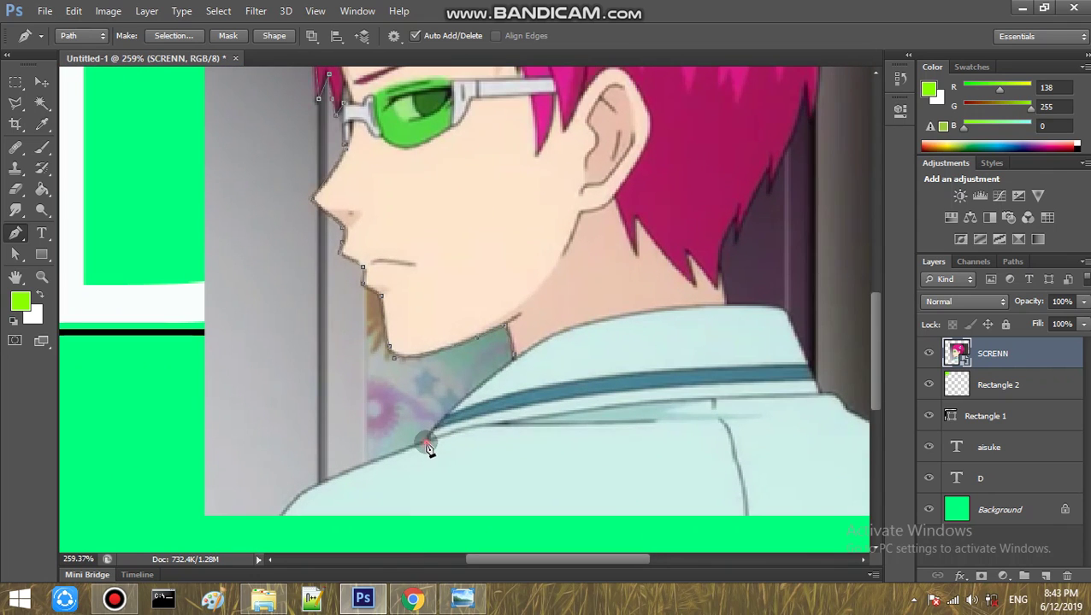
{"action": "left_click", "coordinate": [293, 502]}
{"action": "left_click", "coordinate": [284, 517]}
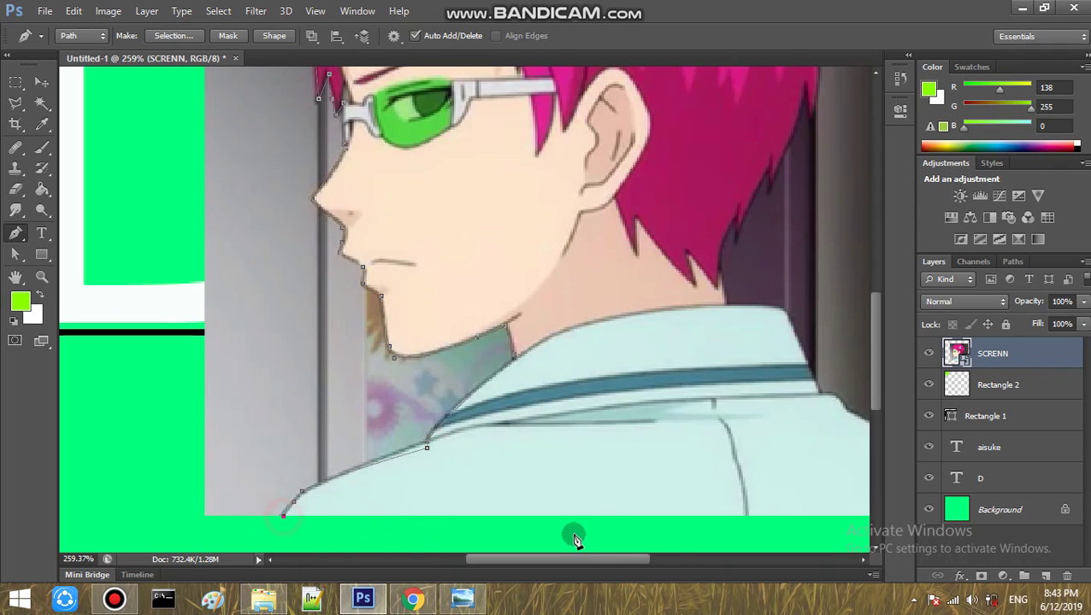
- Extend the path along the image's bottom edge, up the back shoulder and around the rear collar to the nape
{"action": "scroll", "coordinate": [784, 522], "scroll_direction": "down", "scroll_amount": 1}
{"action": "scroll", "coordinate": [783, 518], "scroll_direction": "right", "scroll_amount": 2}
{"action": "scroll", "coordinate": [784, 517], "scroll_direction": "right", "scroll_amount": 5}
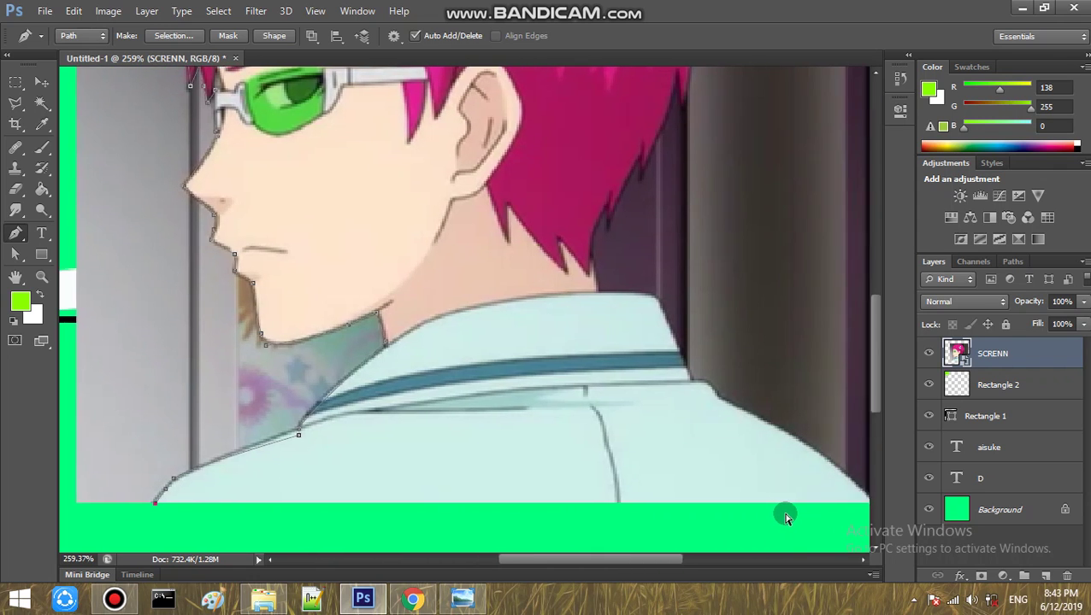
{"action": "left_click", "coordinate": [819, 504]}
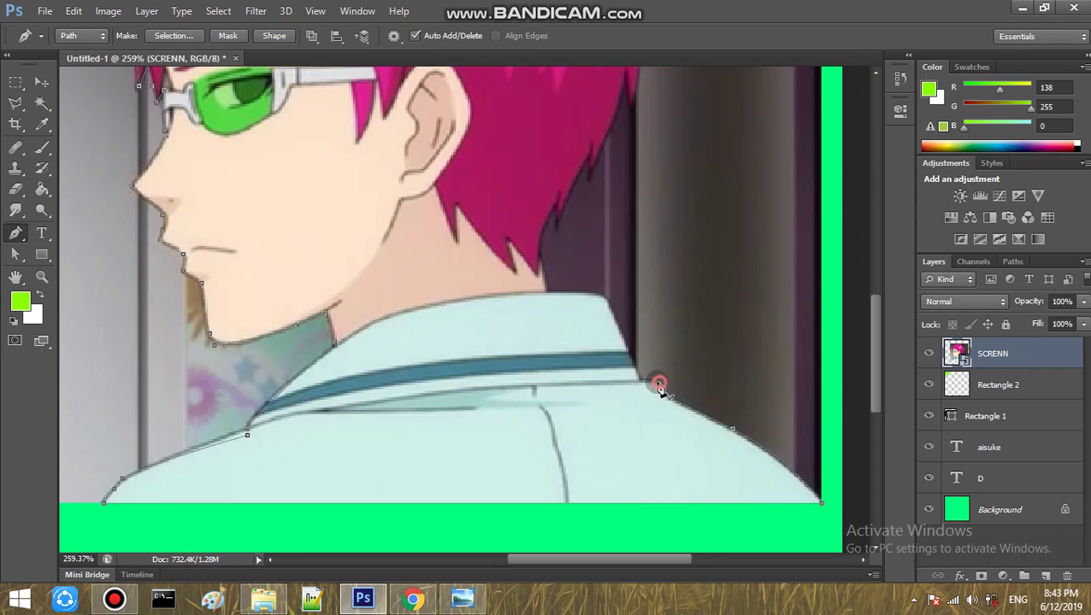
{"action": "left_click", "coordinate": [659, 385]}
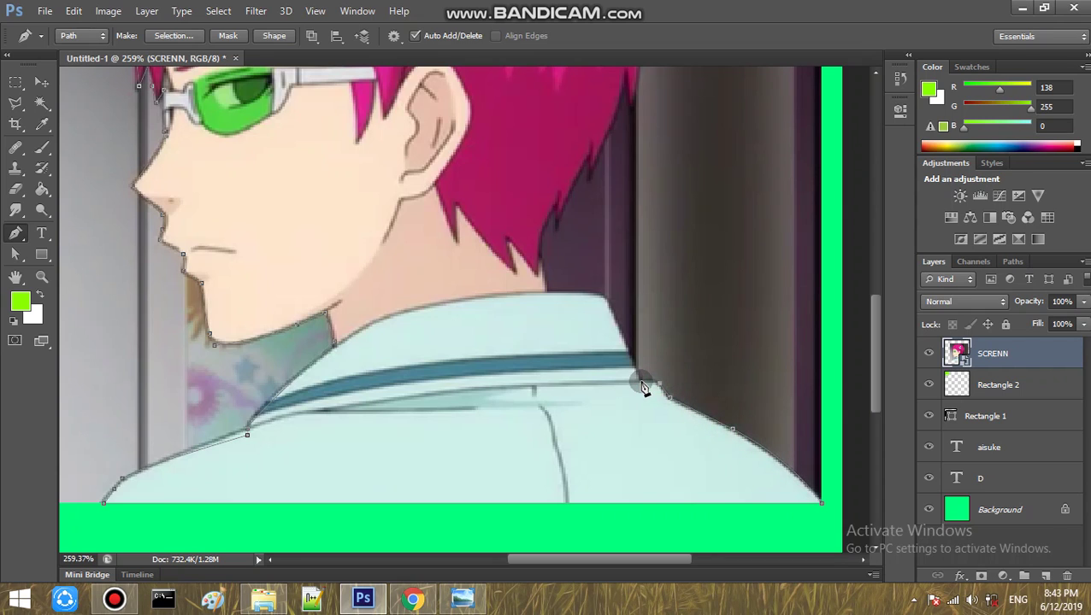
{"action": "left_click", "coordinate": [604, 298]}
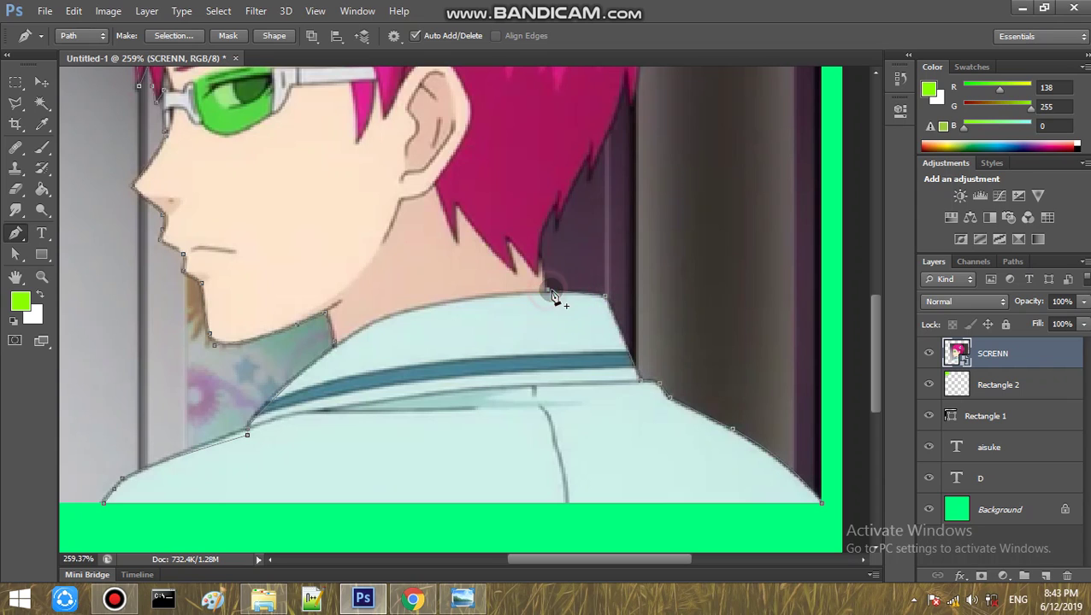
{"action": "left_click", "coordinate": [547, 291]}
- Trace the path up the back of the hair from the nape, following each pointed tip to the one level with the upper head
{"action": "left_click", "coordinate": [541, 232]}
{"action": "left_click", "coordinate": [556, 206]}
{"action": "left_click", "coordinate": [588, 159]}
{"action": "scroll", "coordinate": [602, 183], "scroll_direction": "up", "scroll_amount": 1}
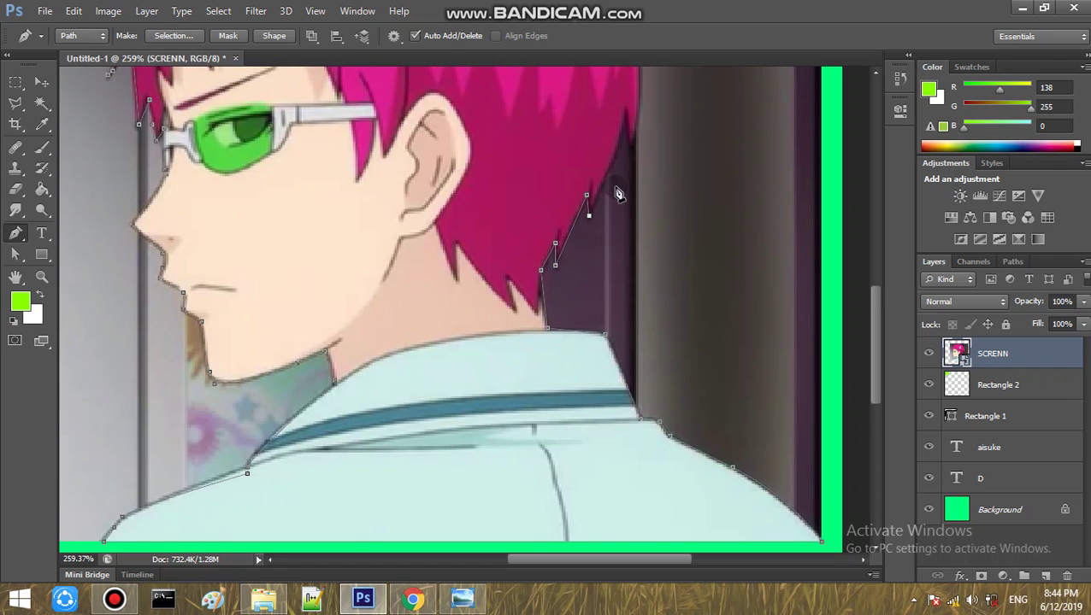
{"action": "left_click", "coordinate": [623, 113]}
{"action": "scroll", "coordinate": [684, 219], "scroll_direction": "up", "scroll_amount": 4}
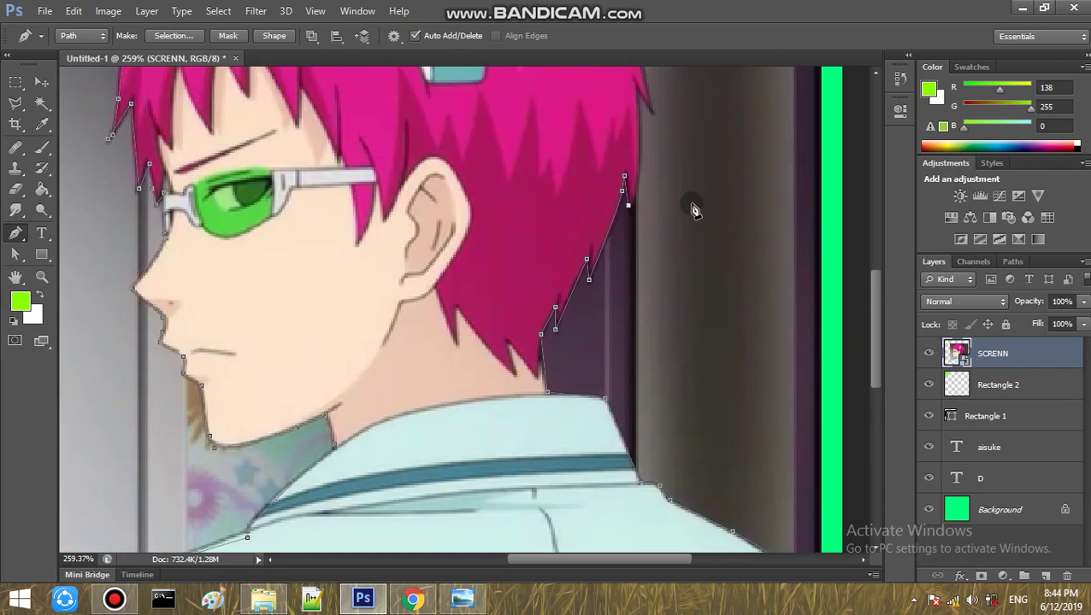
{"action": "left_click", "coordinate": [635, 158]}
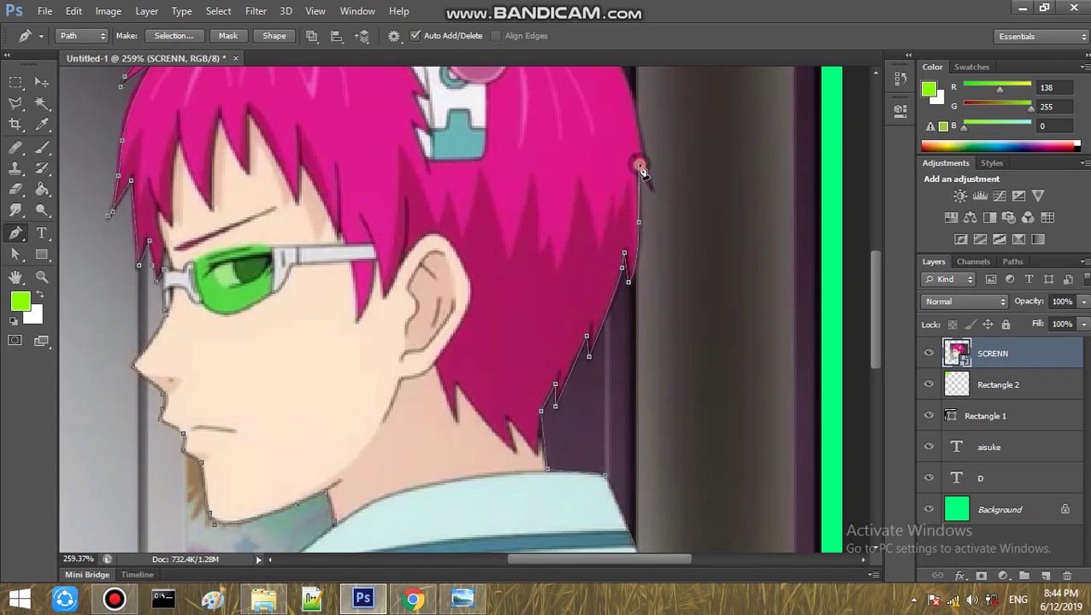
- Continue the path around the rear crown tip and over the curved back of the crown to the notch in the hair
{"action": "scroll", "coordinate": [636, 169], "scroll_direction": "up", "scroll_amount": 3}
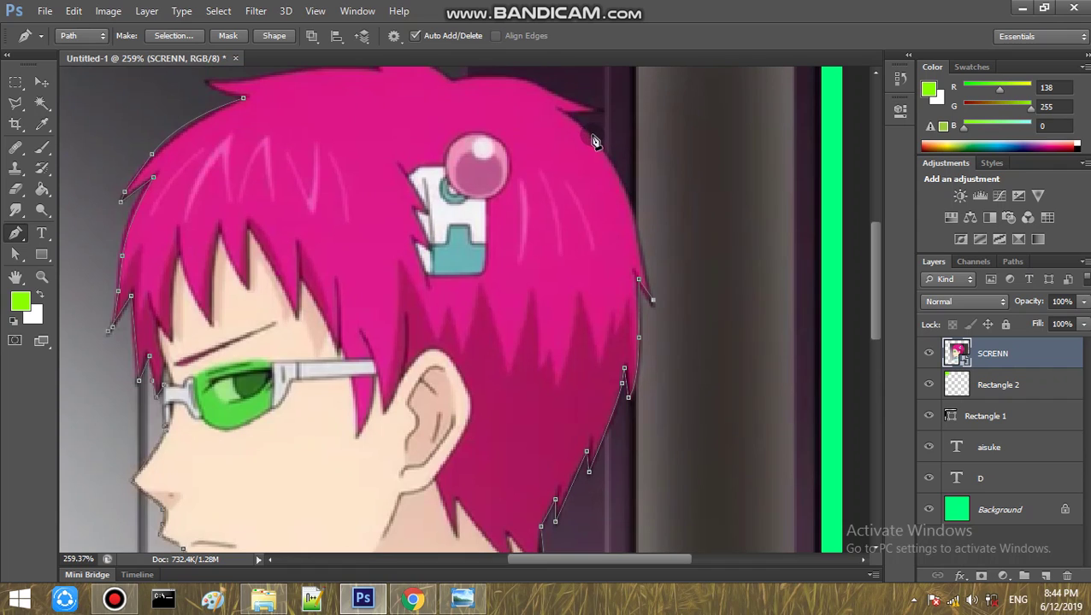
{"action": "left_click_drag", "start_coordinate": [593, 135], "coordinate": [597, 111]}
{"action": "scroll", "coordinate": [570, 122], "scroll_direction": "up", "scroll_amount": 1}
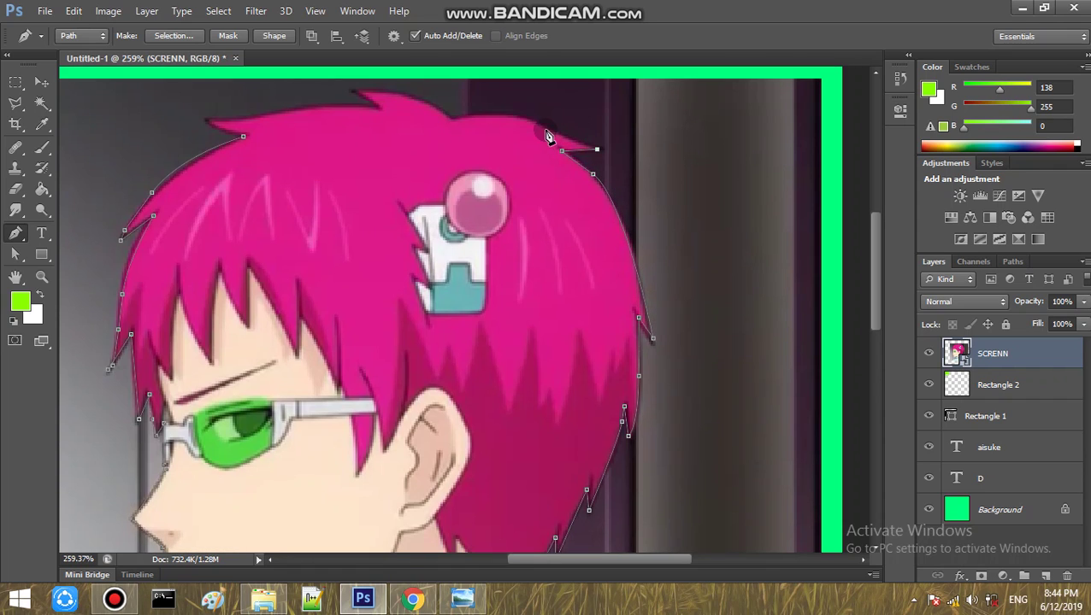
{"action": "left_click_drag", "start_coordinate": [530, 122], "coordinate": [483, 112]}
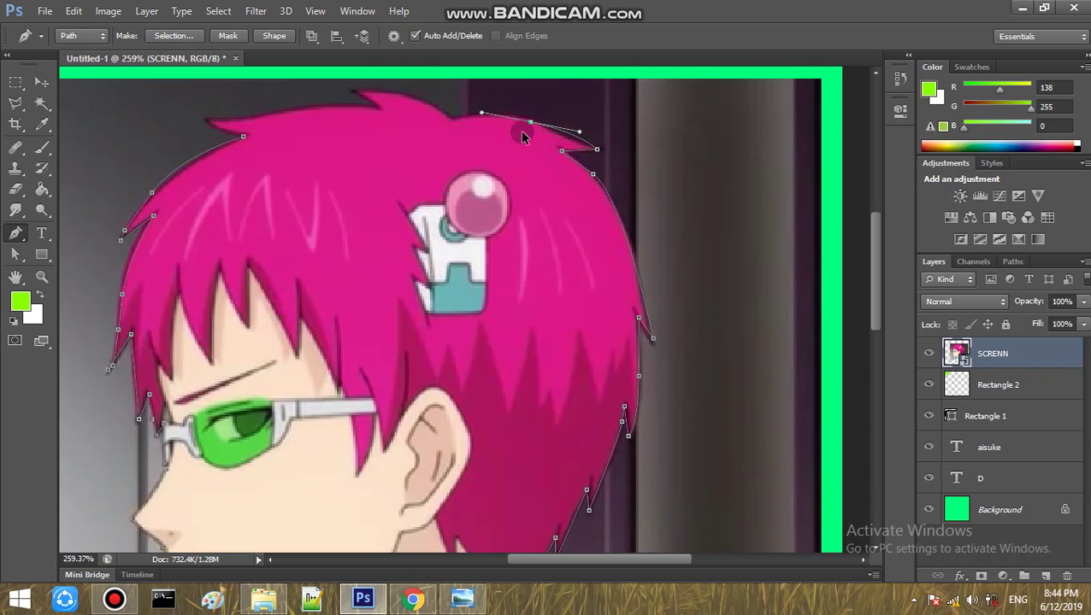
{"action": "key", "text": "ctrl+z"}
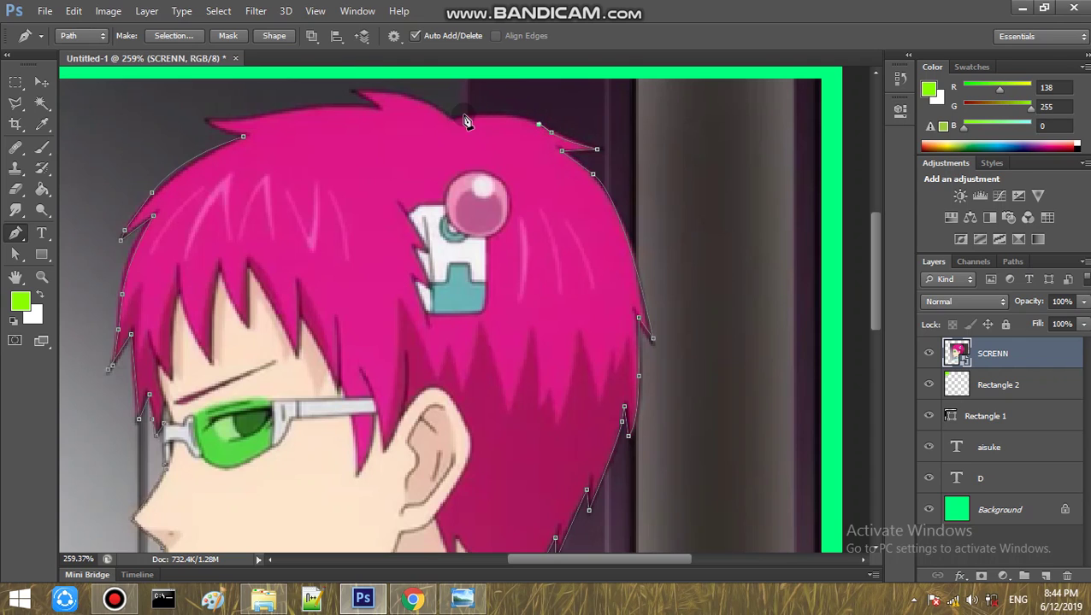
{"action": "left_click_drag", "start_coordinate": [482, 118], "coordinate": [453, 125]}
{"action": "key", "text": "ctrl+z"}
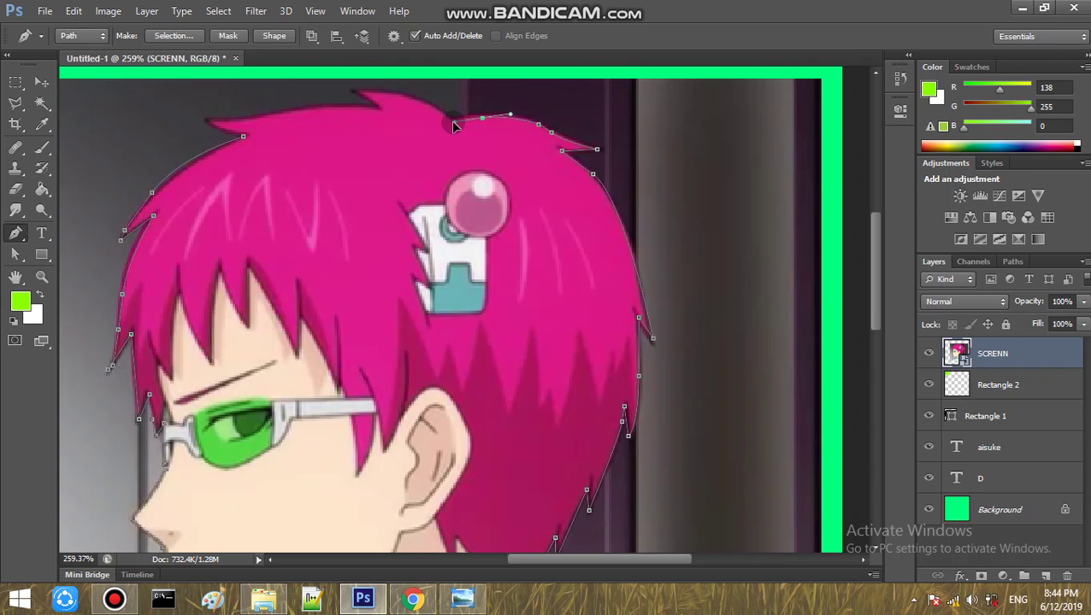
- Trace the pointed tufts along the top and front of the crown and close the path at its starting point
{"action": "scroll", "coordinate": [444, 137], "scroll_direction": "up", "scroll_amount": 2}
{"action": "left_click_drag", "start_coordinate": [383, 142], "coordinate": [353, 144]}
{"action": "left_click", "coordinate": [355, 141]}
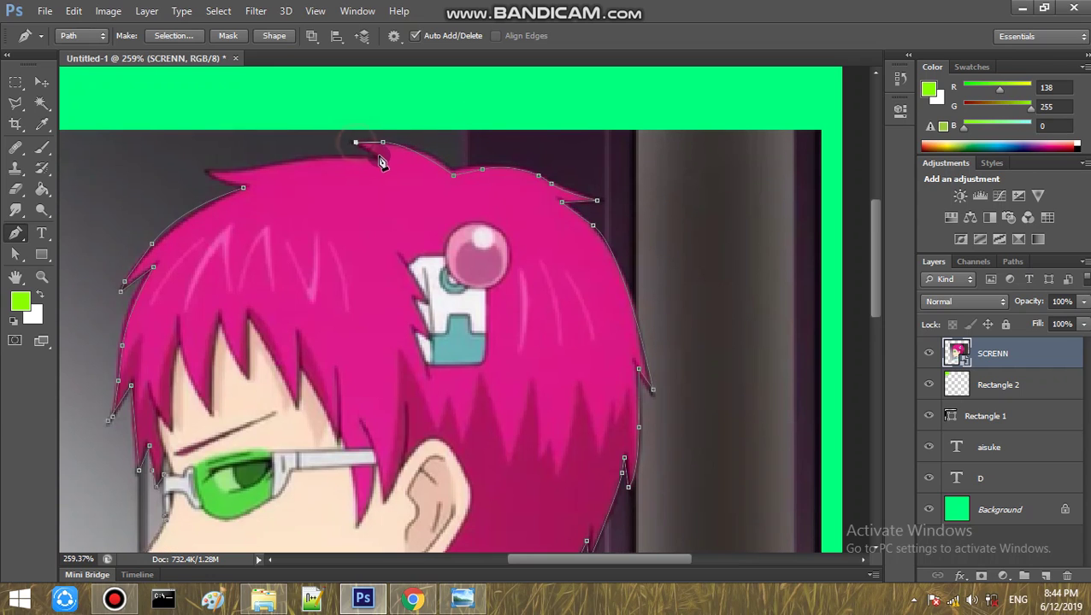
{"action": "left_click", "coordinate": [274, 162]}
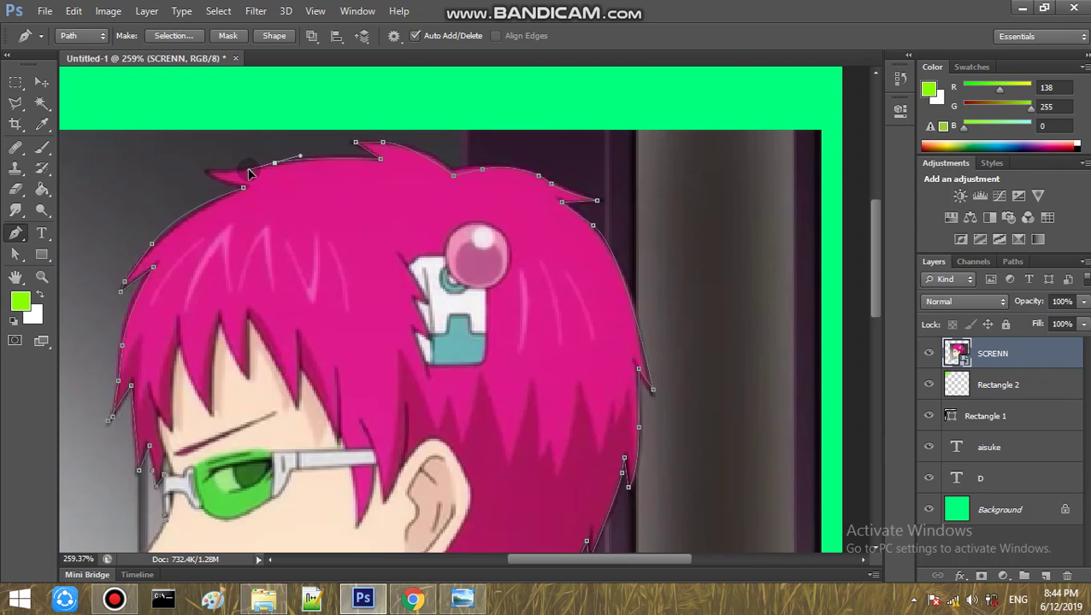
{"action": "left_click", "coordinate": [247, 169]}
{"action": "left_click", "coordinate": [210, 172]}
{"action": "left_click", "coordinate": [244, 188]}
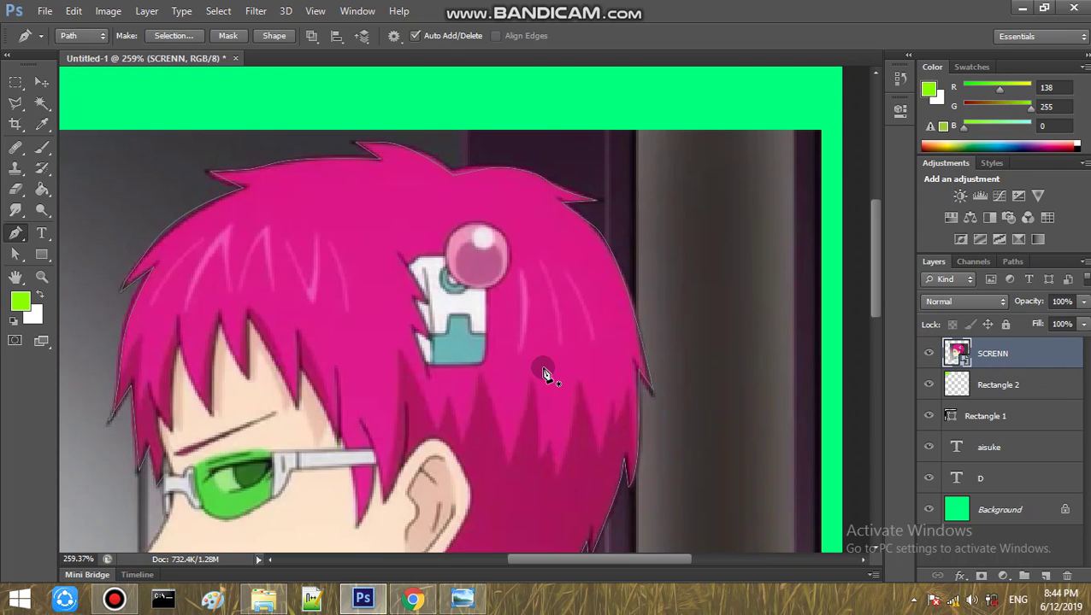
- Rasterize the SCRENN layer and convert the closed character path into a selection
{"action": "scroll", "coordinate": [556, 373], "scroll_direction": "down", "scroll_amount": 3}
{"action": "scroll", "coordinate": [561, 376], "scroll_direction": "down", "scroll_amount": 2}
{"action": "scroll", "coordinate": [558, 379], "scroll_direction": "down", "scroll_amount": 1}
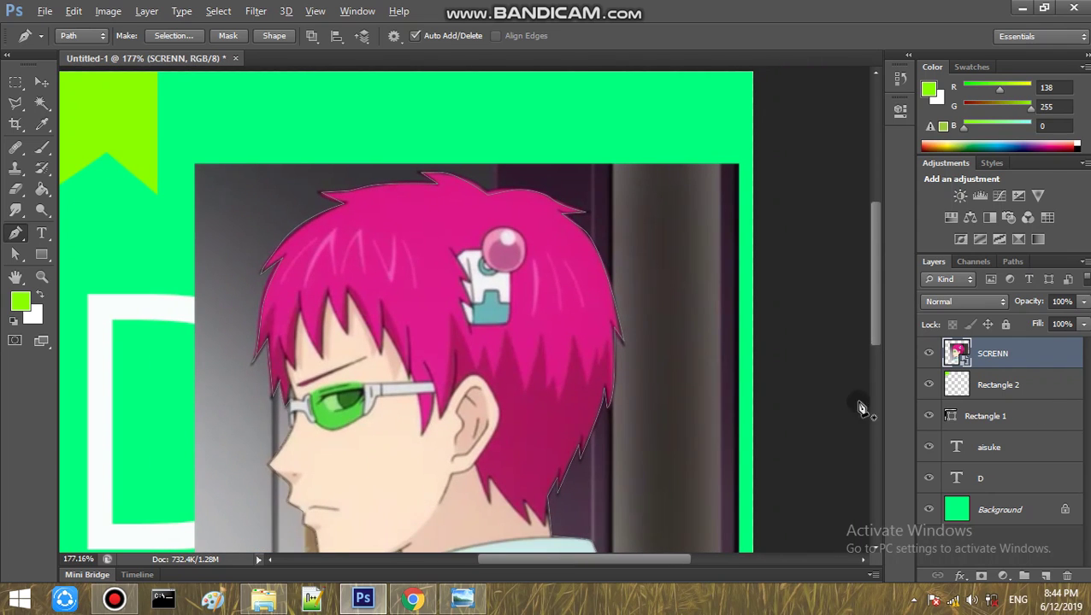
{"action": "right_click", "coordinate": [974, 353]}
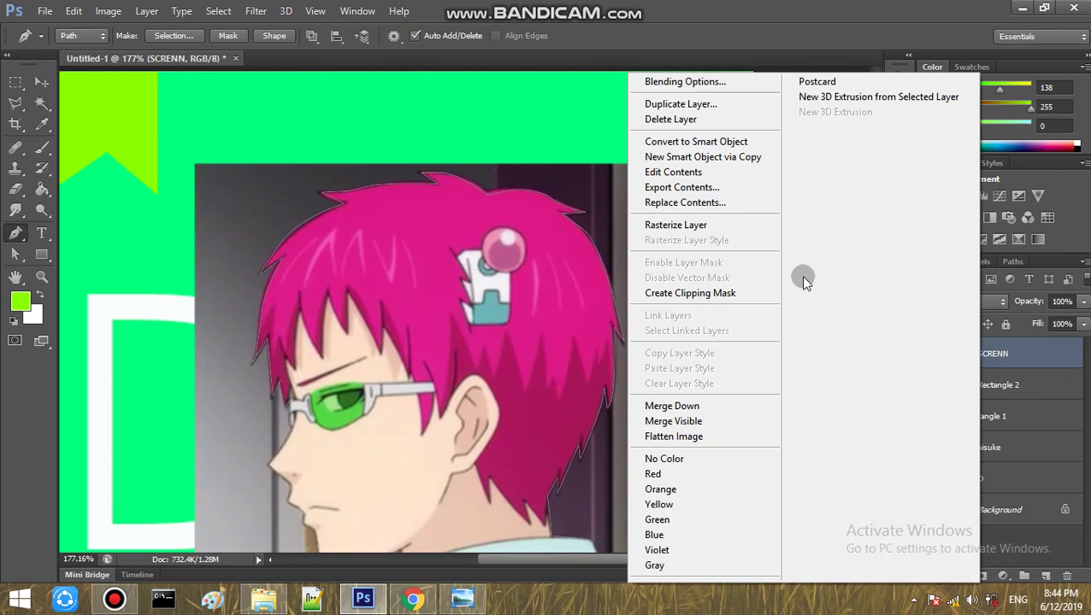
{"action": "left_click", "coordinate": [706, 225]}
{"action": "right_click", "coordinate": [561, 307]}
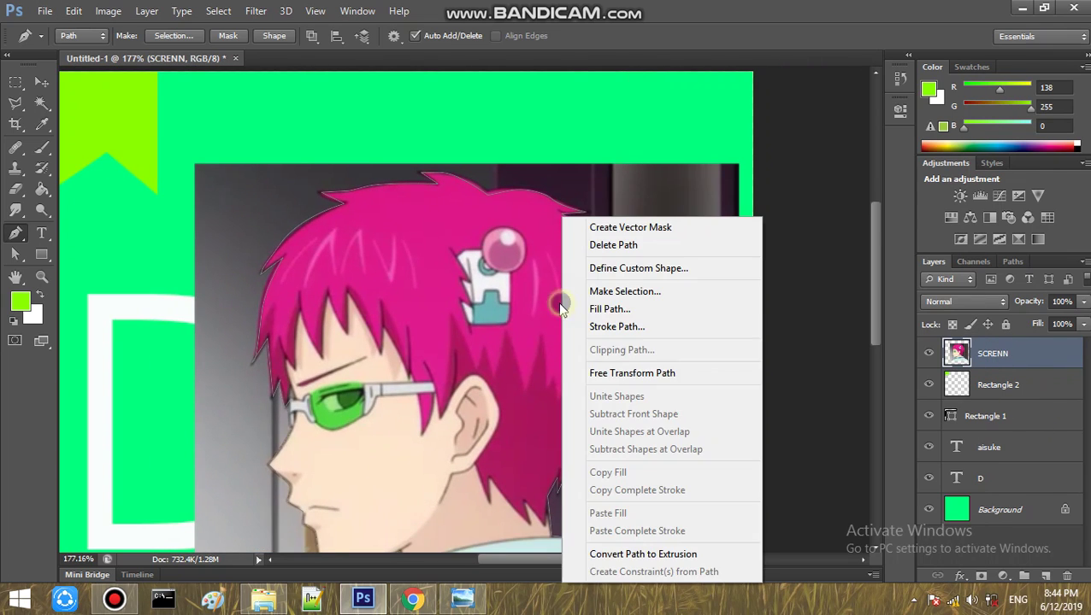
{"action": "left_click", "coordinate": [623, 291]}
{"action": "left_click", "coordinate": [630, 171]}
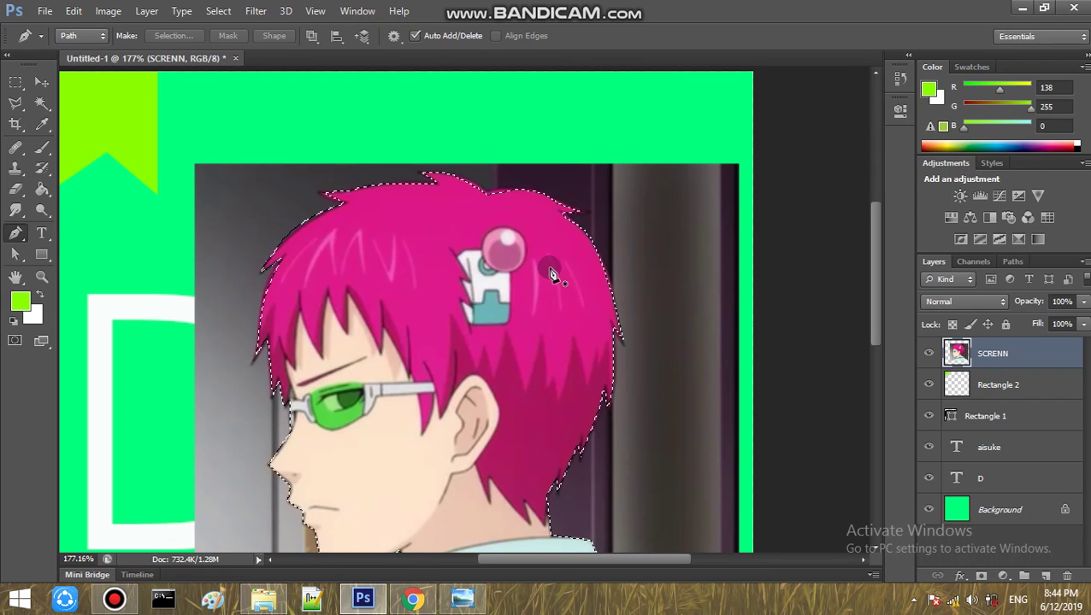
{"action": "scroll", "coordinate": [516, 409], "scroll_direction": "down", "scroll_amount": 1}
{"action": "scroll", "coordinate": [516, 408], "scroll_direction": "down", "scroll_amount": 1}
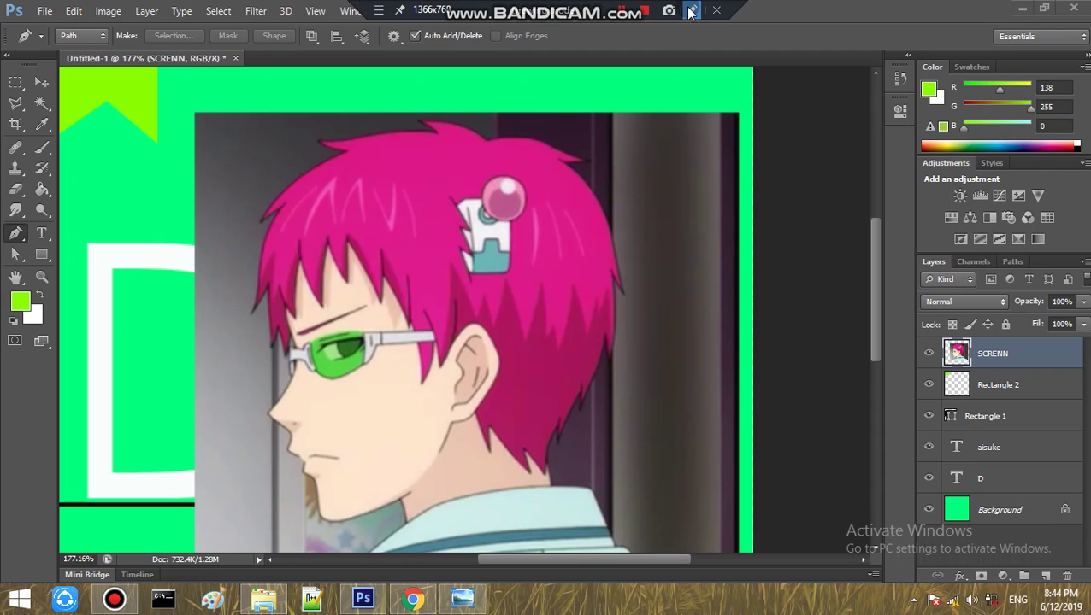
{"action": "left_click", "coordinate": [690, 10]}
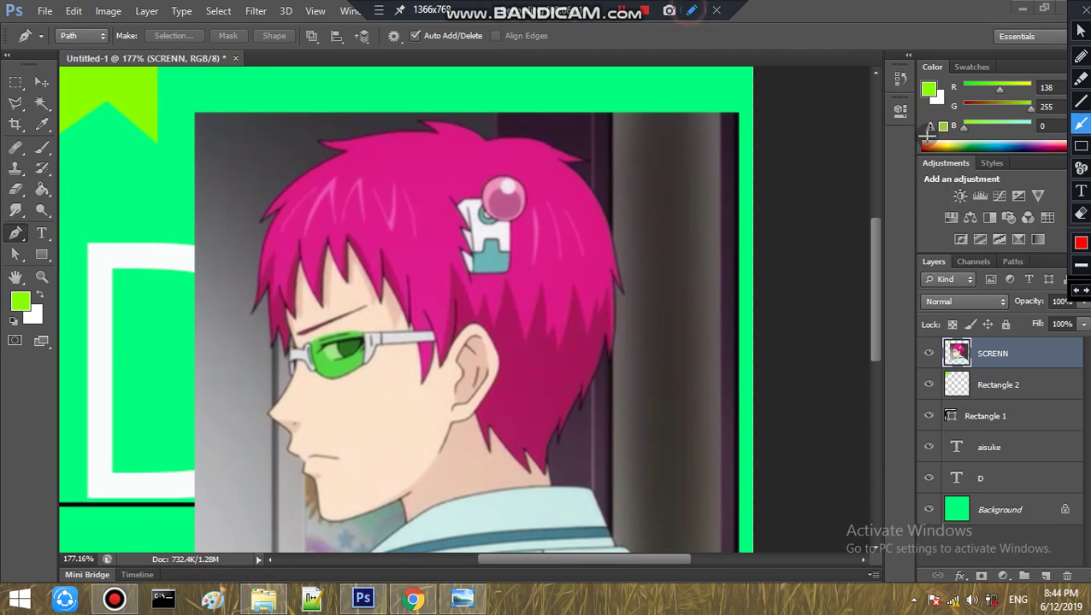
{"action": "left_click", "coordinate": [1036, 547]}
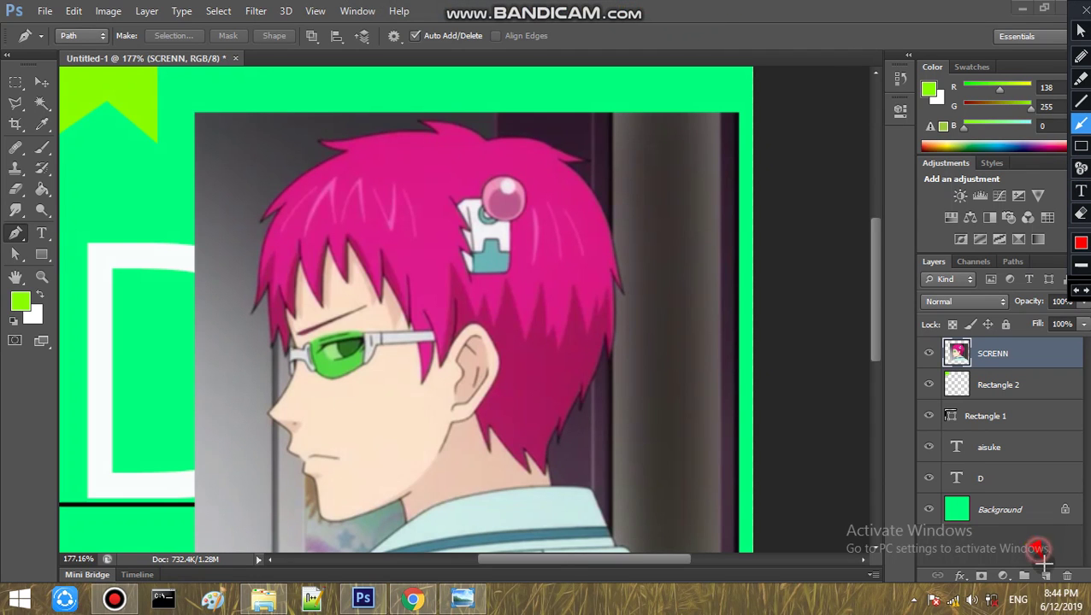
{"action": "left_click", "coordinate": [694, 12]}
- Create a new layer, then move the selected character from the SCRENN layer onto it by cutting and pasting
{"action": "left_click", "coordinate": [992, 368]}
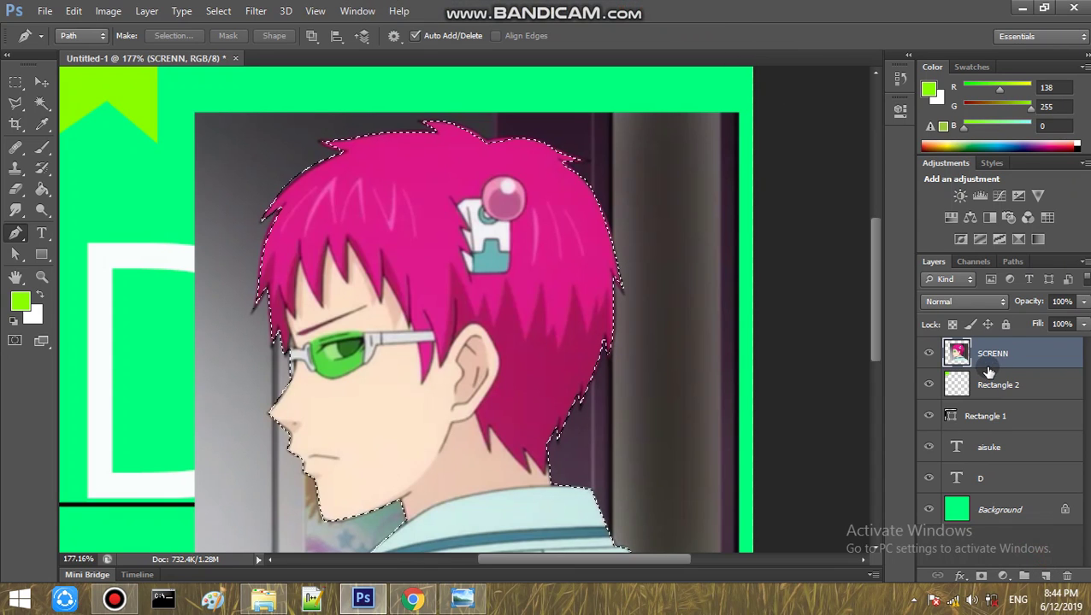
{"action": "left_click", "coordinate": [1044, 575]}
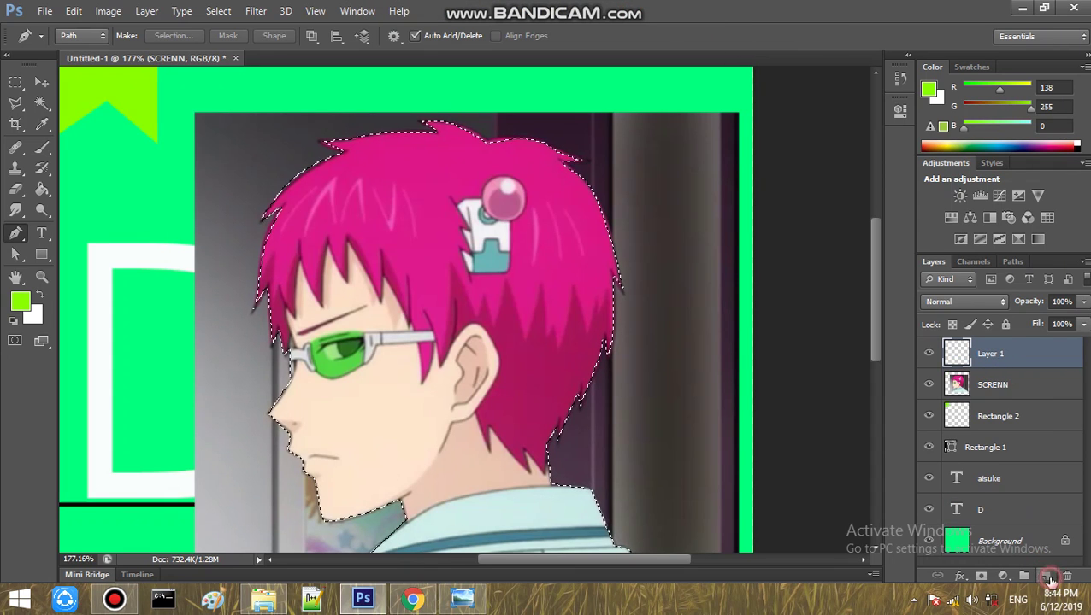
{"action": "left_click", "coordinate": [990, 385]}
{"action": "key", "text": "Delete"}
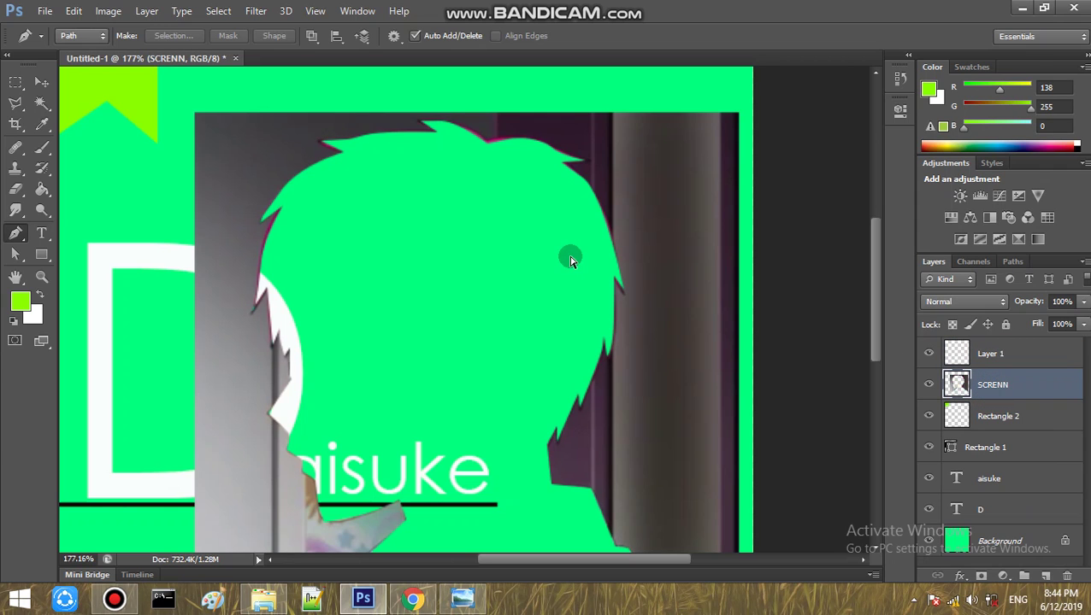
{"action": "left_click", "coordinate": [1000, 355]}
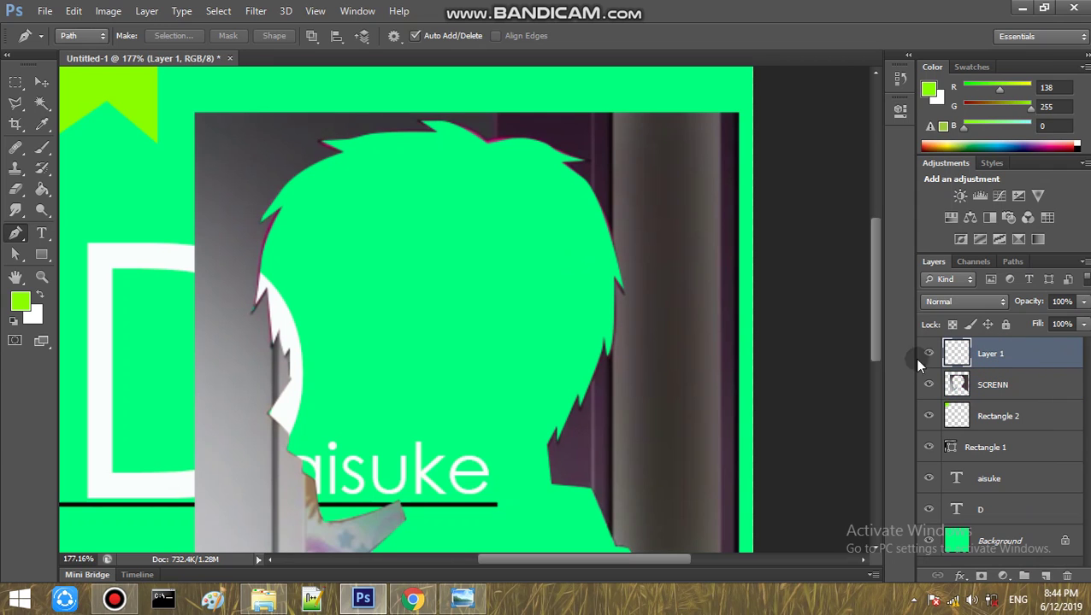
{"action": "key", "text": "ctrl+v"}
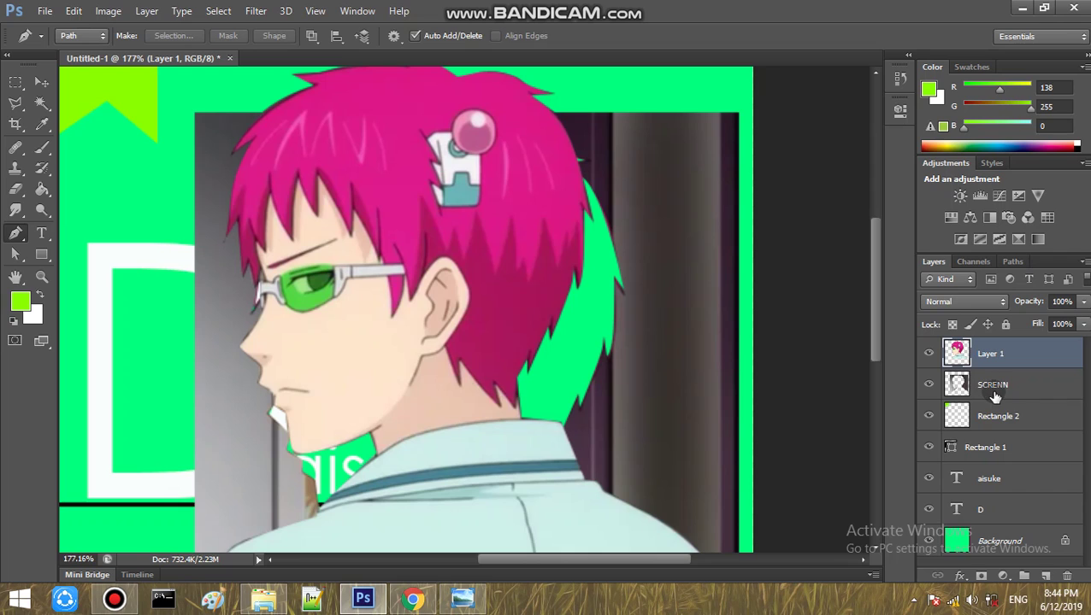
- Delete the leftover SCRENN background layer and select the layer holding the cut-out character
{"action": "left_click", "coordinate": [997, 392]}
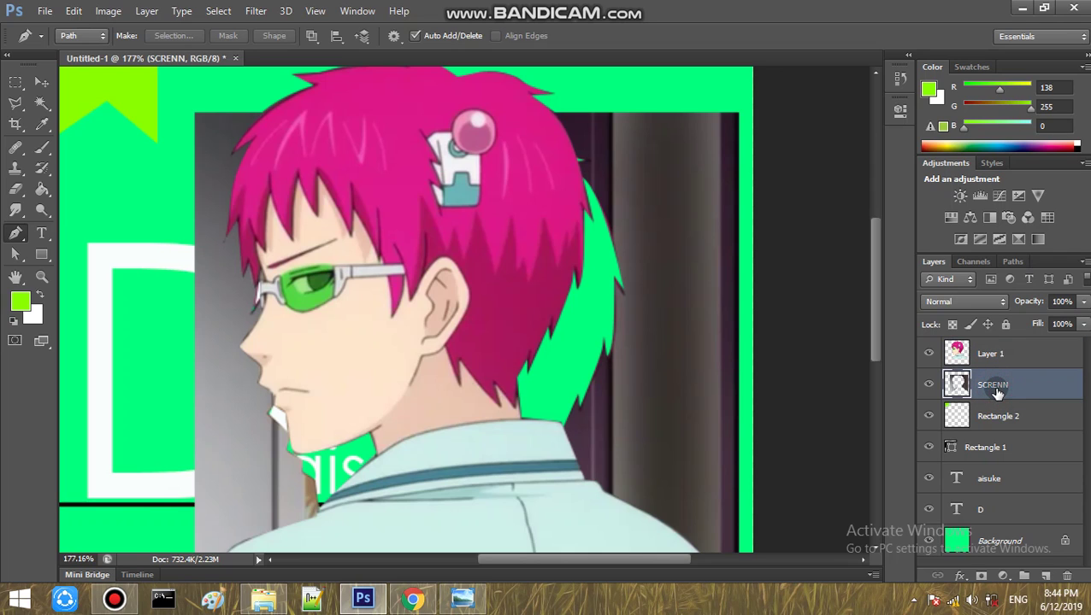
{"action": "left_click", "coordinate": [1068, 577]}
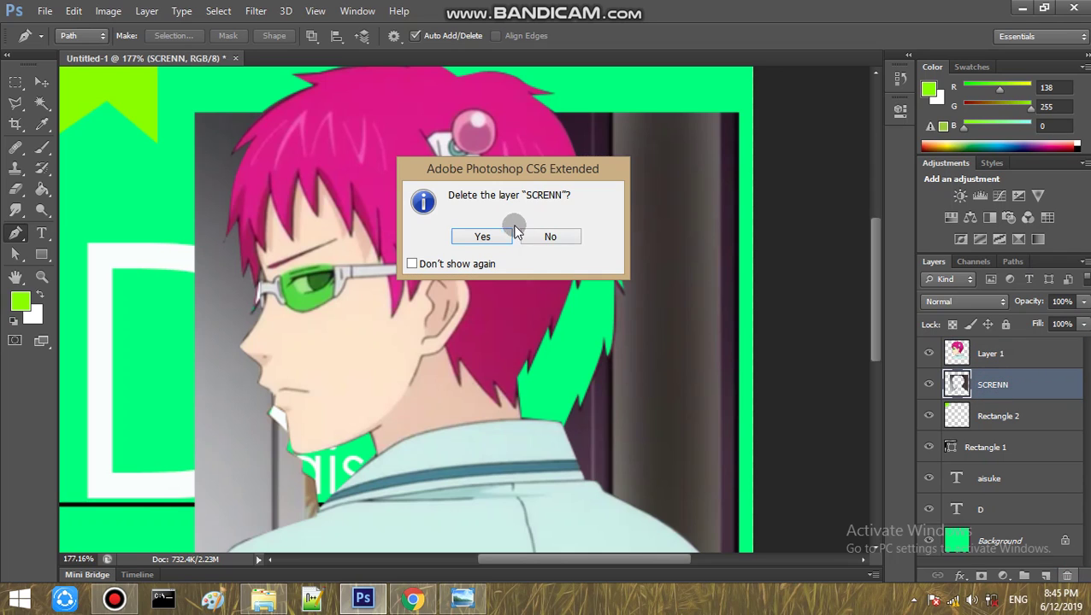
{"action": "left_click", "coordinate": [480, 236]}
{"action": "left_click", "coordinate": [994, 353]}
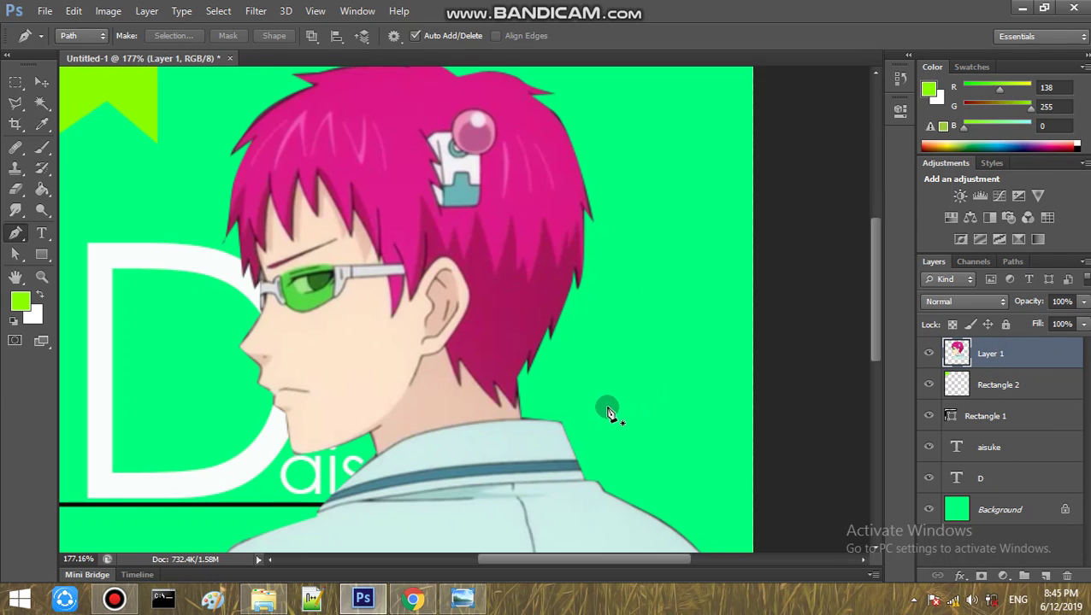
{"action": "scroll", "coordinate": [607, 408], "scroll_direction": "down", "scroll_amount": 4}
{"action": "key", "text": "v"}
{"action": "key", "text": "alt+v"}
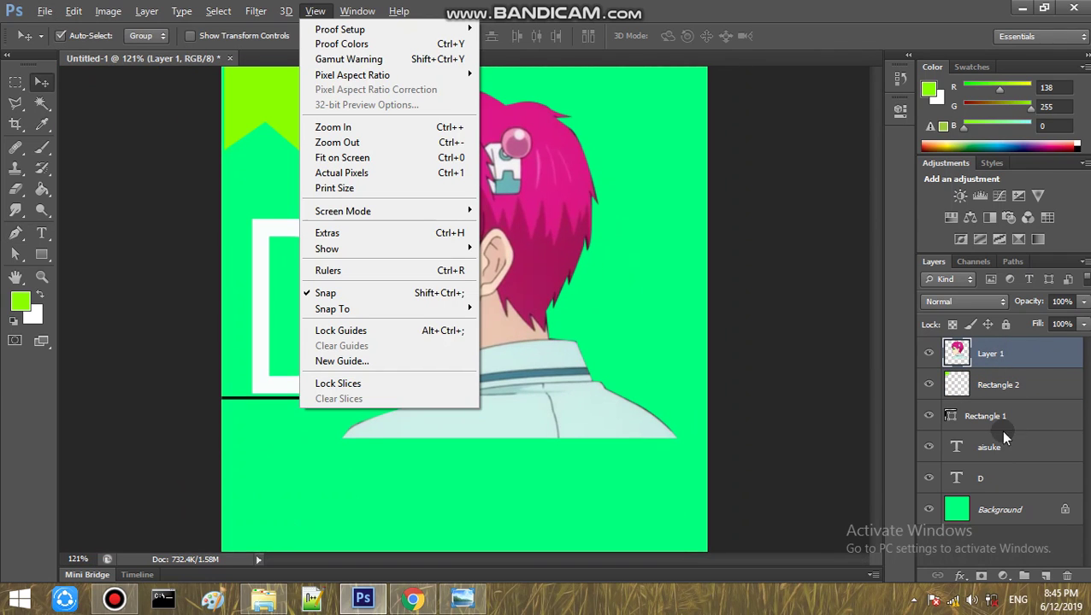
{"action": "left_click", "coordinate": [988, 543]}
{"action": "key", "text": "p"}
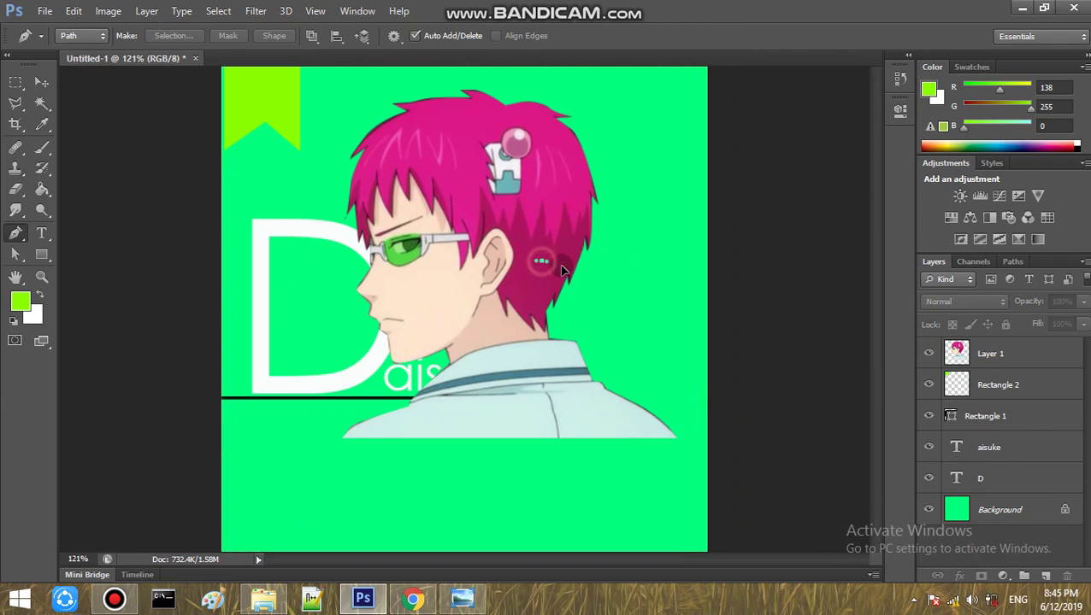
{"action": "left_click_drag", "start_coordinate": [541, 261], "coordinate": [592, 272]}
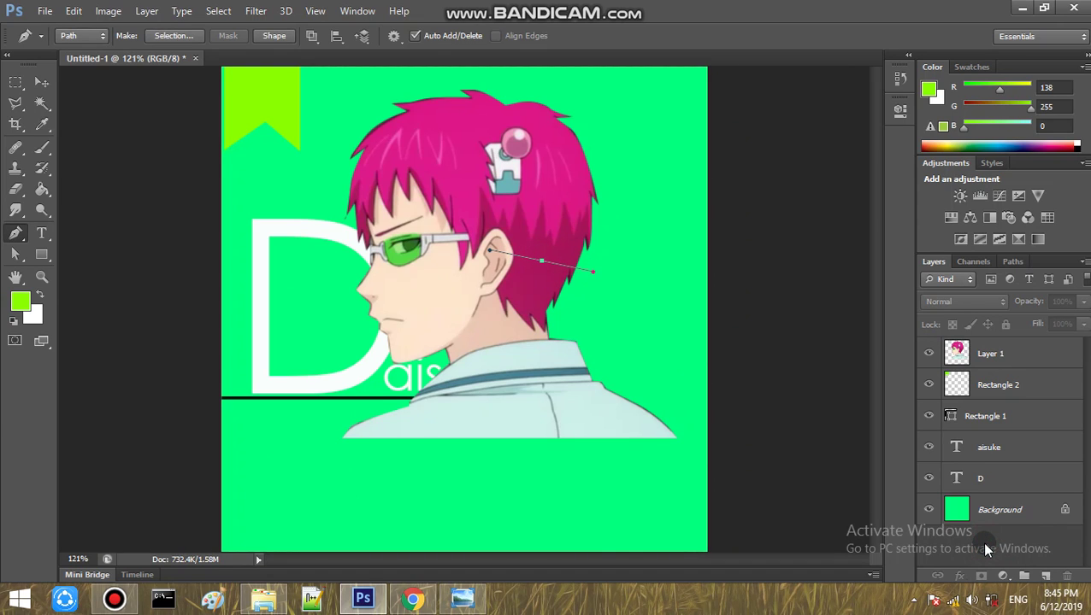
{"action": "left_click_drag", "start_coordinate": [590, 295], "coordinate": [580, 304]}
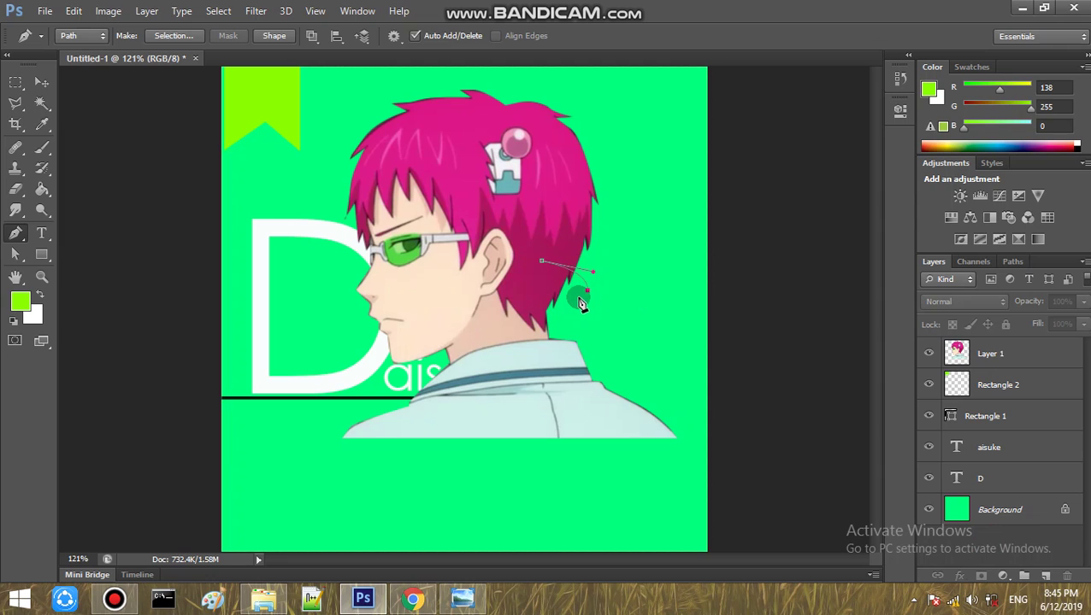
{"action": "right_click", "coordinate": [579, 303]}
{"action": "left_click", "coordinate": [639, 287]}
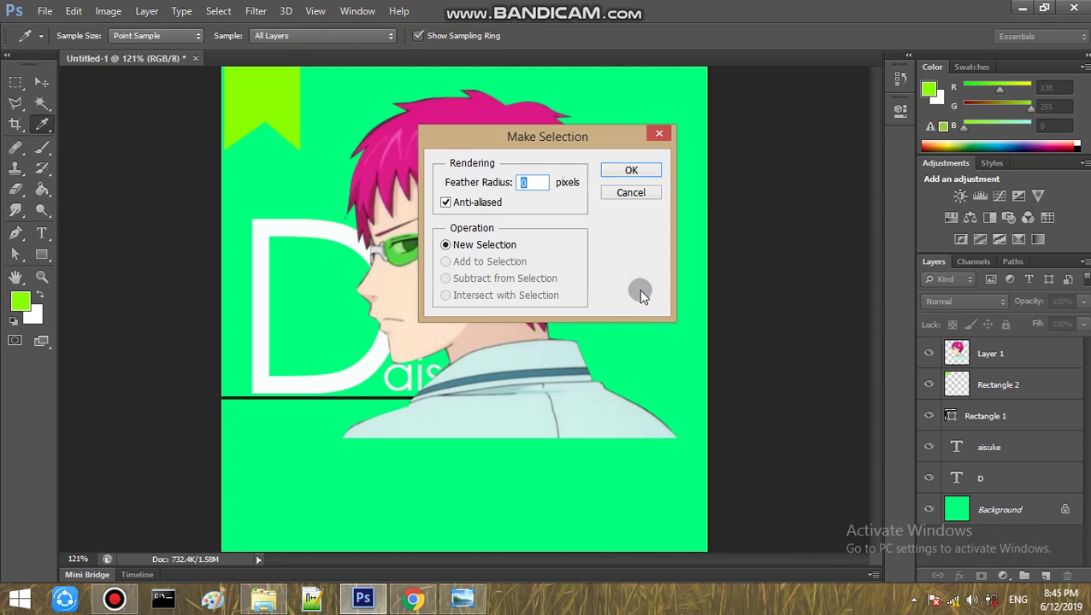
{"action": "key", "text": "Return"}
{"action": "key", "text": "ctrl+d"}
- Move the cut-out character off to the canvas's right edge, clear of the wordmark, and lower its layer's opacity to 58%
{"action": "key", "text": "v"}
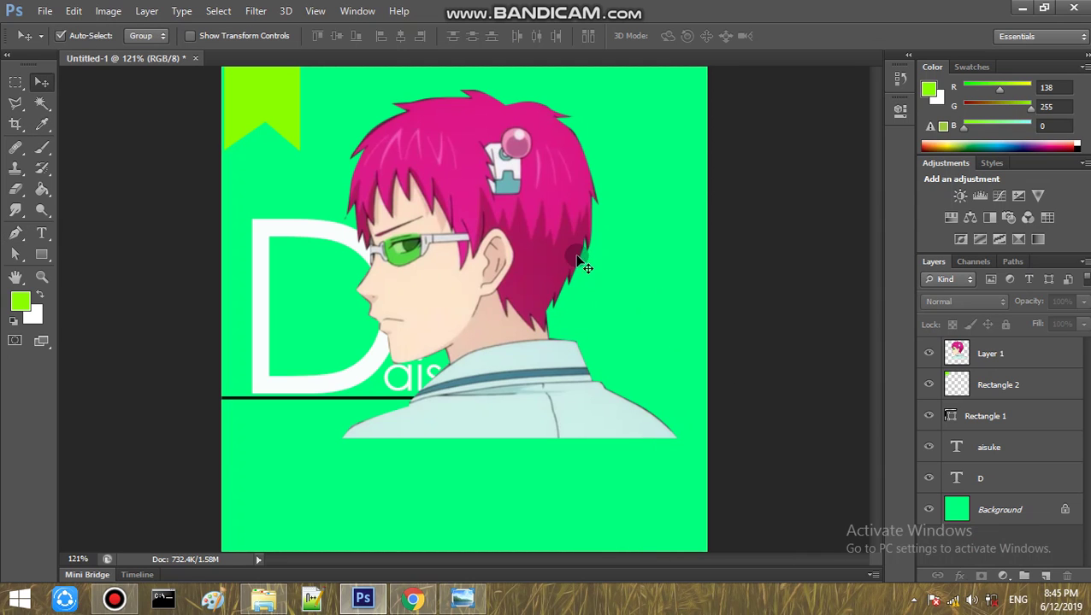
{"action": "left_click_drag", "start_coordinate": [498, 235], "coordinate": [588, 223]}
{"action": "left_click", "coordinate": [991, 353]}
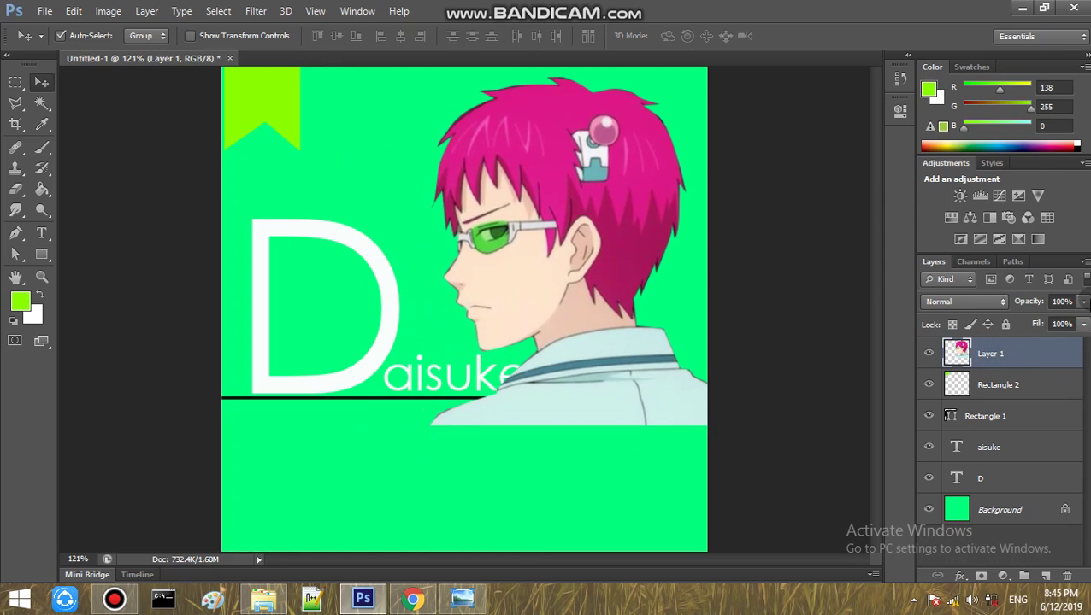
{"action": "left_click", "coordinate": [1082, 301]}
{"action": "left_click", "coordinate": [1049, 320]}
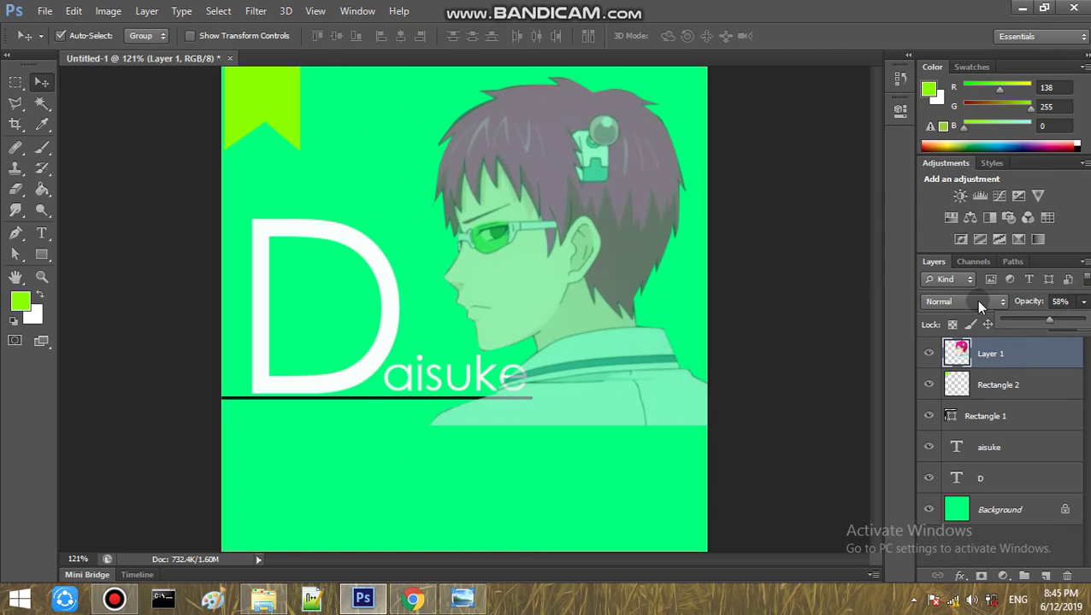
{"action": "left_click_drag", "start_coordinate": [603, 253], "coordinate": [704, 232]}
{"action": "scroll", "coordinate": [735, 392], "scroll_direction": "down", "scroll_amount": 1}
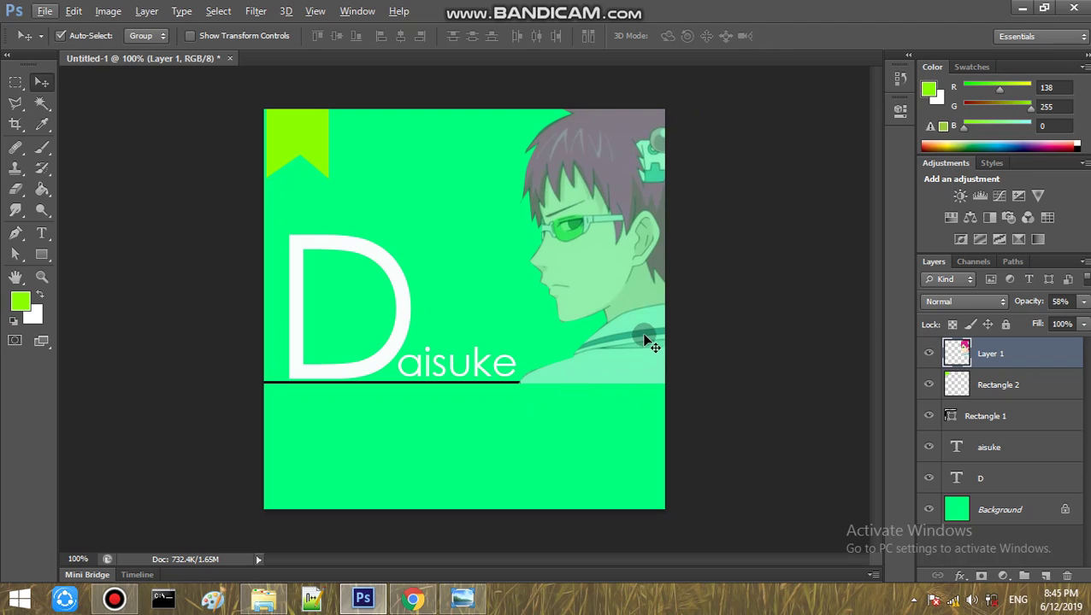
- Add a 2 px black outside Stroke at 55% opacity to the character layer
{"action": "left_click", "coordinate": [989, 356]}
{"action": "left_click", "coordinate": [961, 577]}
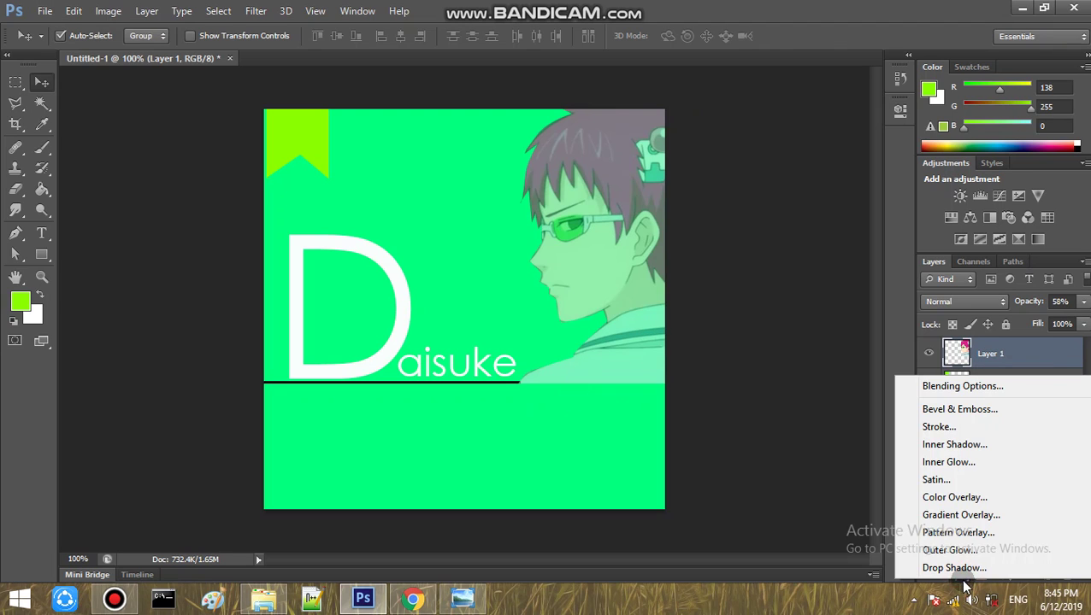
{"action": "left_click", "coordinate": [944, 429]}
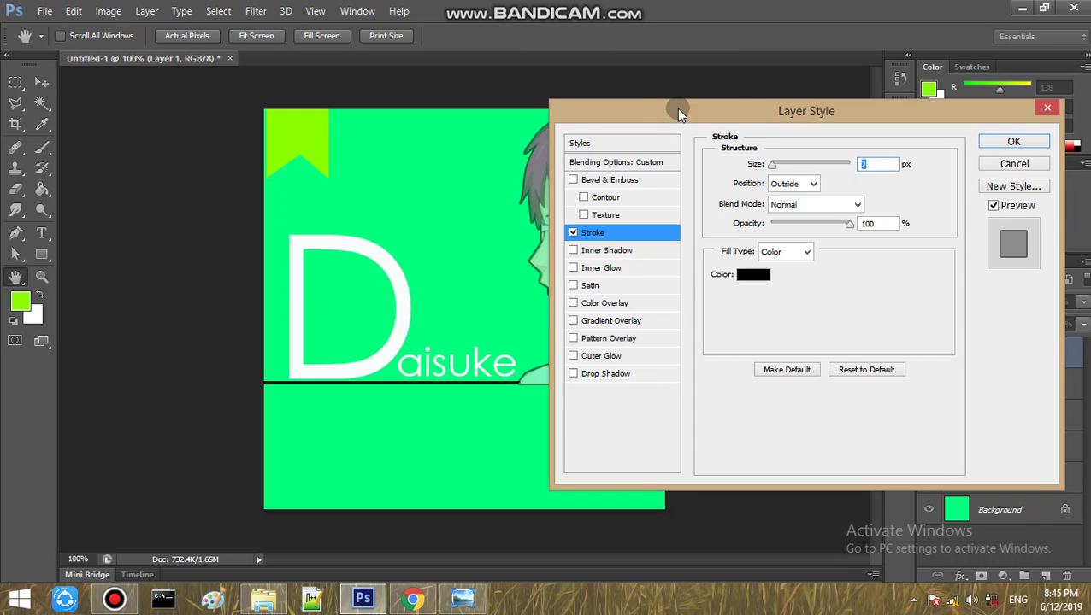
{"action": "left_click_drag", "start_coordinate": [676, 108], "coordinate": [864, 113]}
{"action": "left_click_drag", "start_coordinate": [985, 166], "coordinate": [961, 173]}
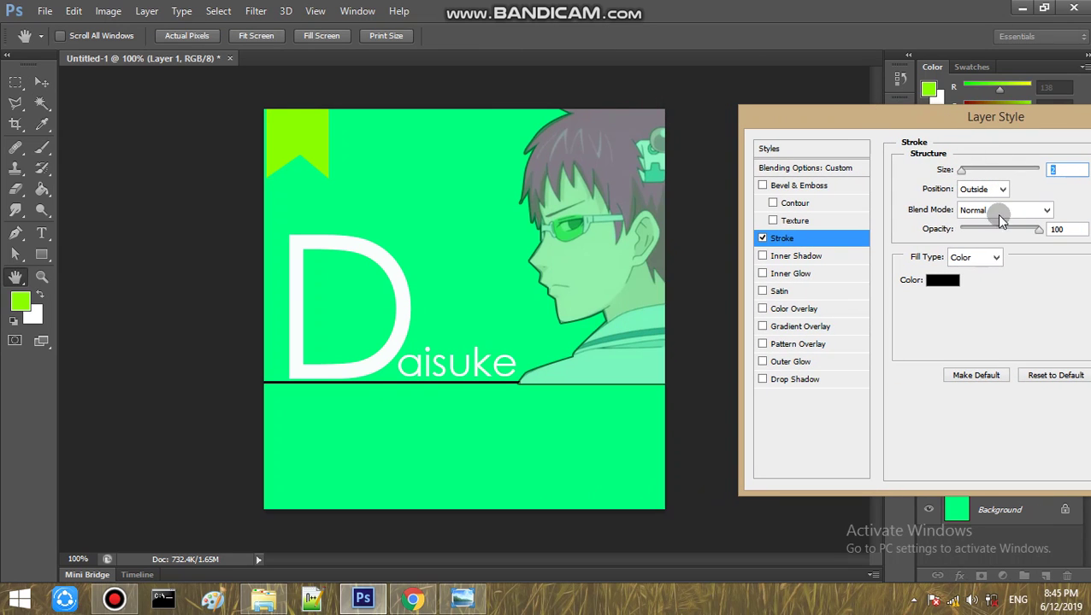
{"action": "left_click_drag", "start_coordinate": [999, 227], "coordinate": [1008, 233]}
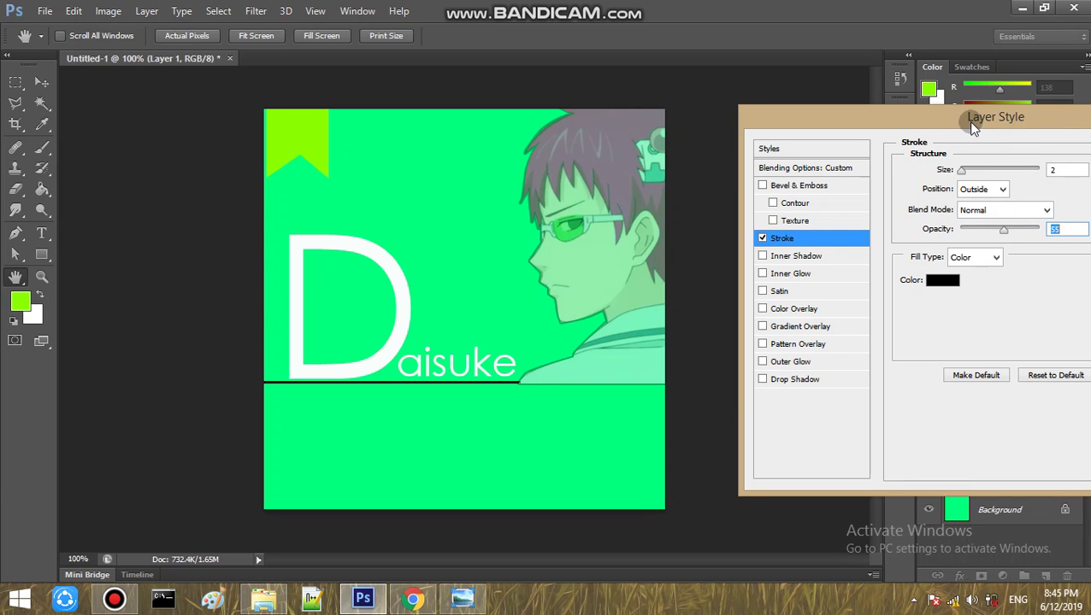
{"action": "left_click_drag", "start_coordinate": [973, 114], "coordinate": [796, 115]}
{"action": "left_click", "coordinate": [1025, 147]}
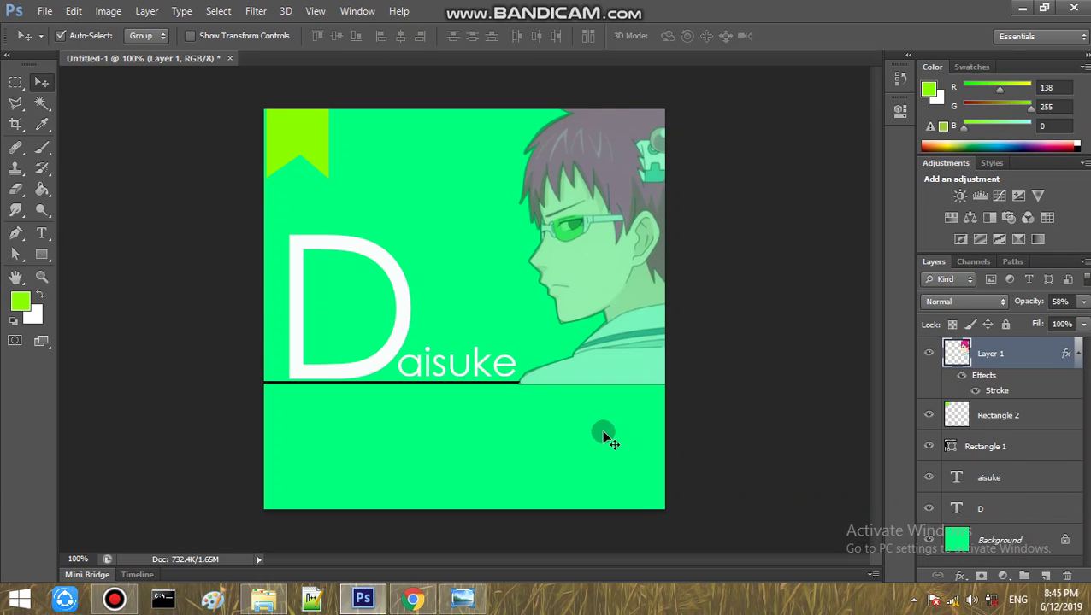
- Reposition the character lower and closer to the wordmark, with the top of its hair inside the canvas, and deselect its layer
{"action": "key", "text": "Up"}
{"action": "key", "text": "Up"}
{"action": "key", "text": "Up"}
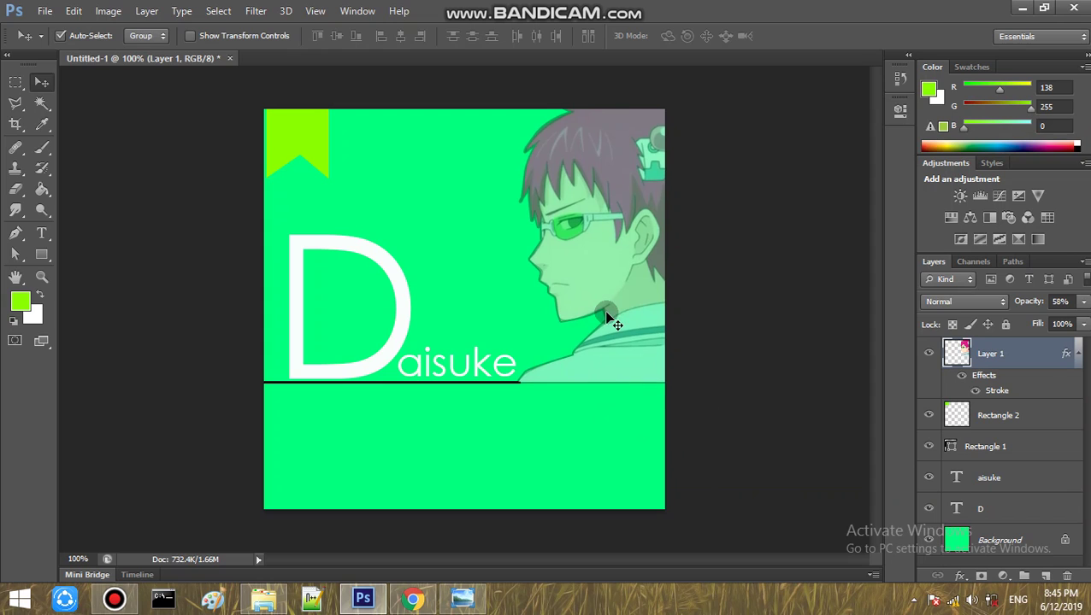
{"action": "key", "text": "Right"}
{"action": "key", "text": "Right"}
{"action": "key", "text": "Right"}
{"action": "key", "text": "Right"}
{"action": "key", "text": "Down"}
{"action": "key", "text": "Down"}
{"action": "key", "text": "Down"}
{"action": "key", "text": "Down"}
{"action": "key", "text": "Down"}
{"action": "key", "text": "Down"}
{"action": "key", "text": "Down"}
{"action": "key", "text": "Down"}
{"action": "key", "text": "Down"}
{"action": "key", "text": "Down"}
{"action": "key", "text": "Down"}
{"action": "key", "text": "Down"}
{"action": "key", "text": "Down"}
{"action": "key", "text": "Down"}
{"action": "key", "text": "Down"}
{"action": "key", "text": "Down"}
{"action": "key", "text": "Down"}
{"action": "key", "text": "Down"}
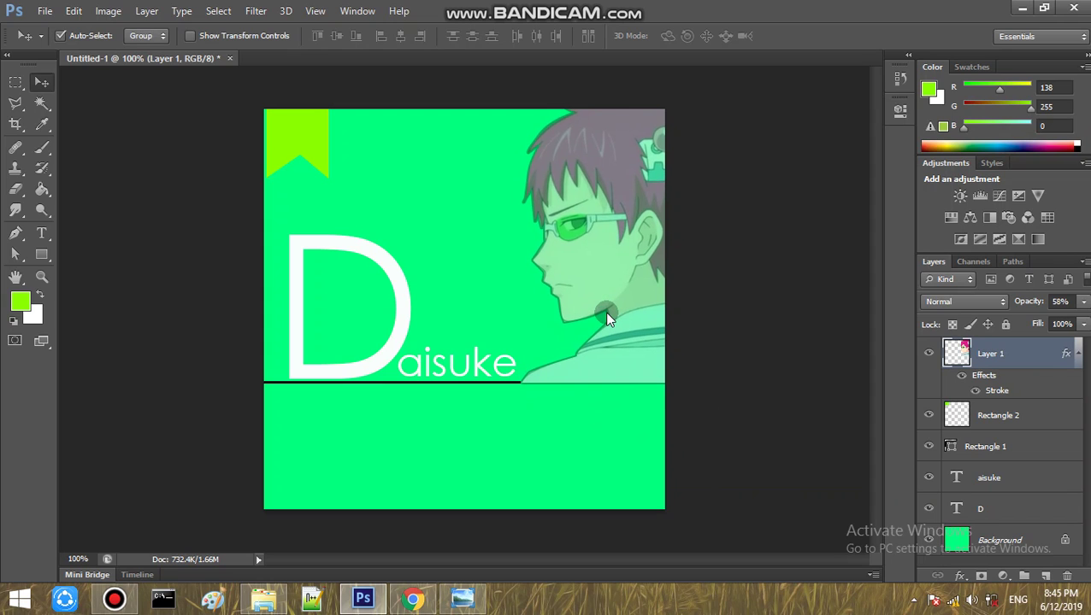
{"action": "left_click_drag", "start_coordinate": [607, 314], "coordinate": [566, 346]}
{"action": "left_click", "coordinate": [718, 510]}
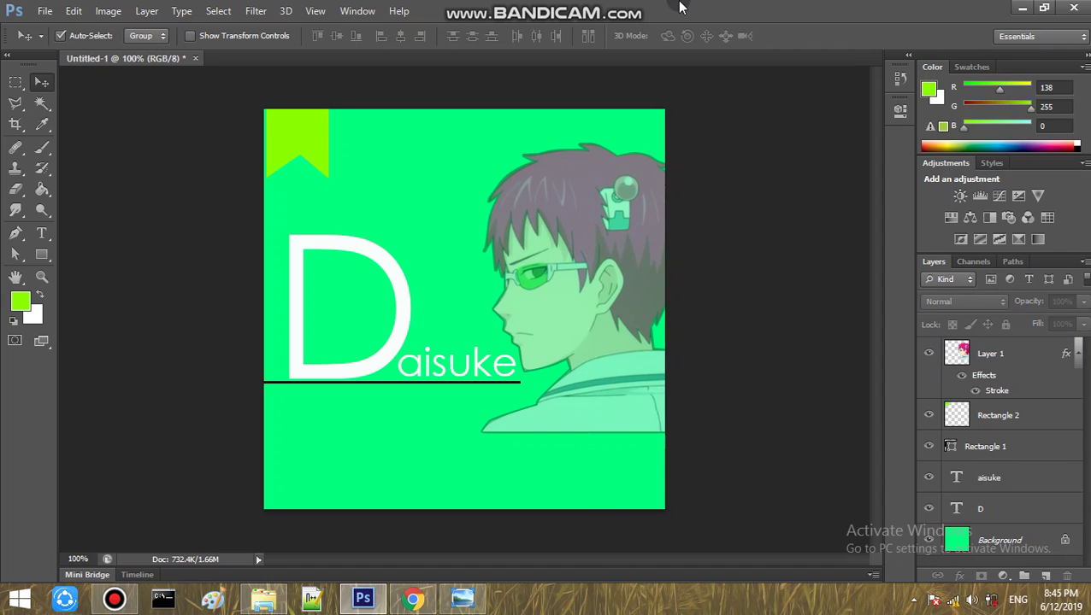
- Using Bandicam's drawing overlay, write "That's it Thank you!! Subscribe and Hit the notify bell for more videos :)" in red across the lower canvas
{"action": "left_click", "coordinate": [690, 9]}
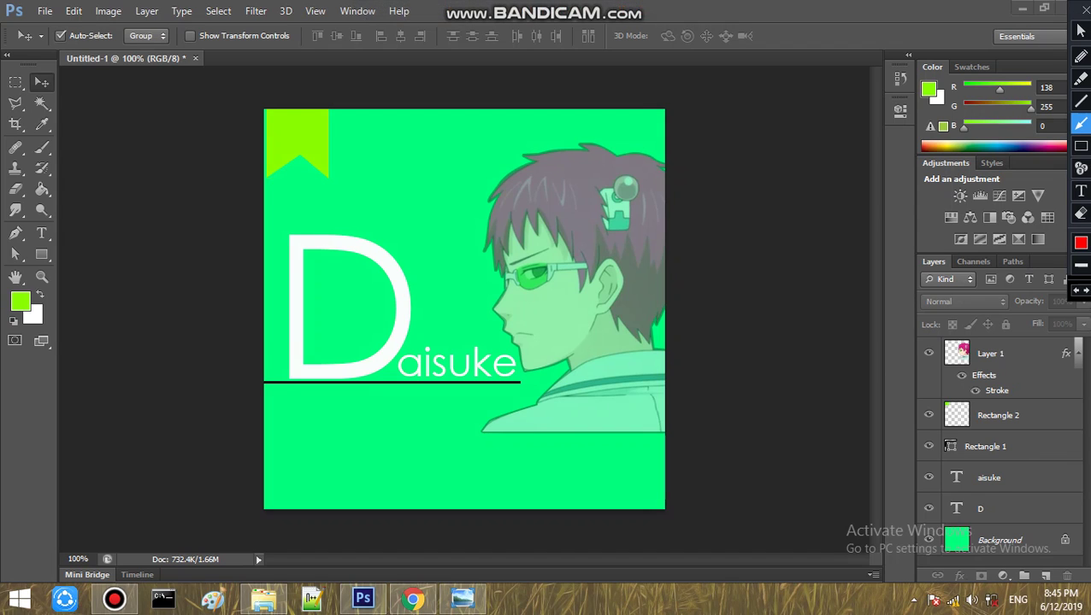
{"action": "left_click", "coordinate": [1081, 191]}
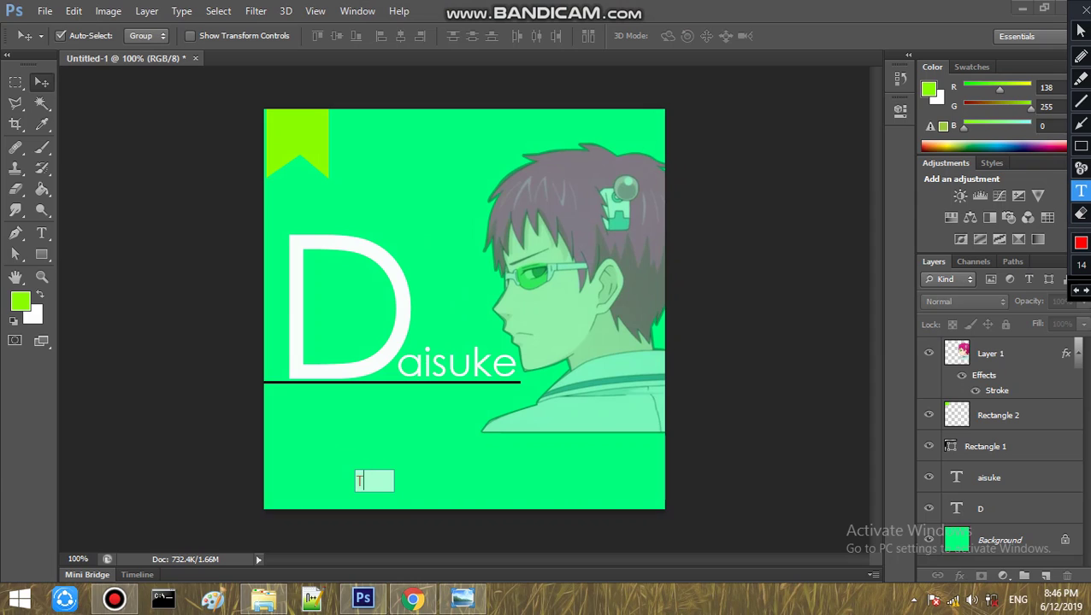
{"action": "type", "text": "'s "}
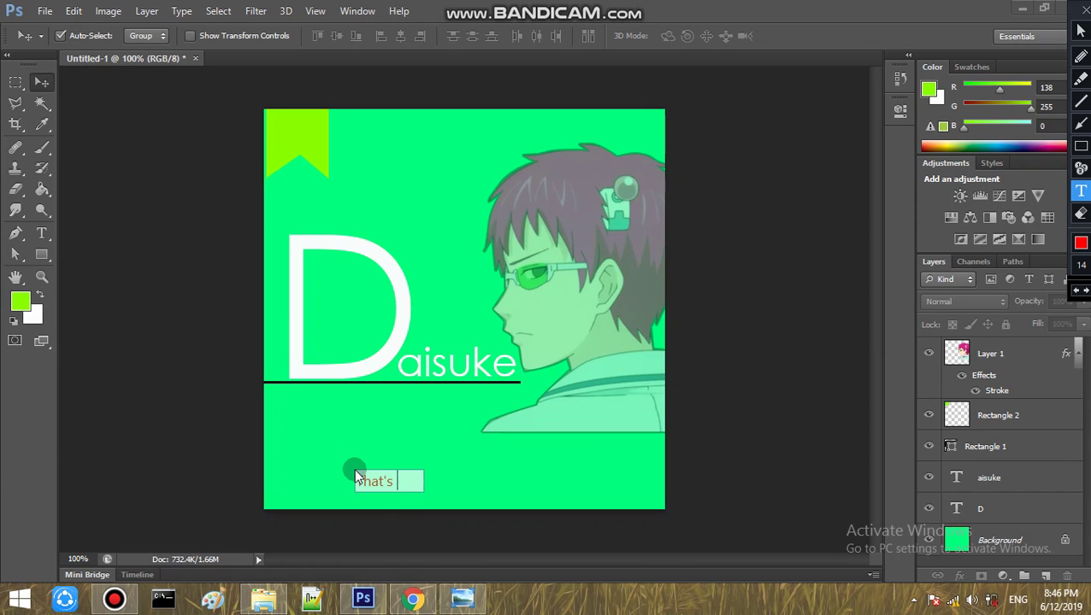
{"action": "type", "text": "it Thank you"}
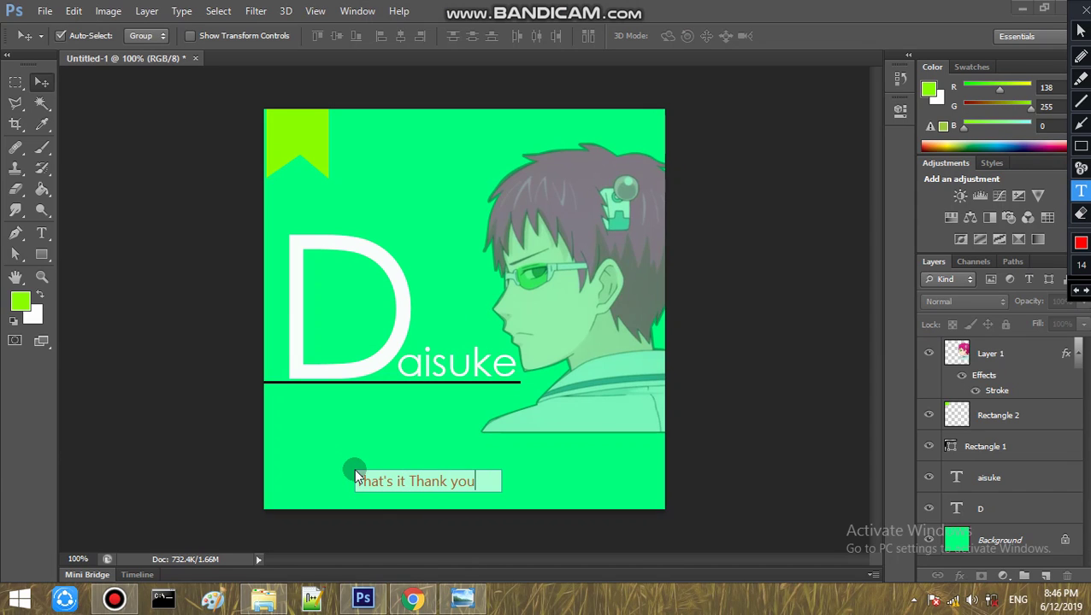
{"action": "type", "text": "!! Subsc"}
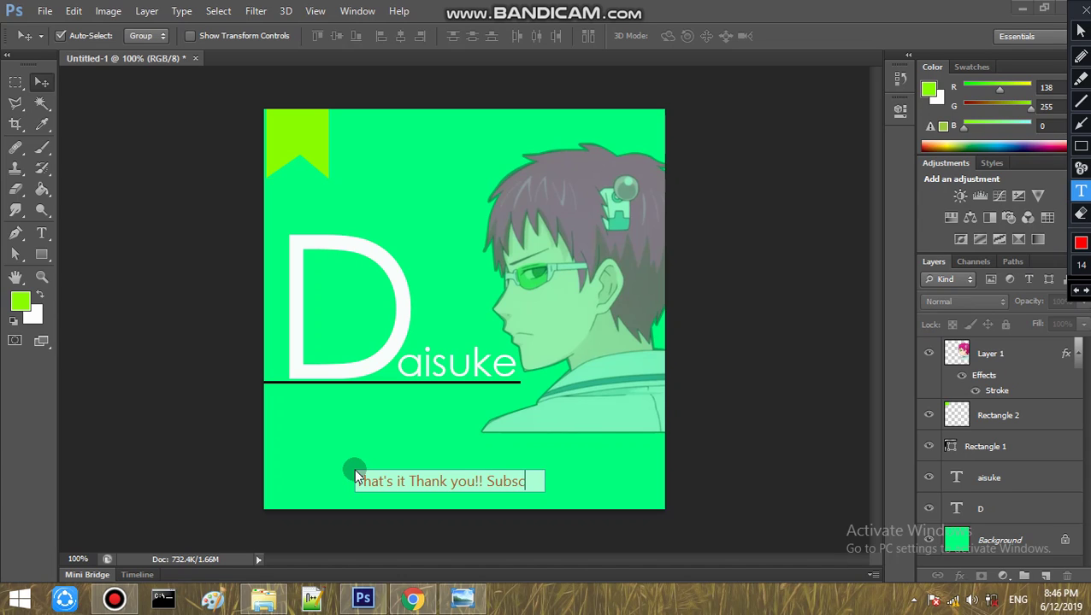
{"action": "type", "text": "ribe fo"}
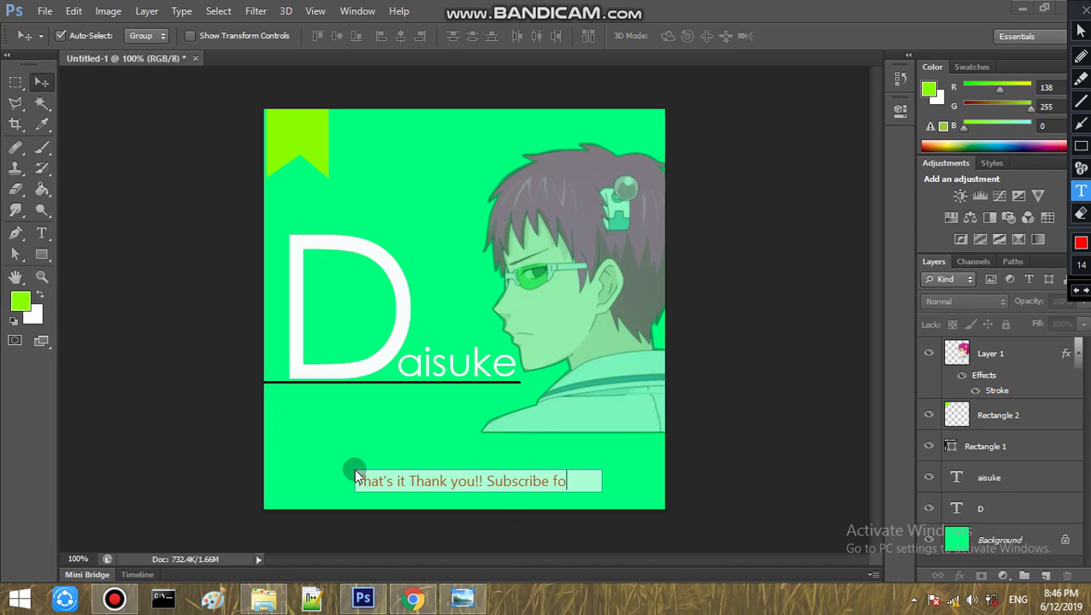
{"action": "type", "text": "pand Hit"}
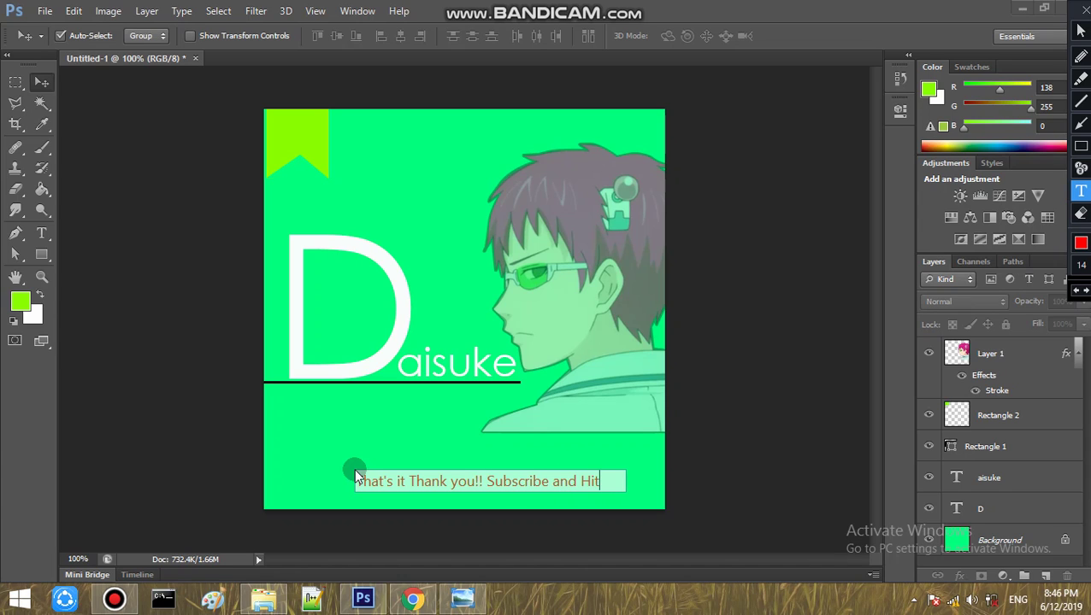
{"action": "type", "text": " the notif"}
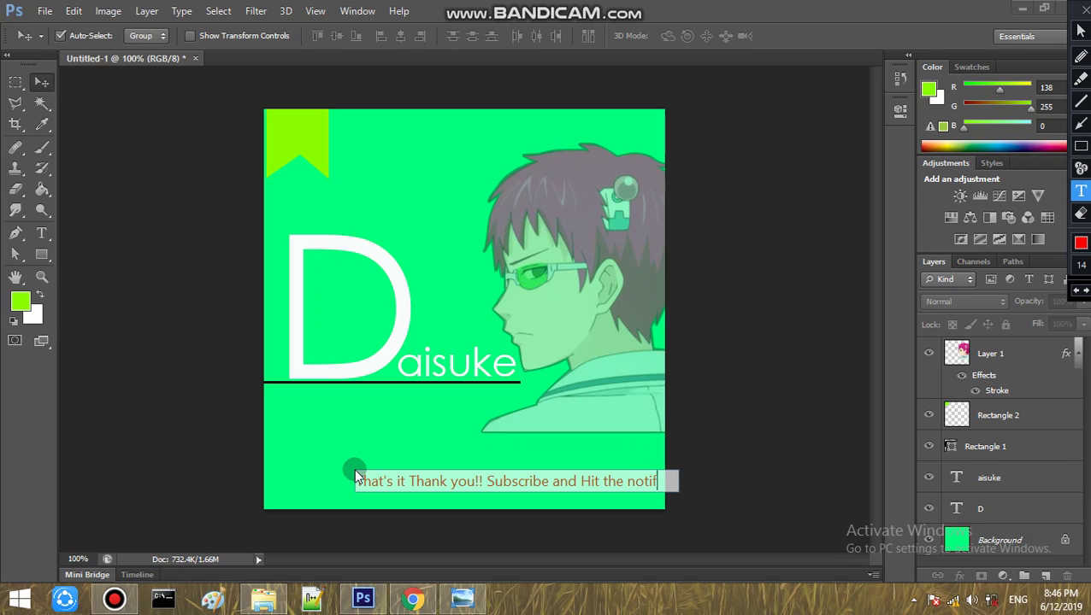
{"action": "type", "text": "y bell for"}
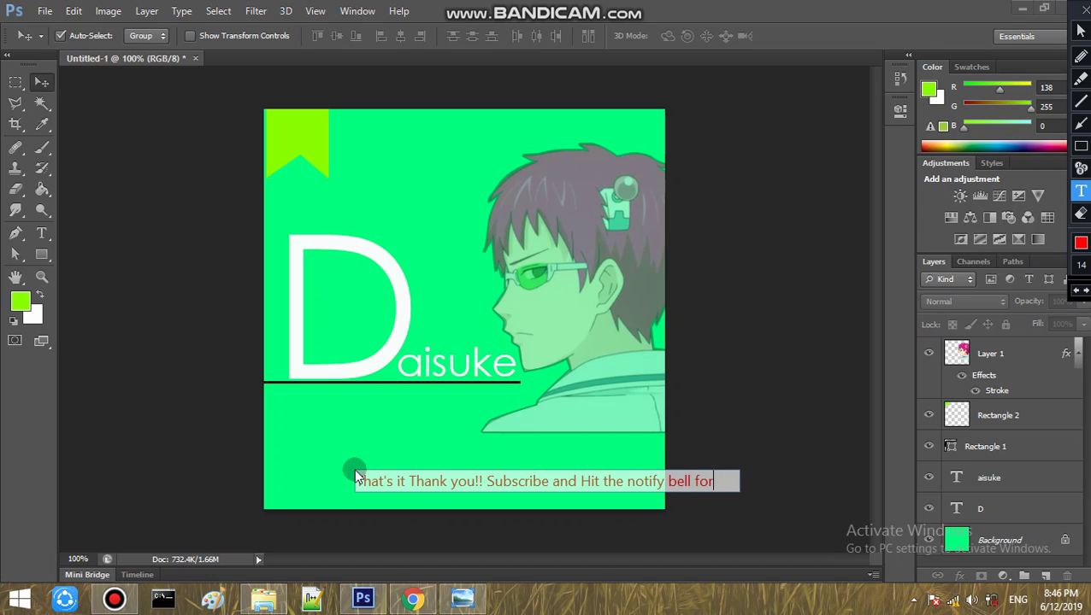
{"action": "type", "text": " more videos"}
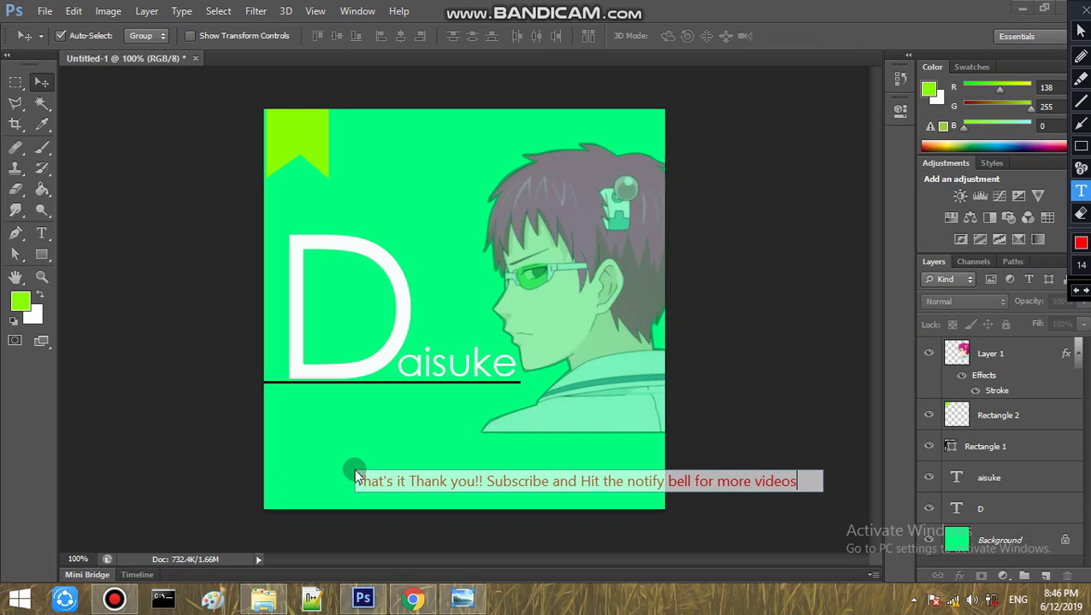
{"action": "left_click_drag", "start_coordinate": [489, 472], "coordinate": [348, 447]}
{"action": "type", "text": ":)"}
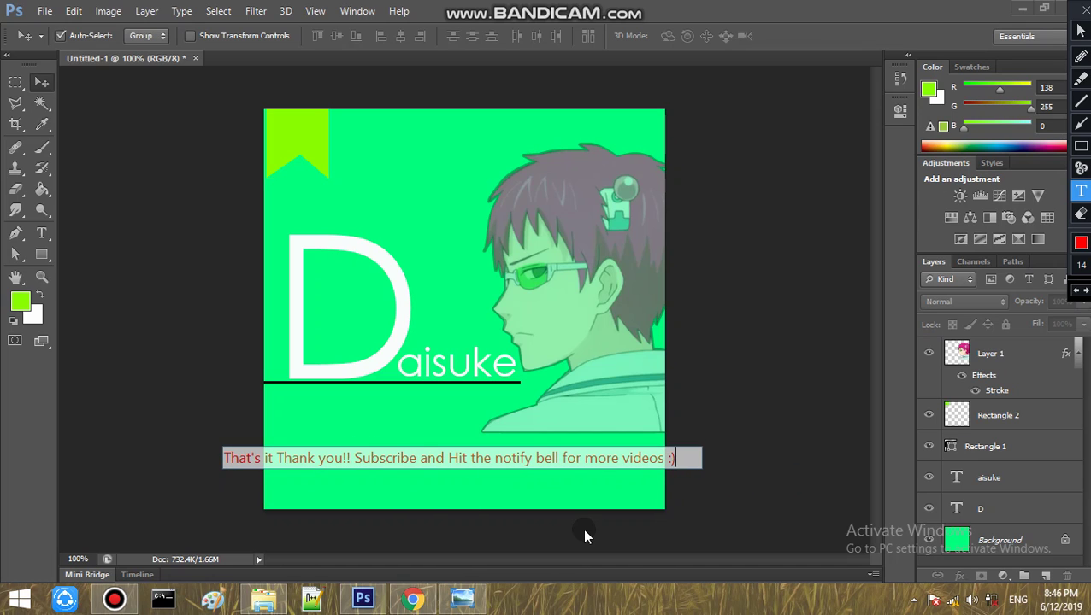
{"action": "left_click", "coordinate": [752, 506]}
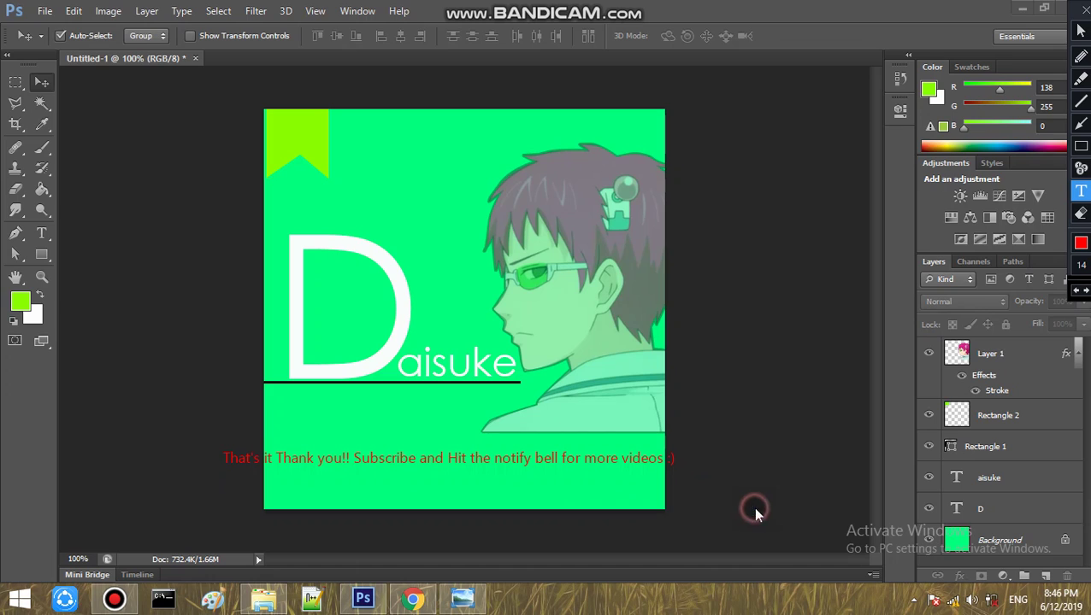
- Leave the annotation color unchanged and close the drawing overlay to clear the note from the screen
{"action": "left_click", "coordinate": [611, 456]}
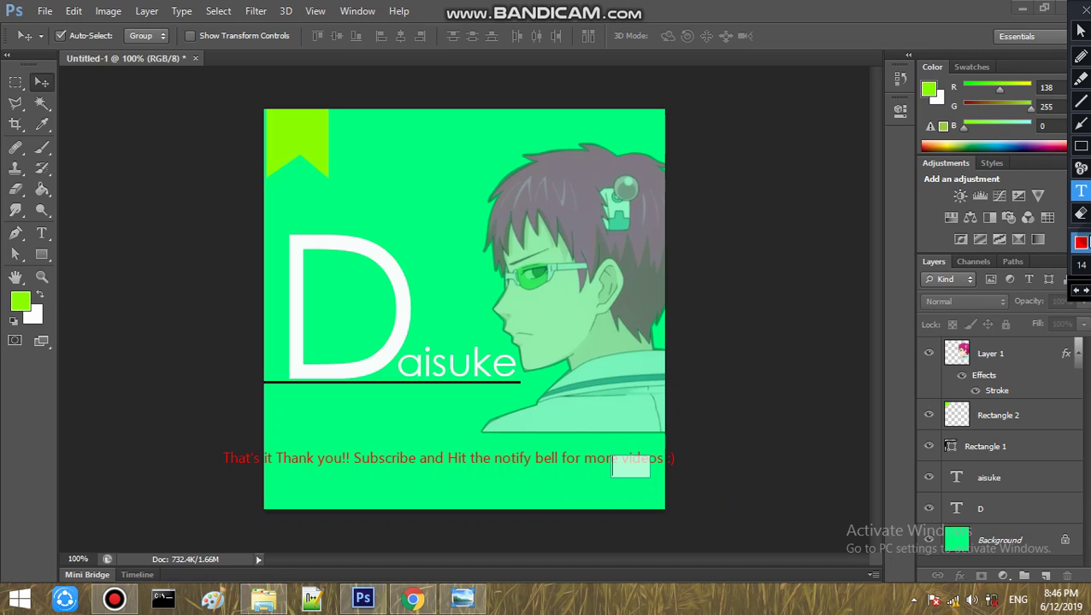
{"action": "left_click", "coordinate": [1080, 243]}
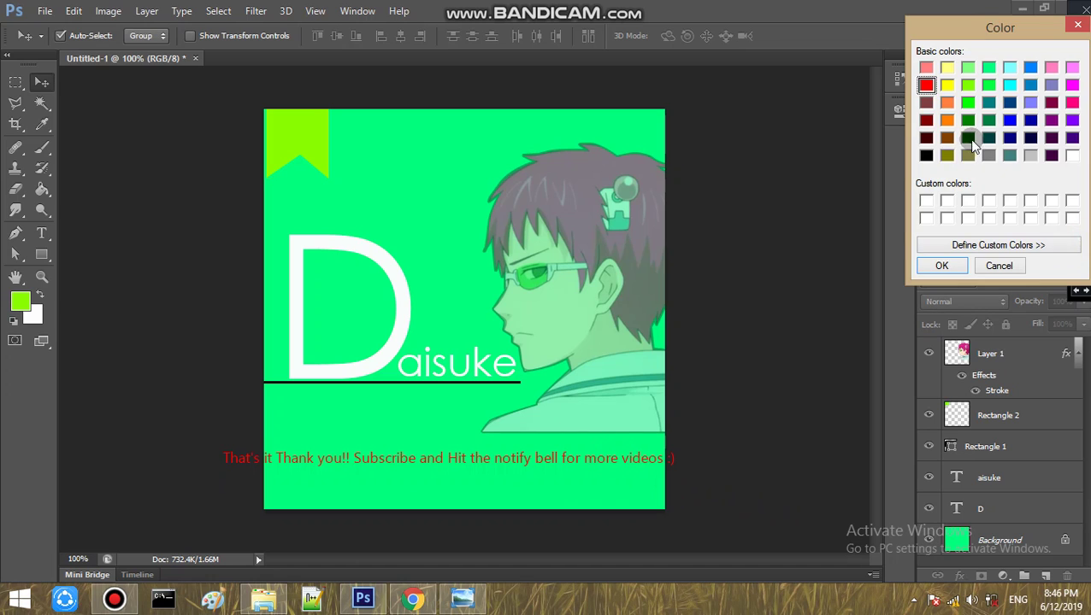
{"action": "left_click", "coordinate": [1078, 25]}
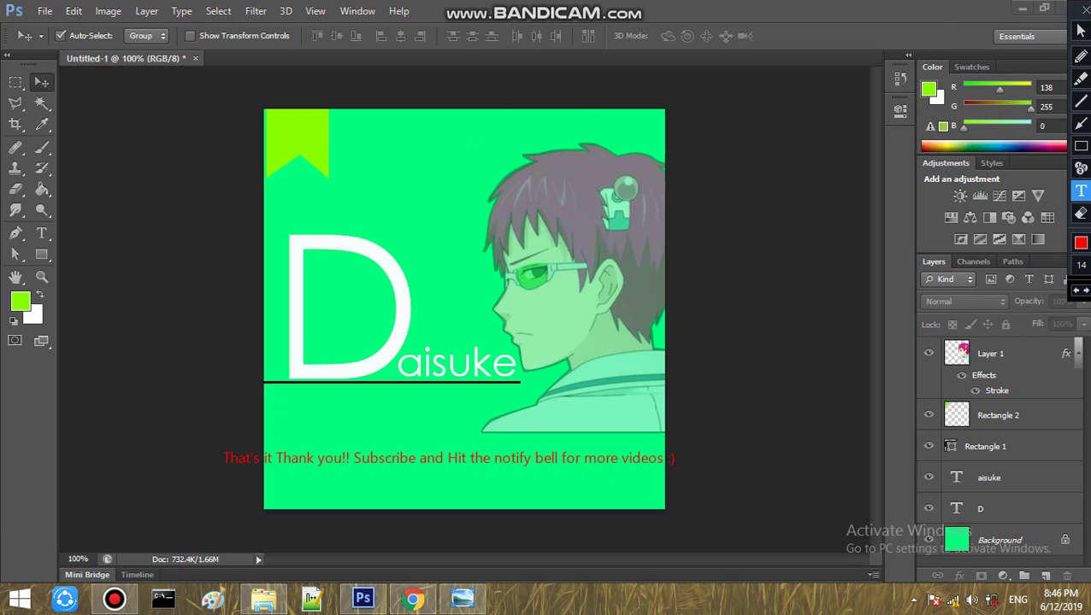
{"action": "left_click", "coordinate": [1067, 12]}
{"action": "mouse_move", "coordinate": [646, 9]}
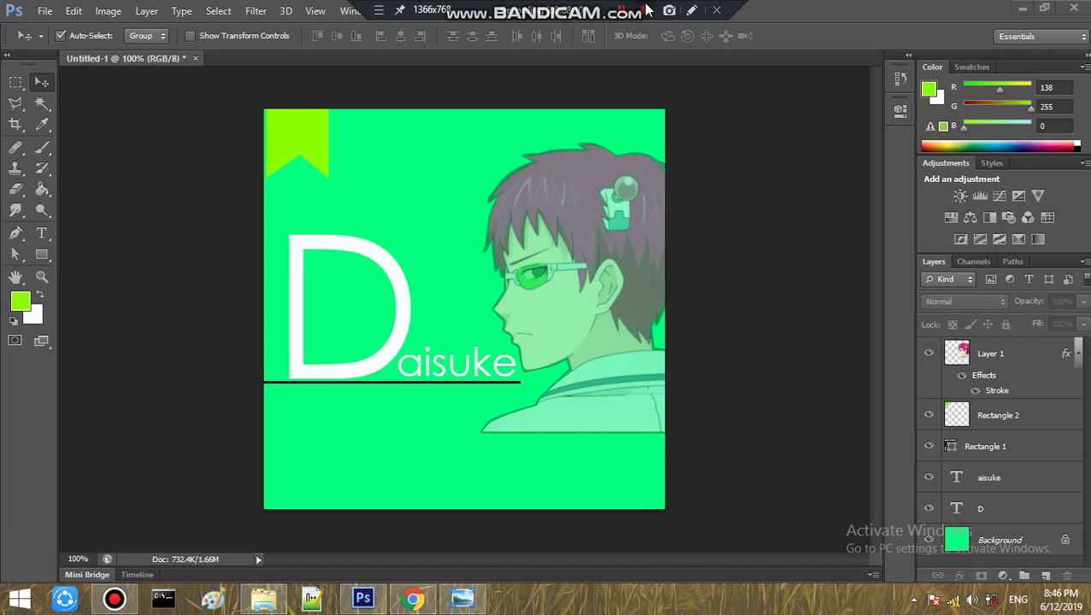